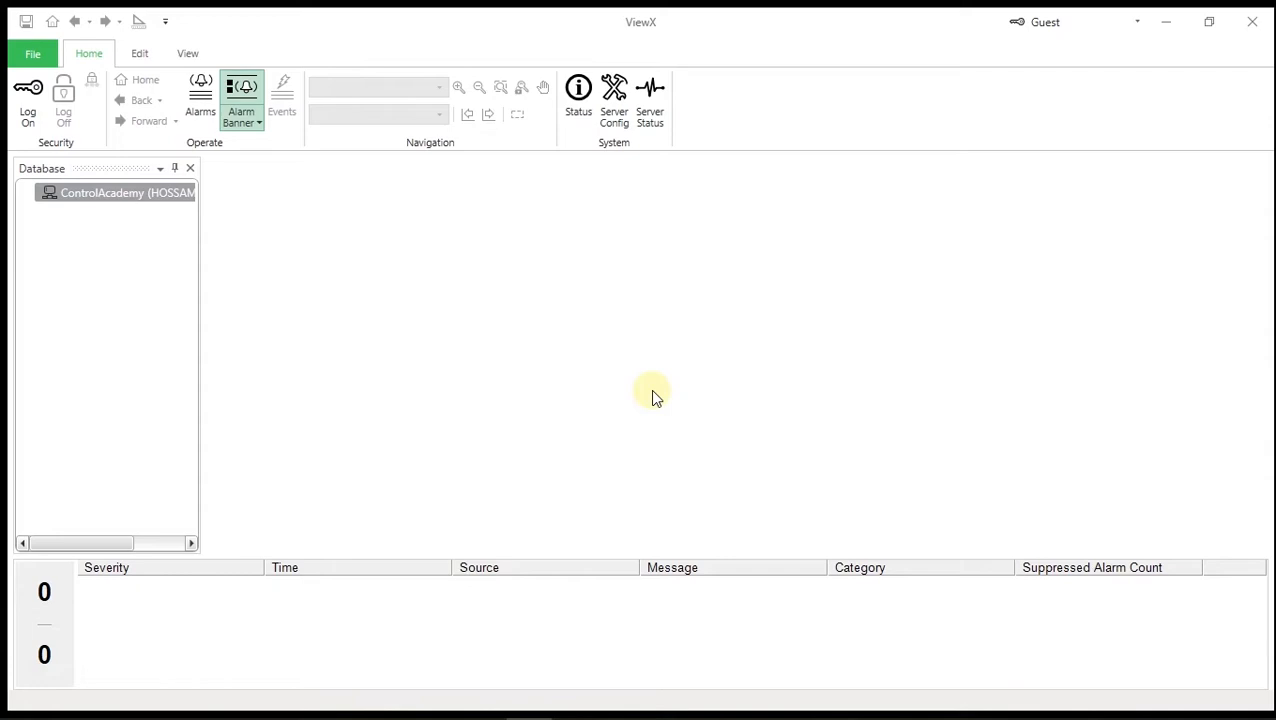
# - Log on with the administrator account and disable the alarm banner's bell
pyautogui.click(28, 105)
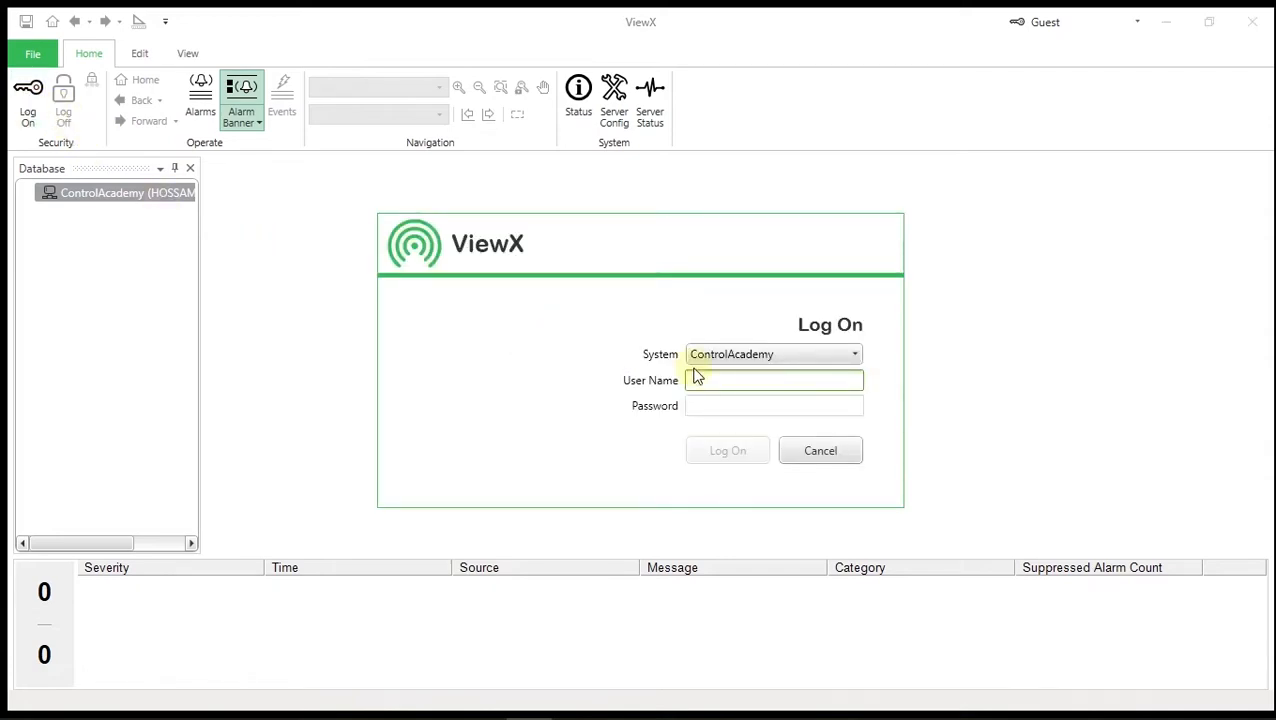
pyautogui.write('admin')
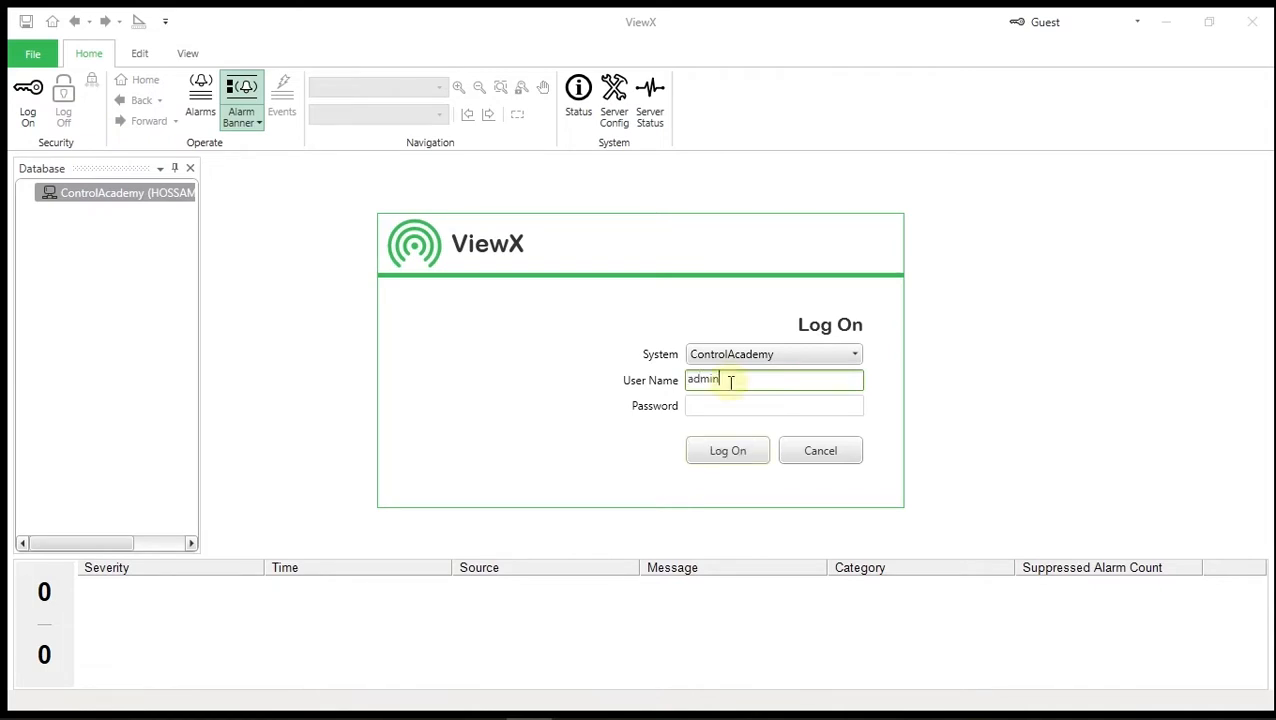
pyautogui.press('Tab')
pyautogui.write('•••••••')
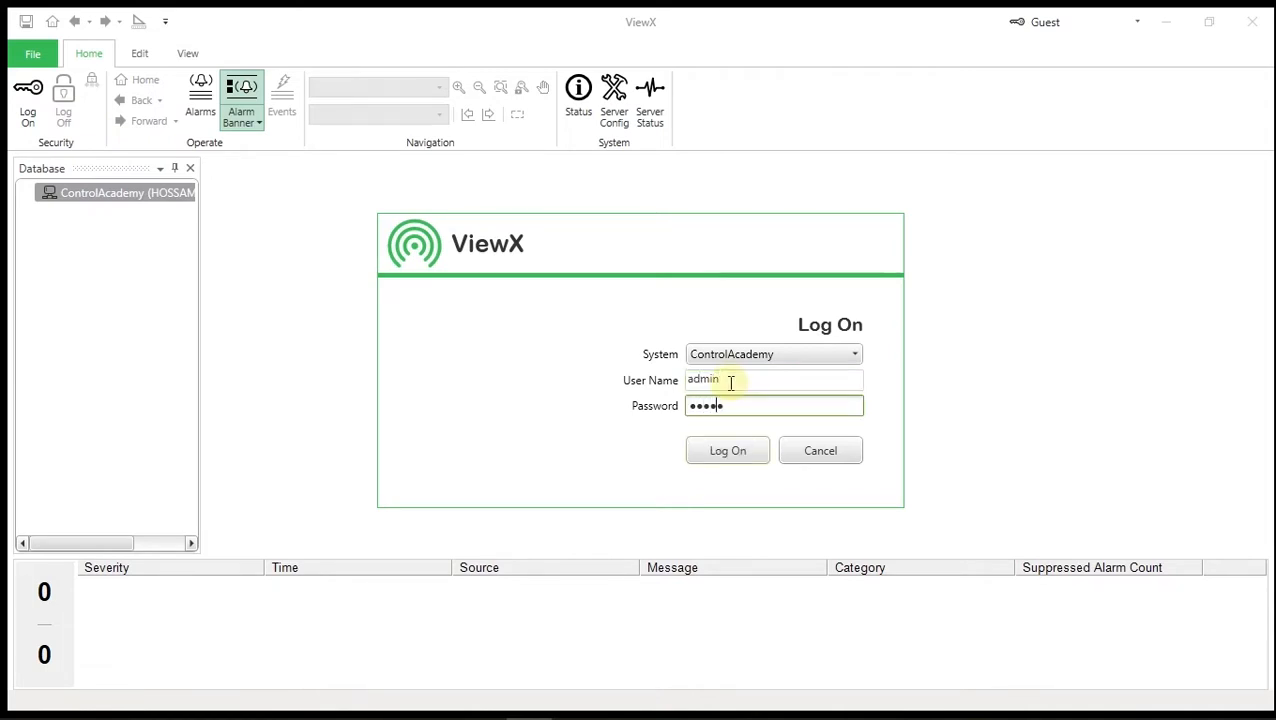
pyautogui.write('•••••••')
pyautogui.press('Return')
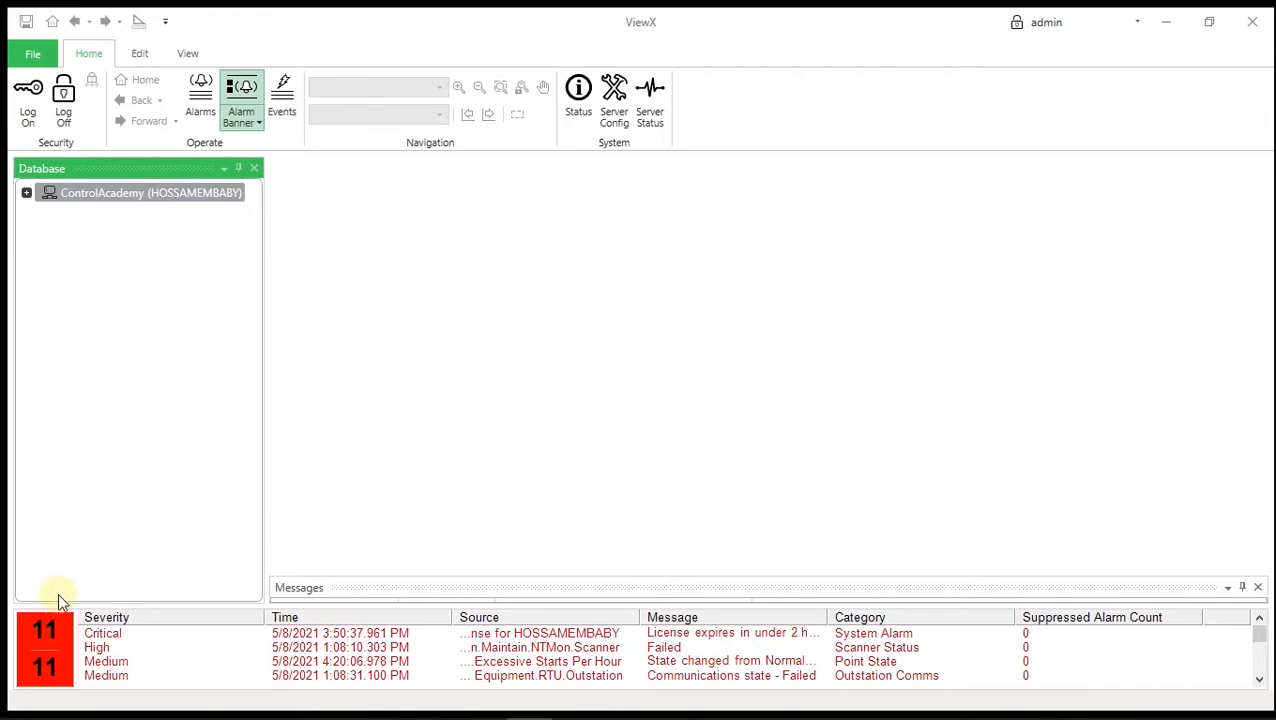
pyautogui.rightClick(53, 638)
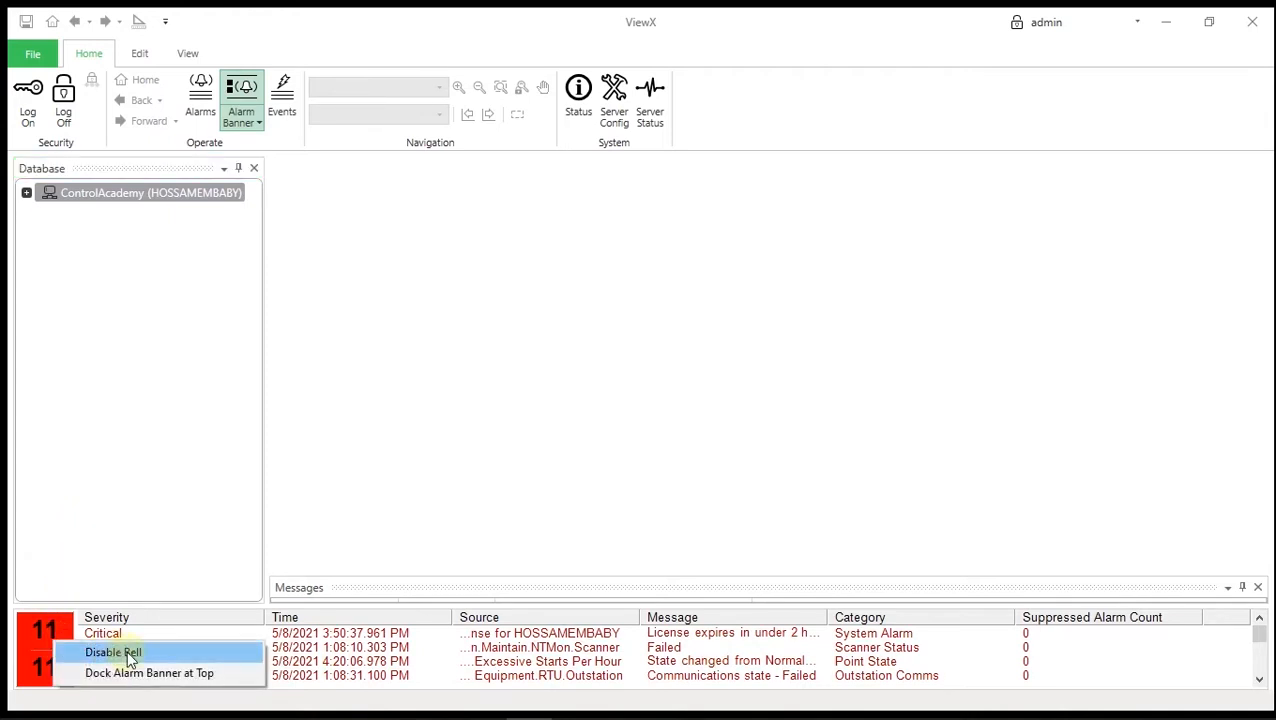
pyautogui.click(126, 654)
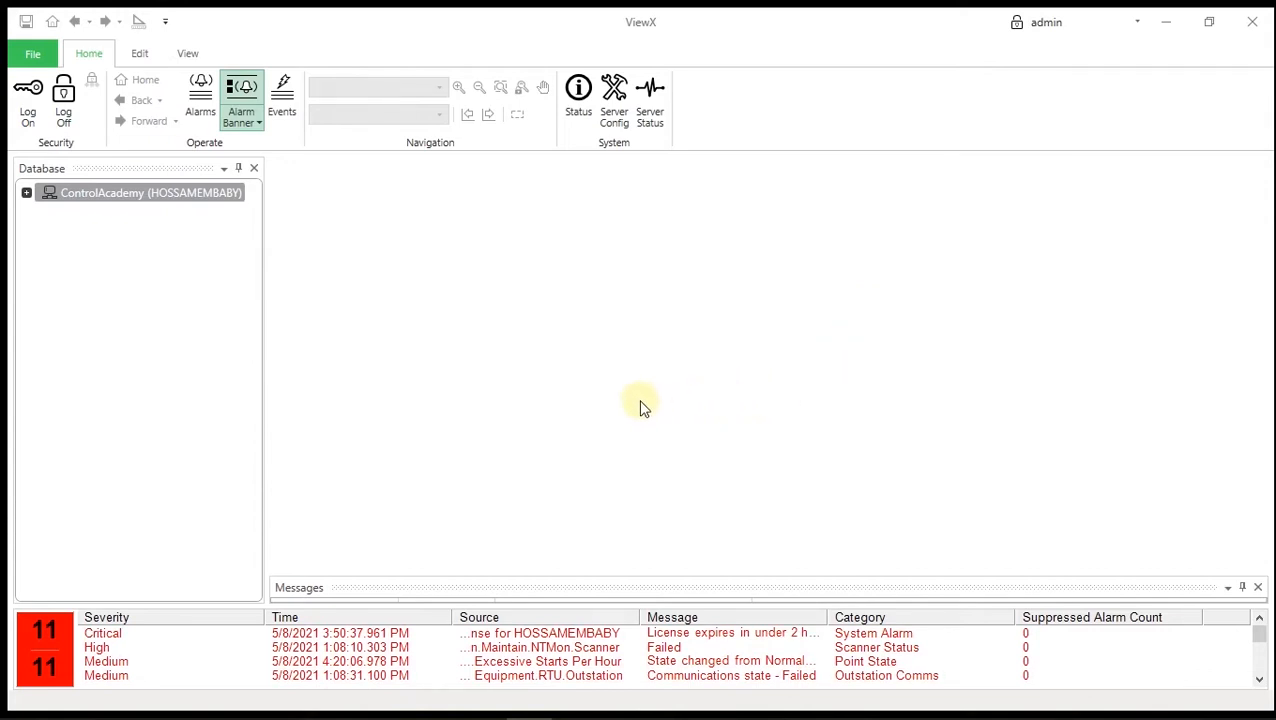
# - Create a group named 'ControlAcademy Training' under the database root
pyautogui.click(27, 193)
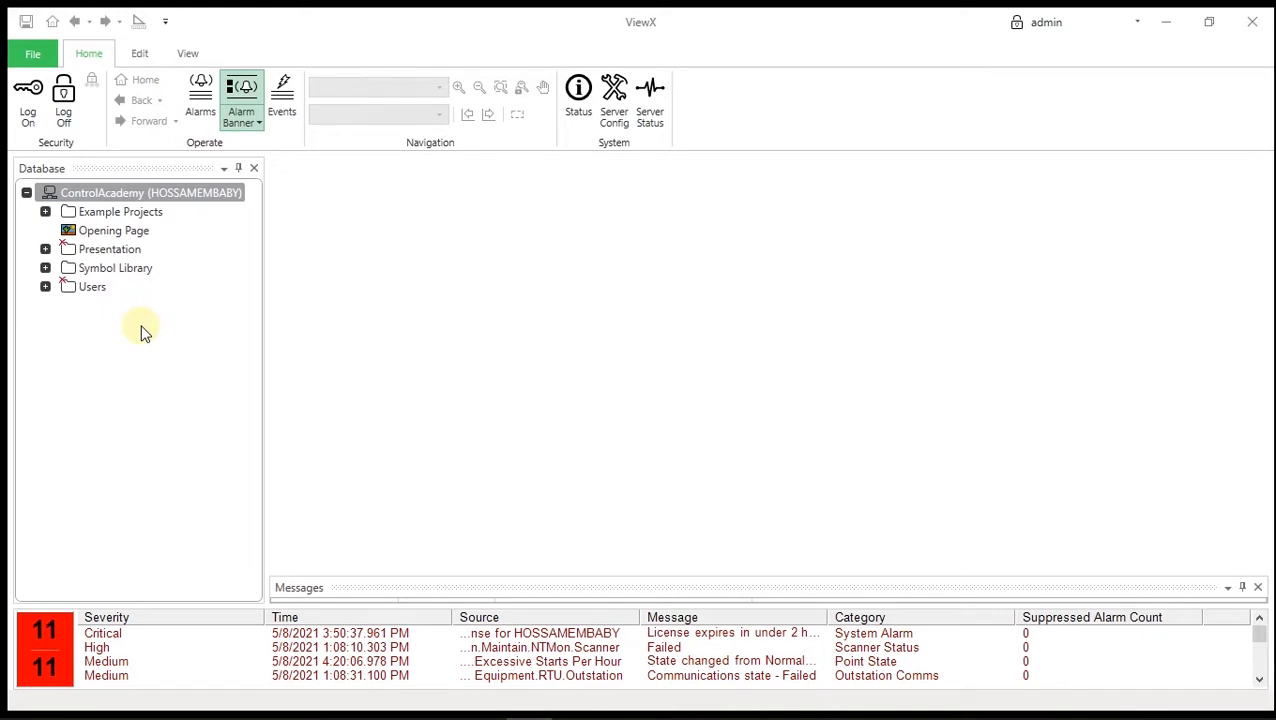
pyautogui.rightClick(128, 196)
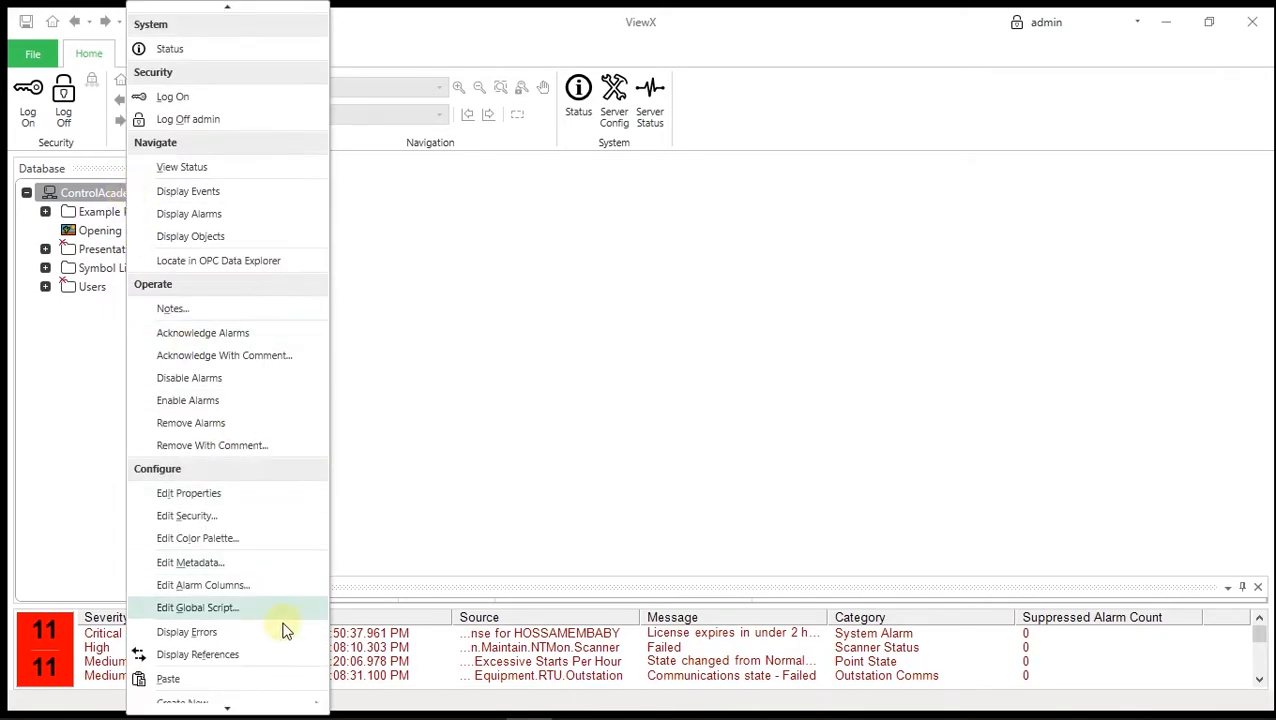
pyautogui.moveTo(271, 708)
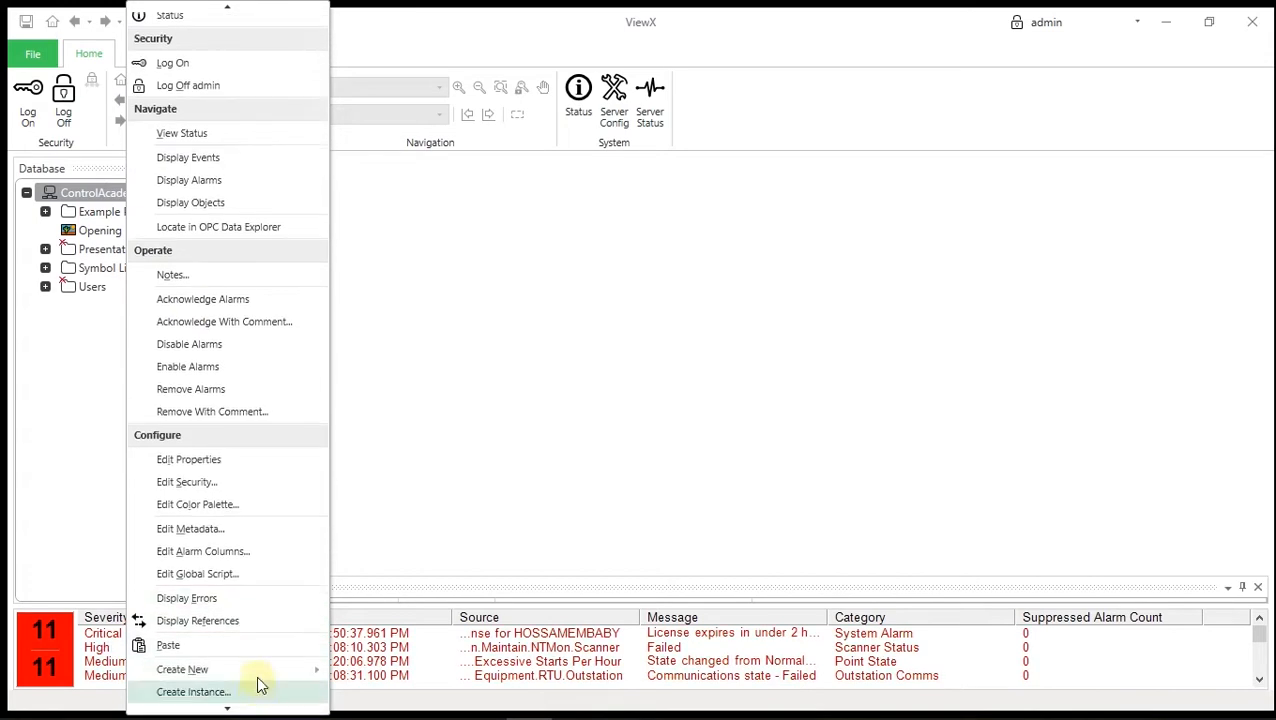
pyautogui.moveTo(258, 667)
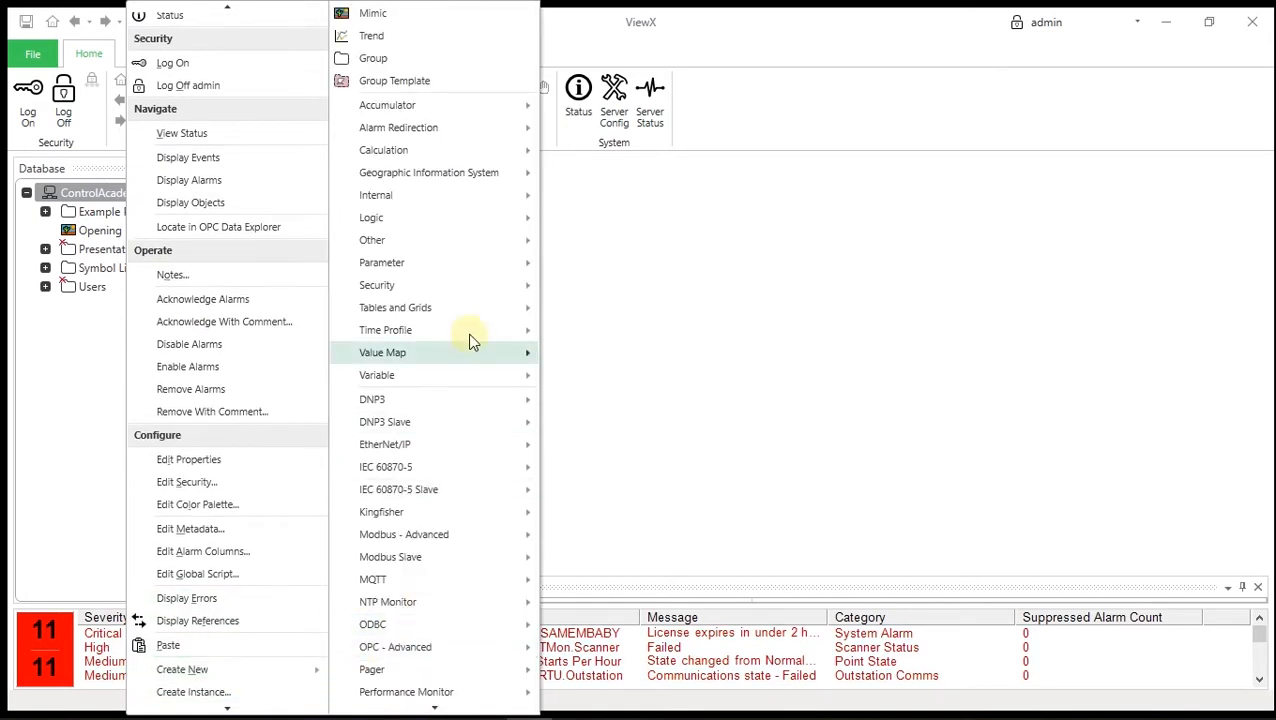
pyautogui.click(407, 63)
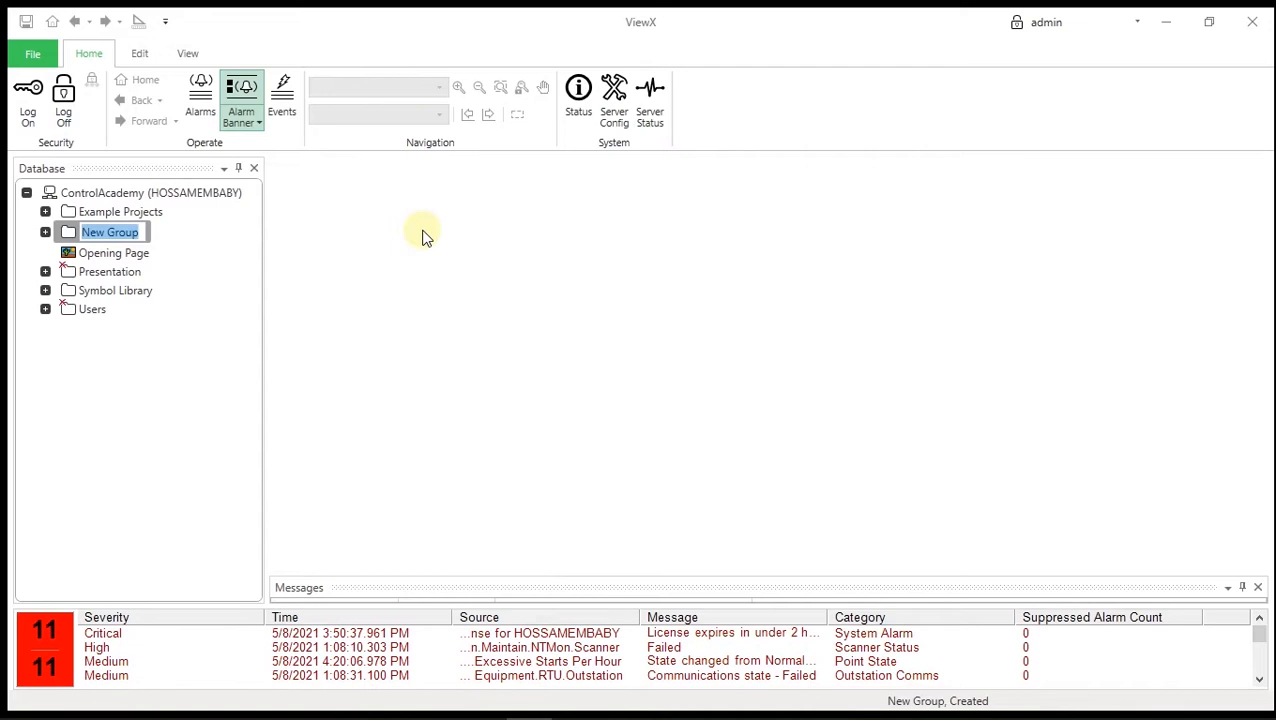
pyautogui.write('ControlAcademy T')
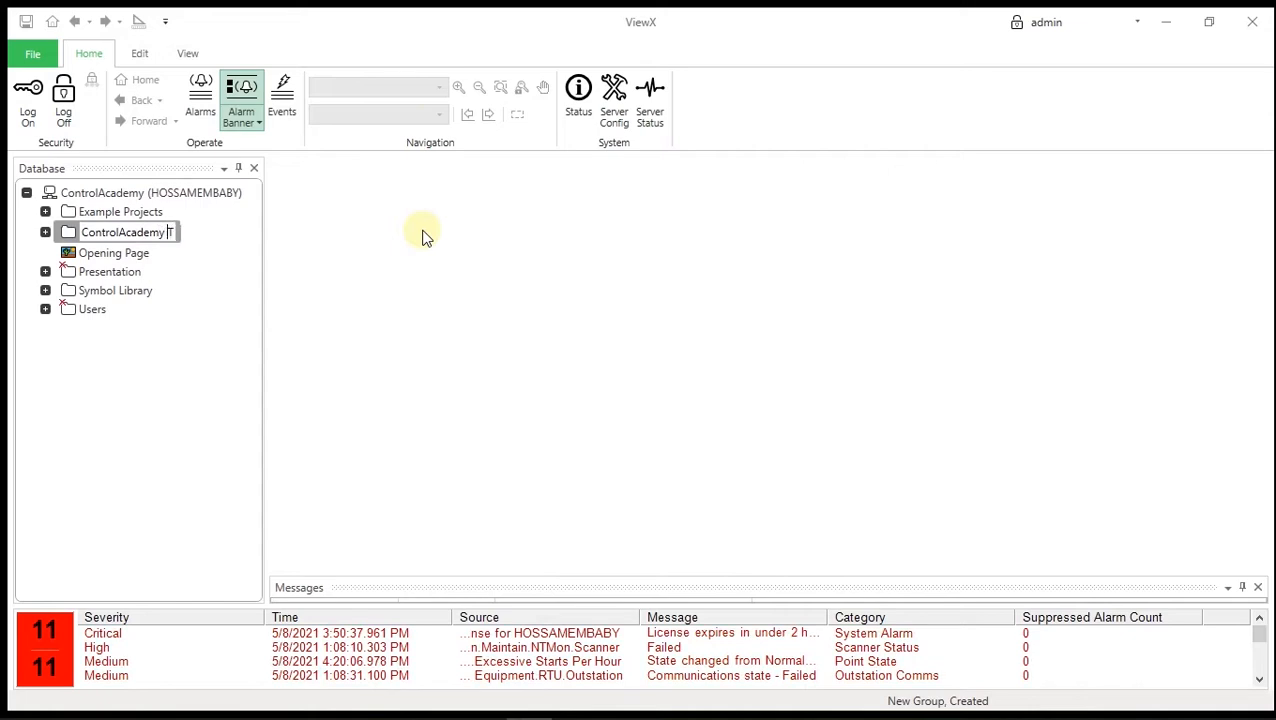
pyautogui.write('raining')
pyautogui.press('Return')
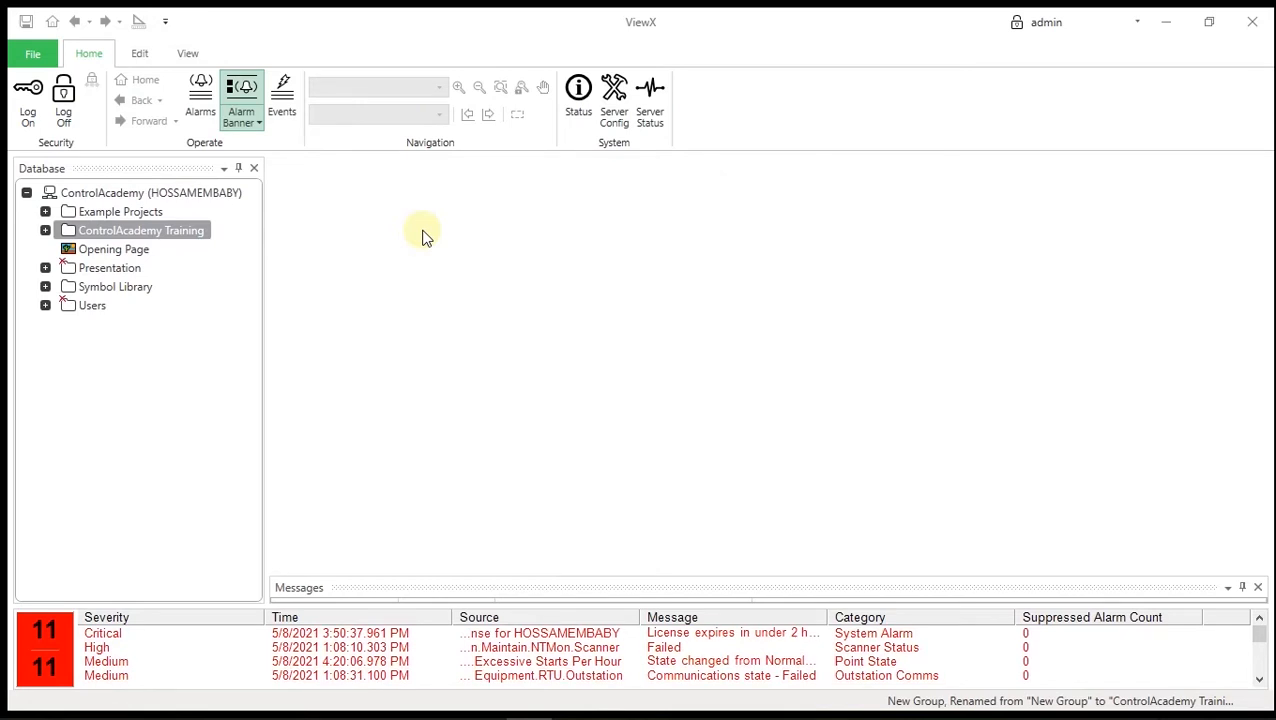
# - Add a subgroup named 'Reservoir' inside ControlAcademy Training
pyautogui.click(48, 232)
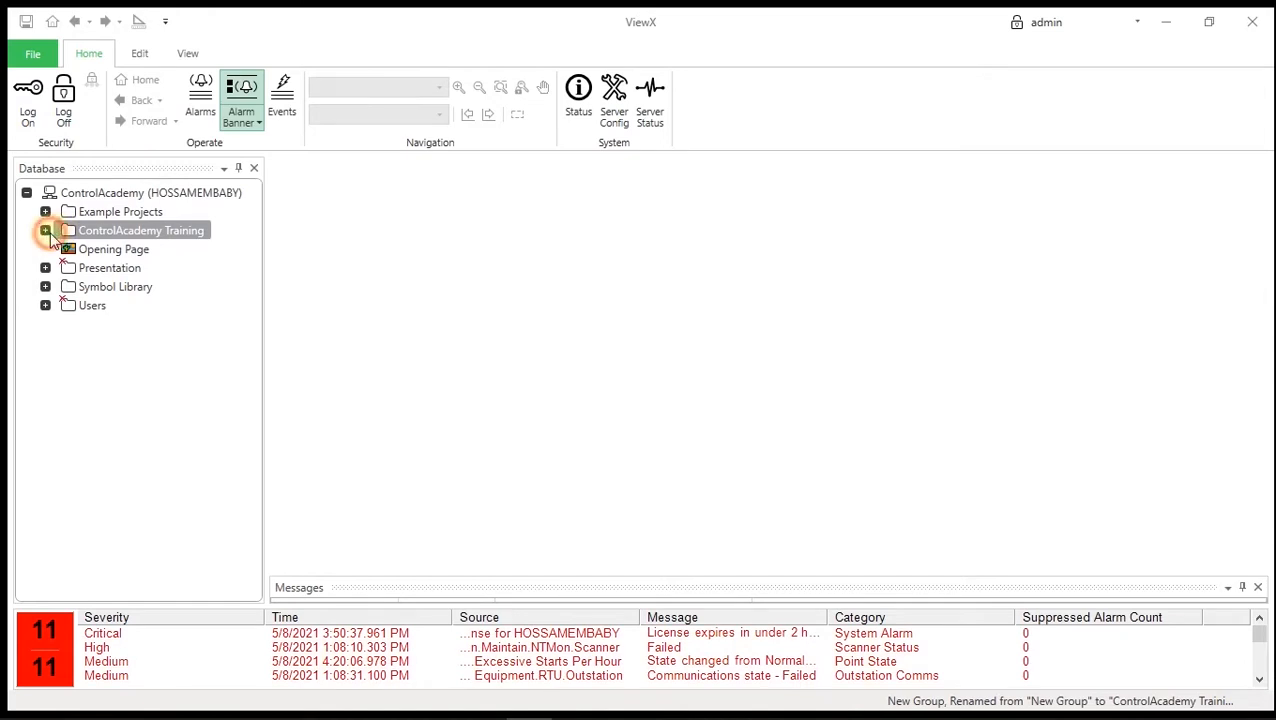
pyautogui.rightClick(149, 232)
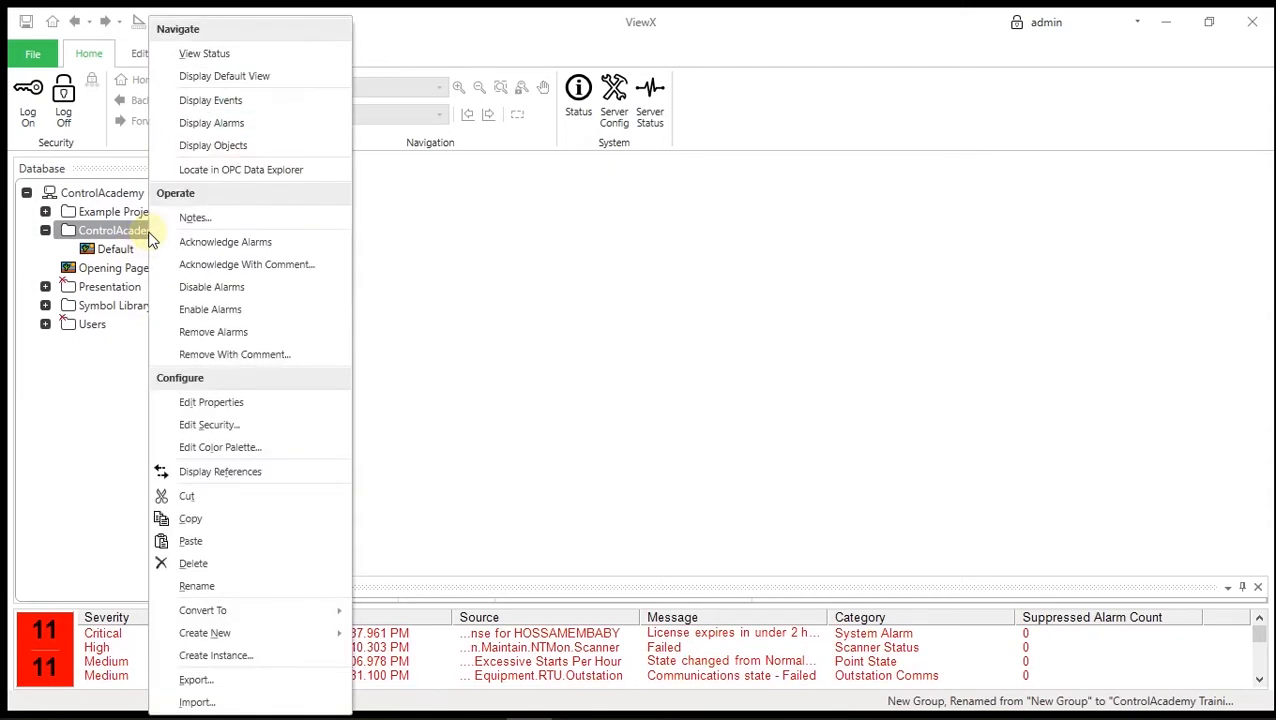
pyautogui.moveTo(276, 635)
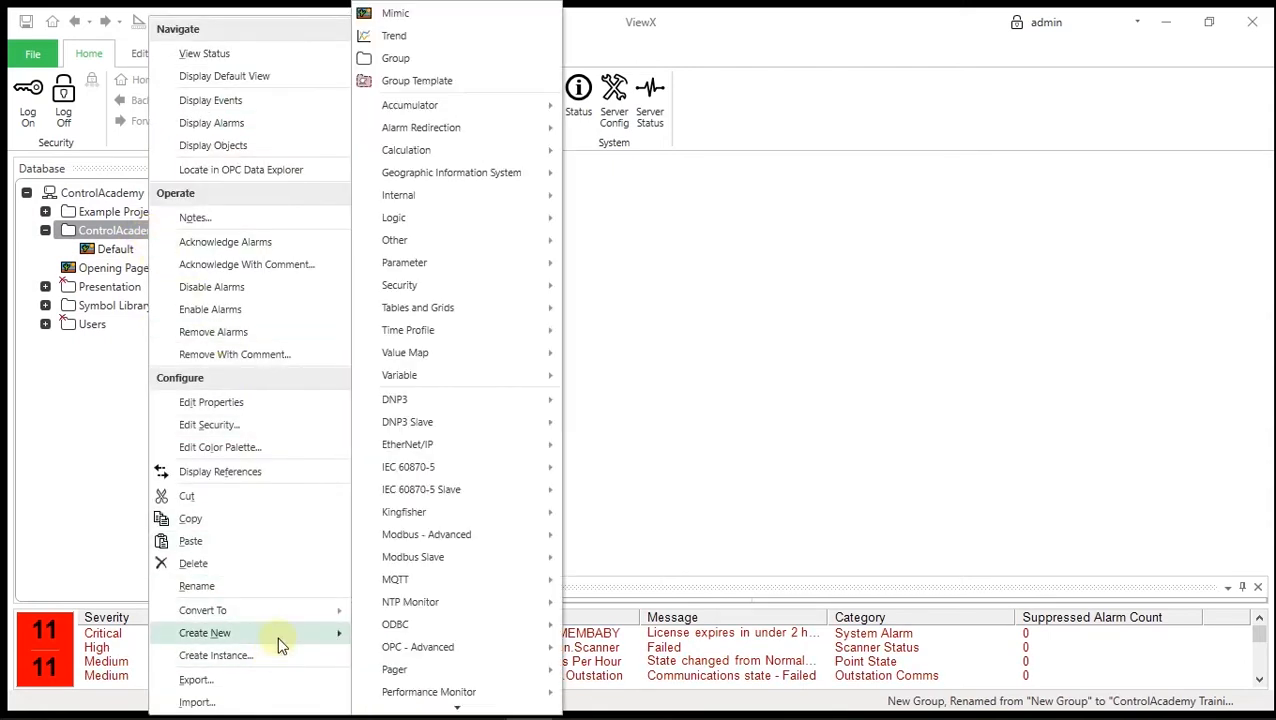
pyautogui.click(426, 60)
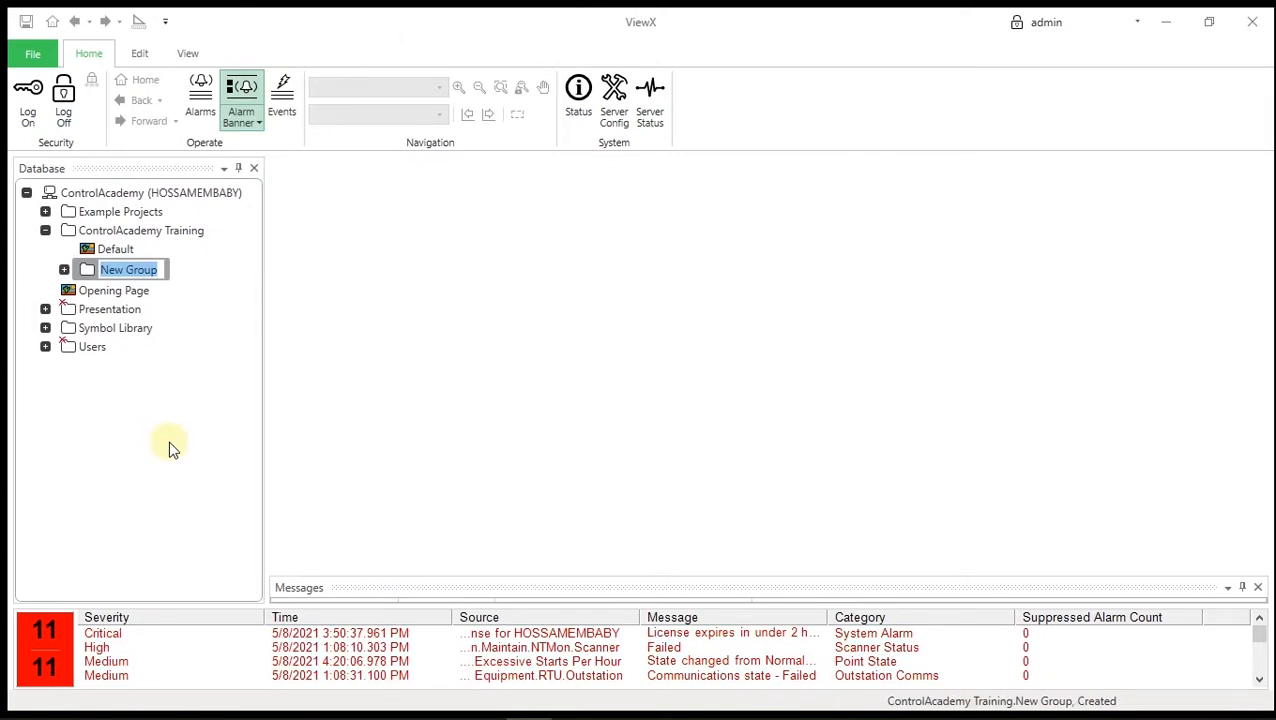
pyautogui.write('Reservoir')
pyautogui.press('Return')
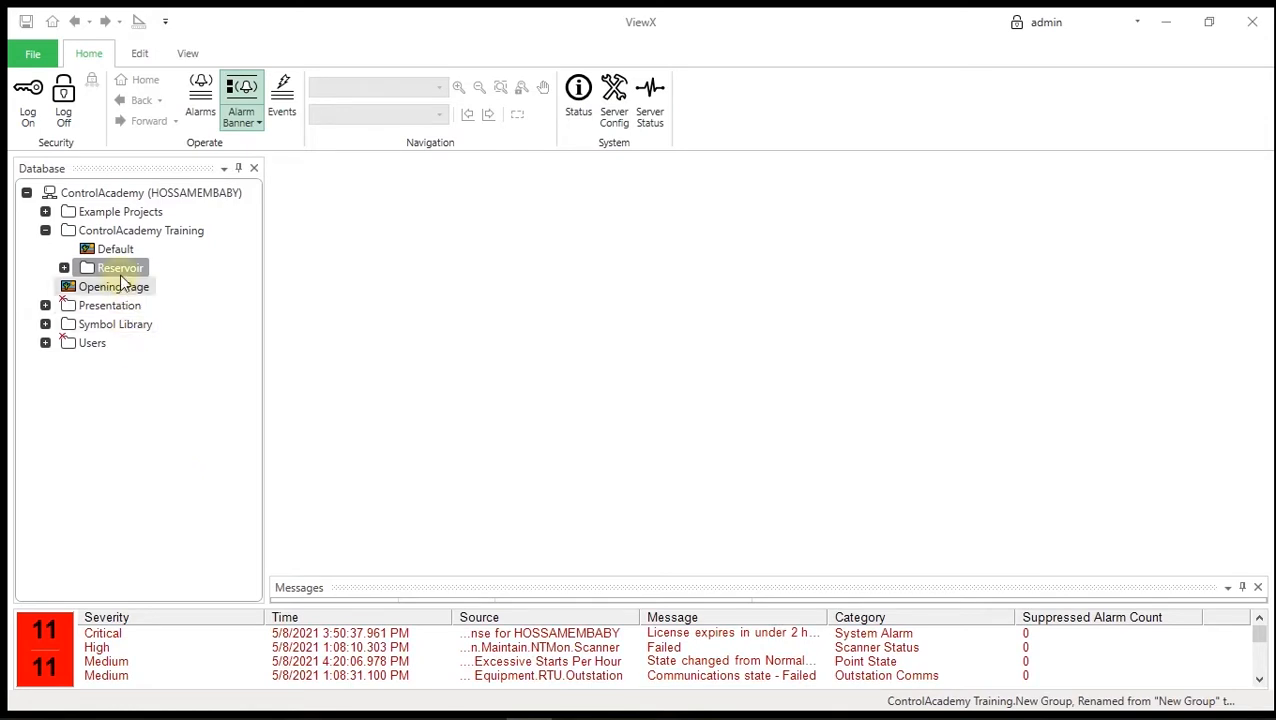
# - Create a Modbus Advanced direct channel named 'Channel' in ControlAcademy Training
pyautogui.rightClick(138, 236)
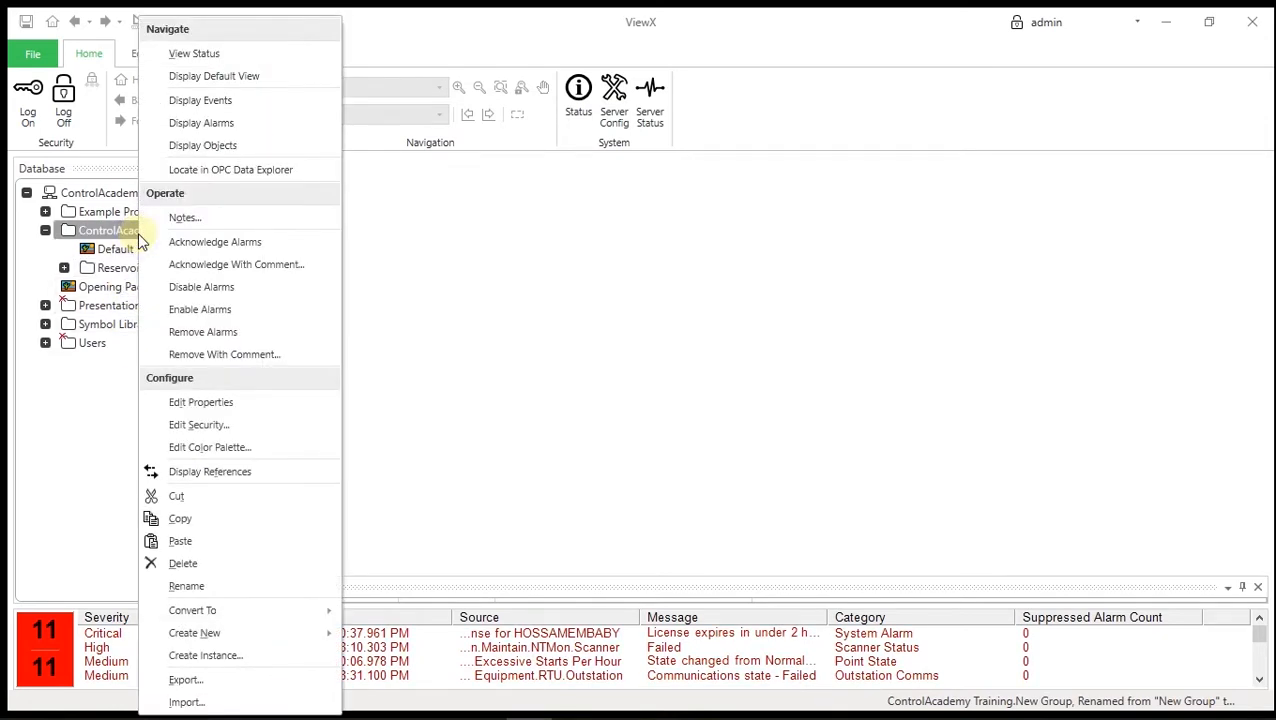
pyautogui.moveTo(247, 634)
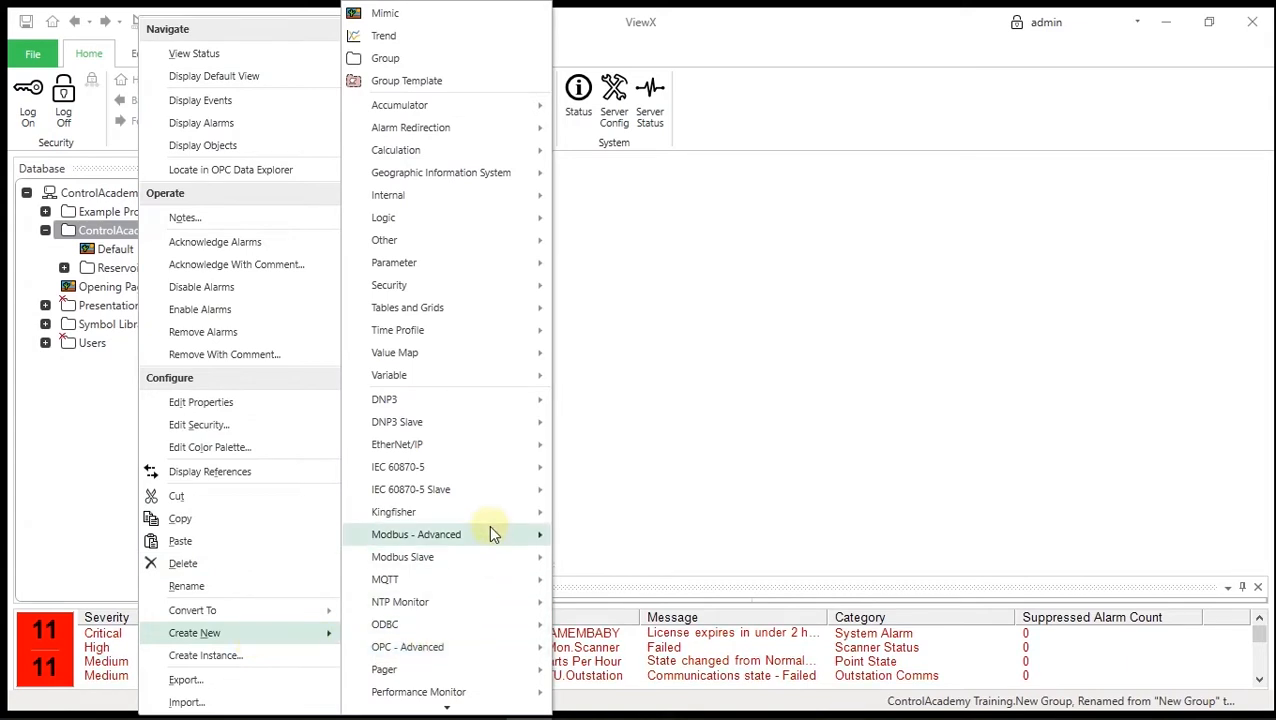
pyautogui.moveTo(493, 536)
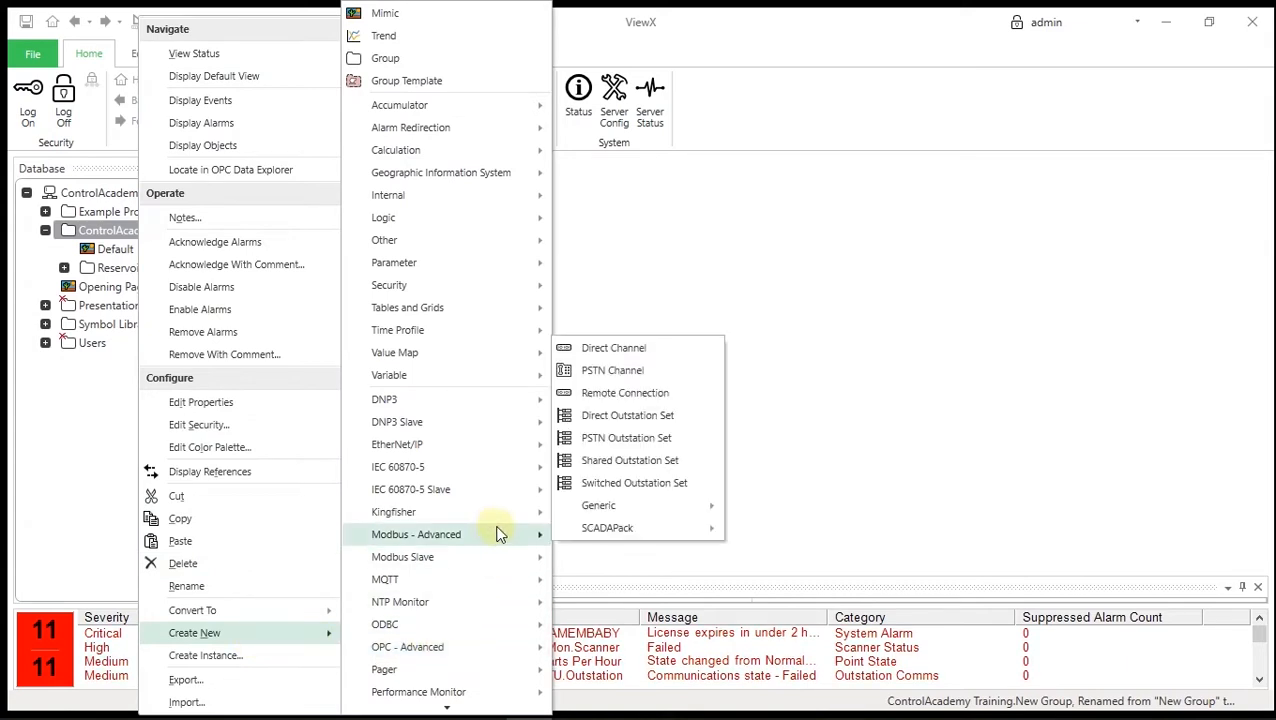
pyautogui.click(652, 357)
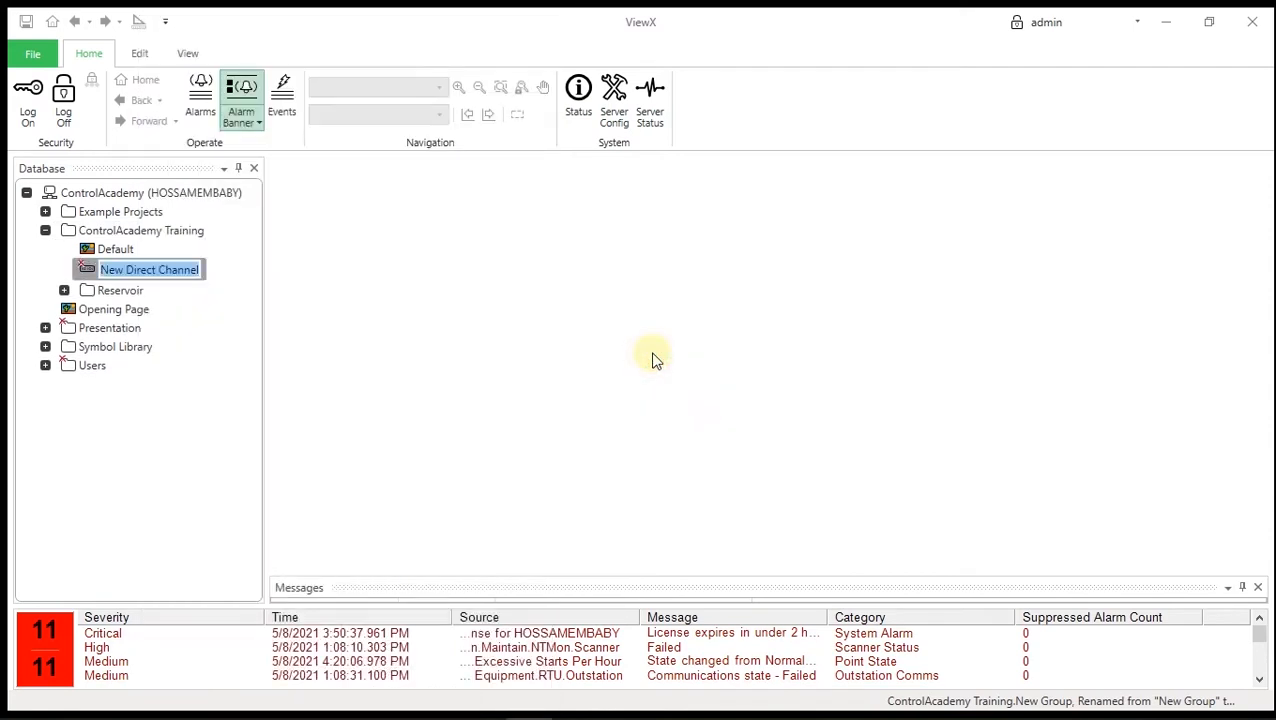
pyautogui.write('Channel')
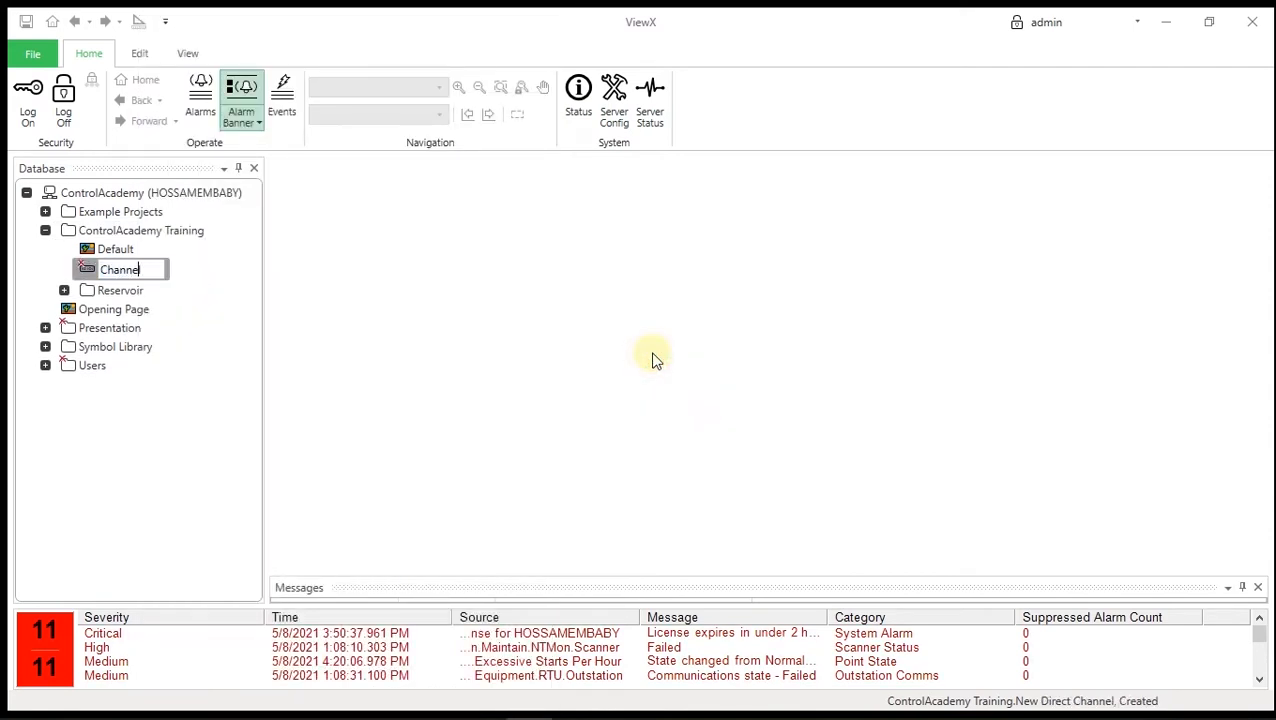
pyautogui.press('Return')
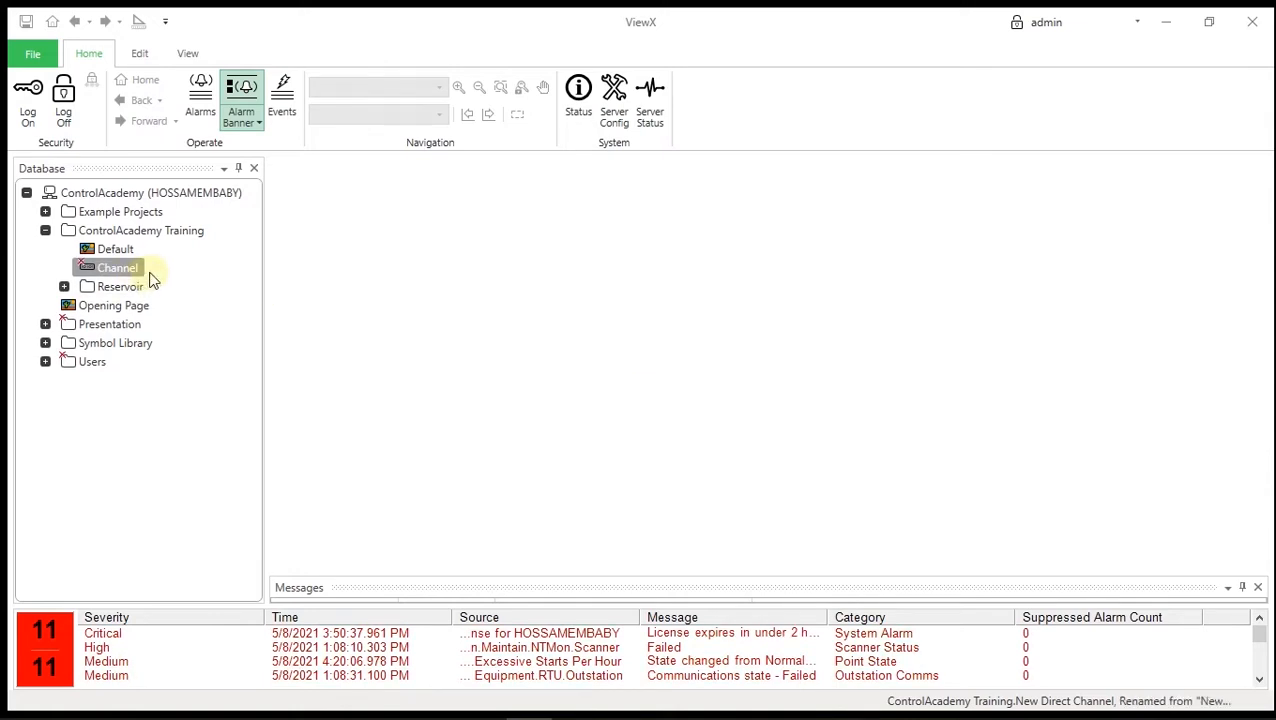
# - Create a Modbus direct outstation set named 'Set' in ControlAcademy Training
pyautogui.rightClick(139, 232)
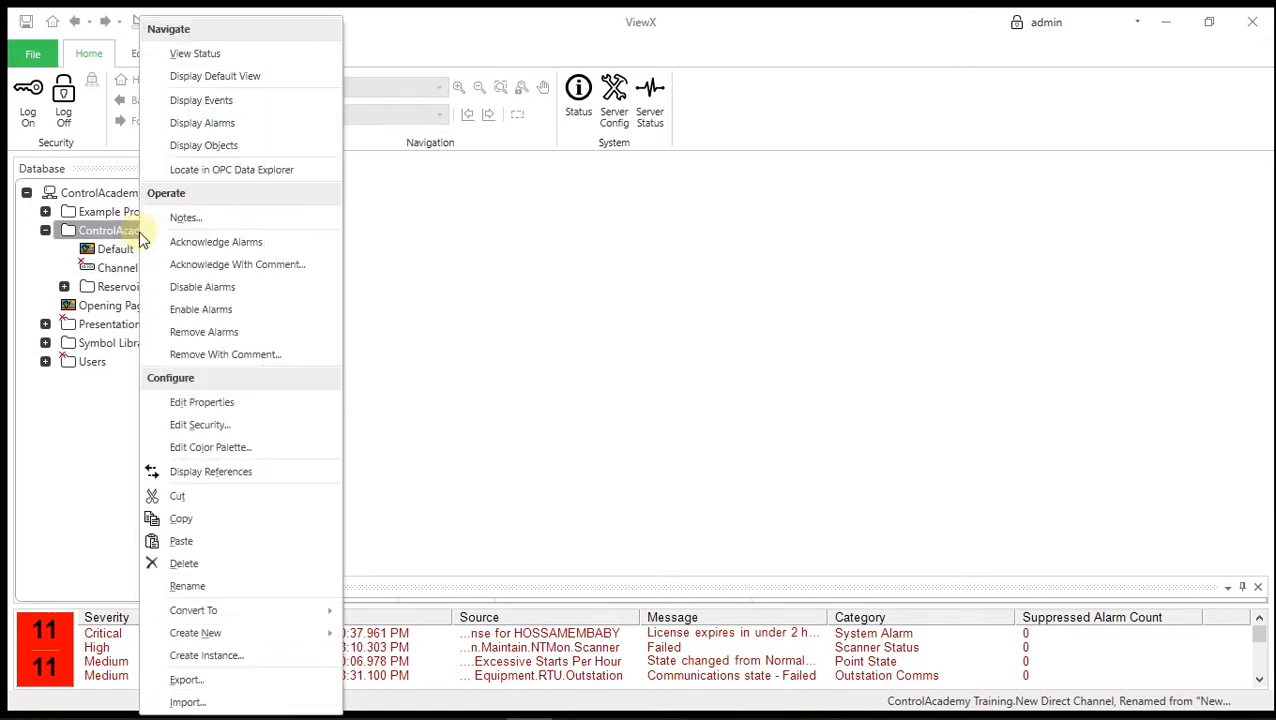
pyautogui.moveTo(292, 640)
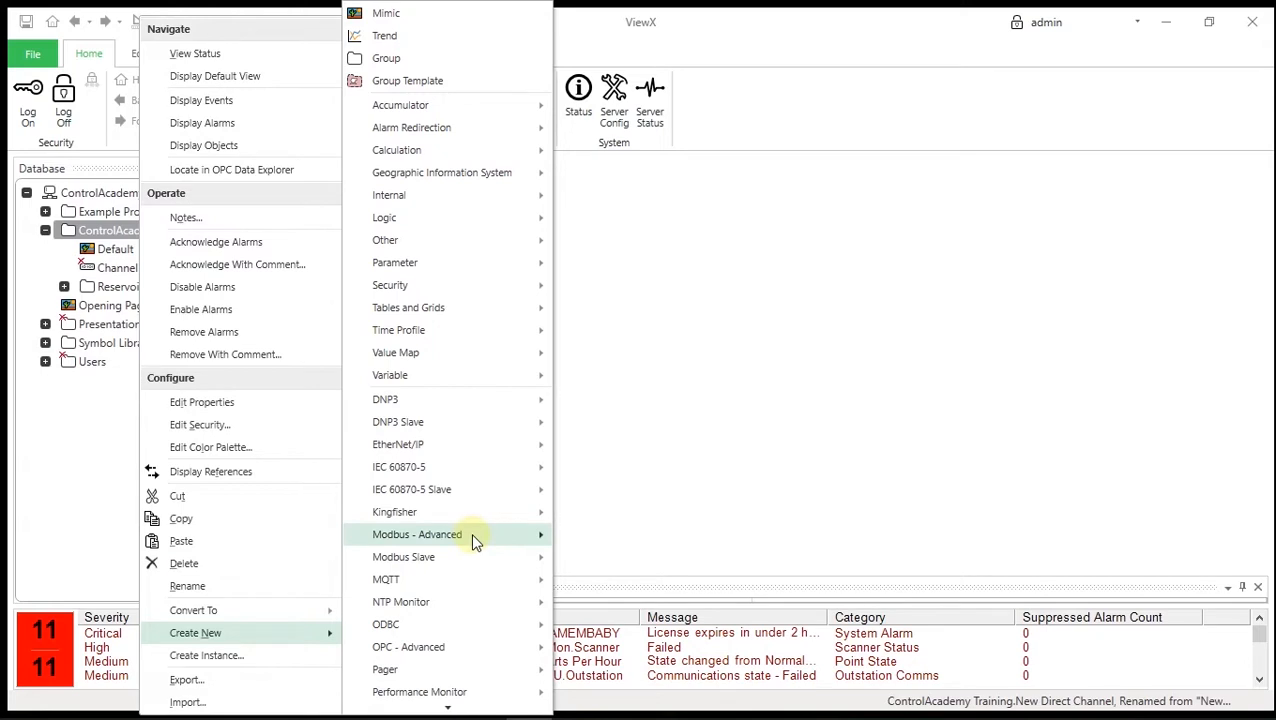
pyautogui.moveTo(472, 534)
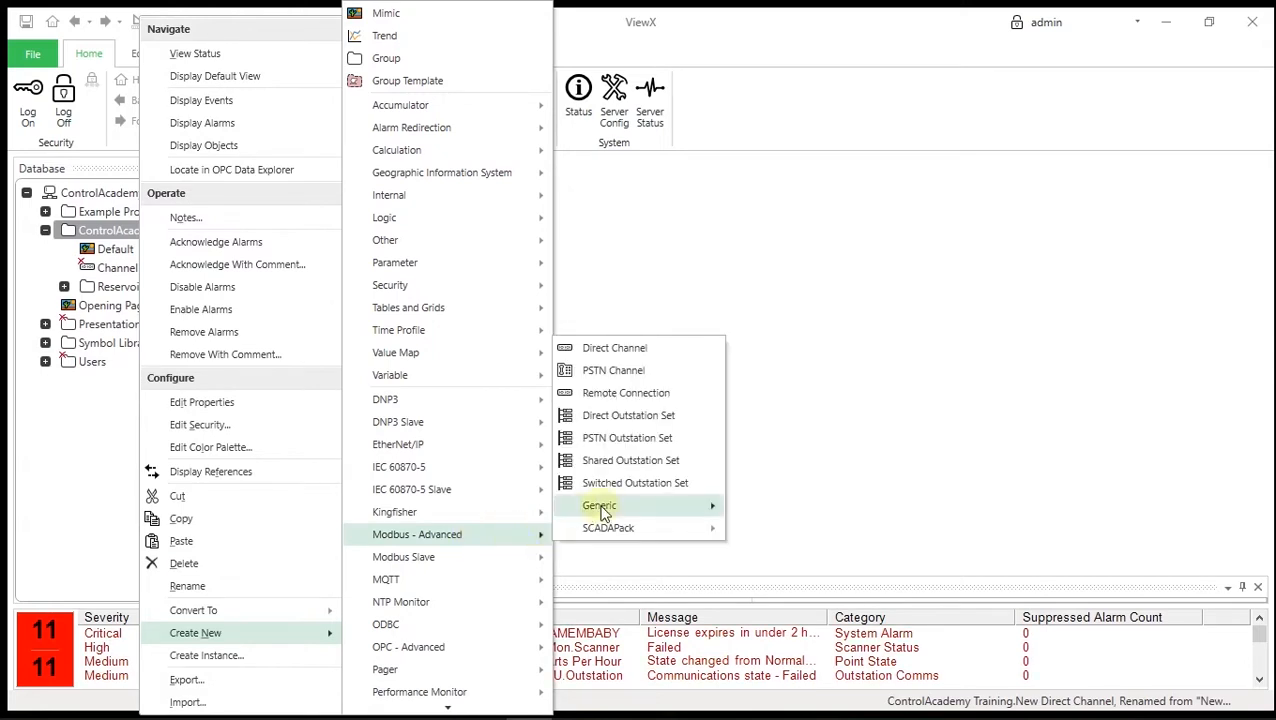
pyautogui.click(668, 421)
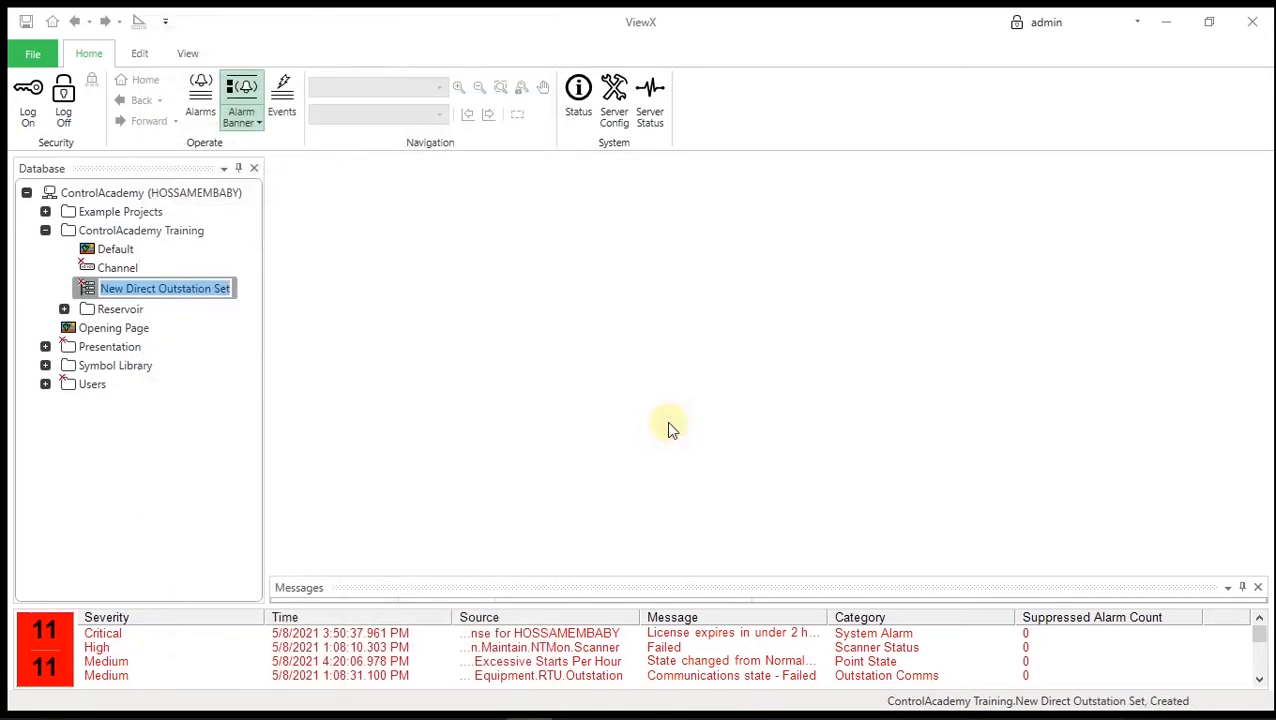
pyautogui.write('Set')
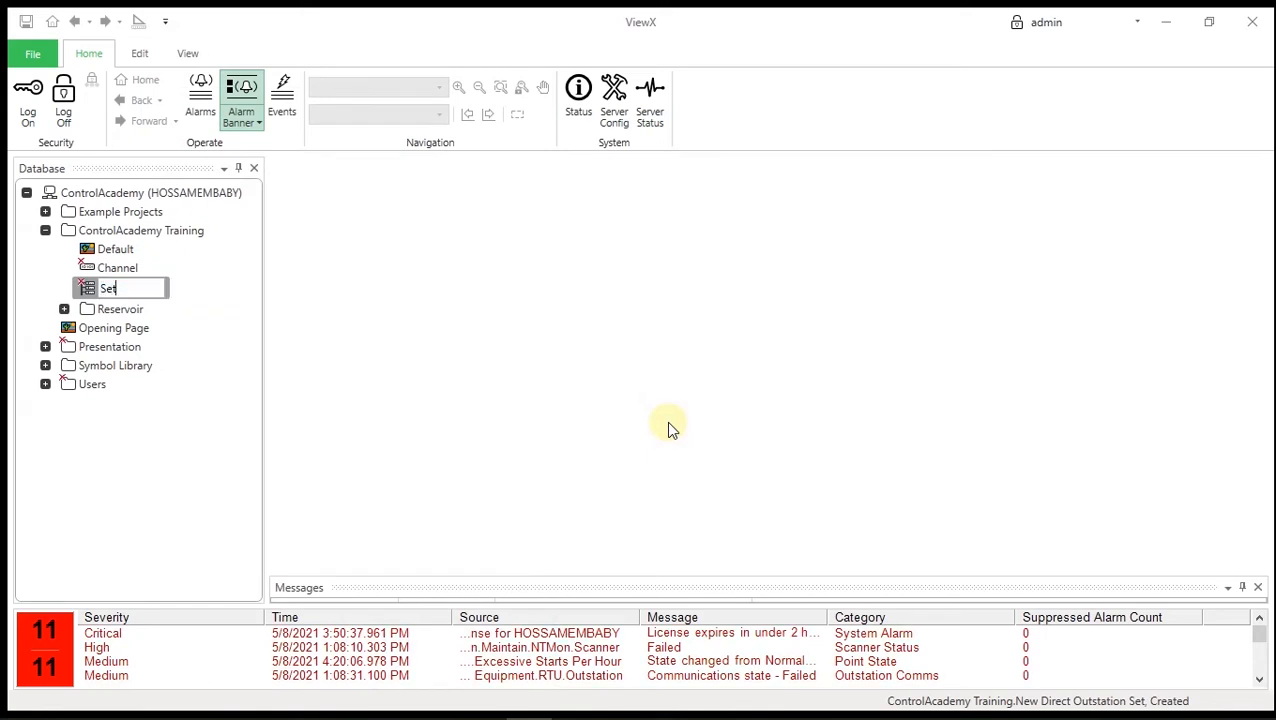
pyautogui.press('Return')
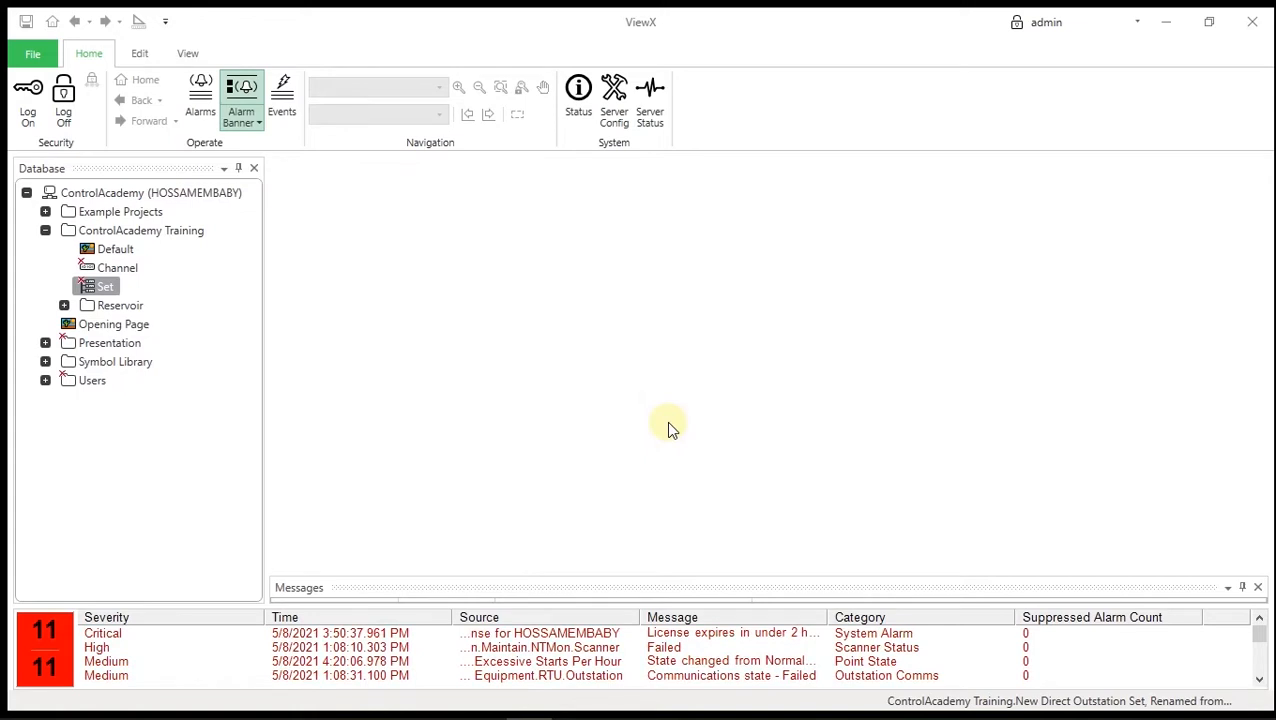
# - Add a SCADAPack direct outstation named 'Outstation' to the Reservoir group
pyautogui.click(64, 305)
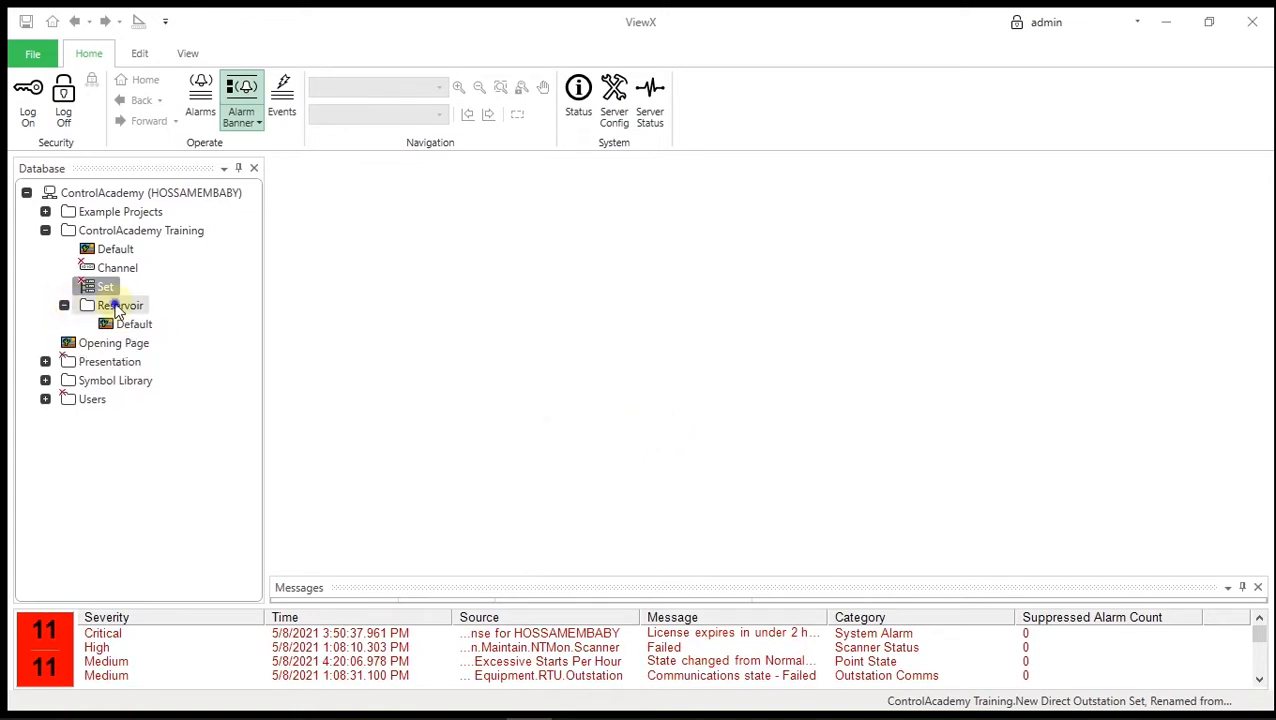
pyautogui.rightClick(116, 311)
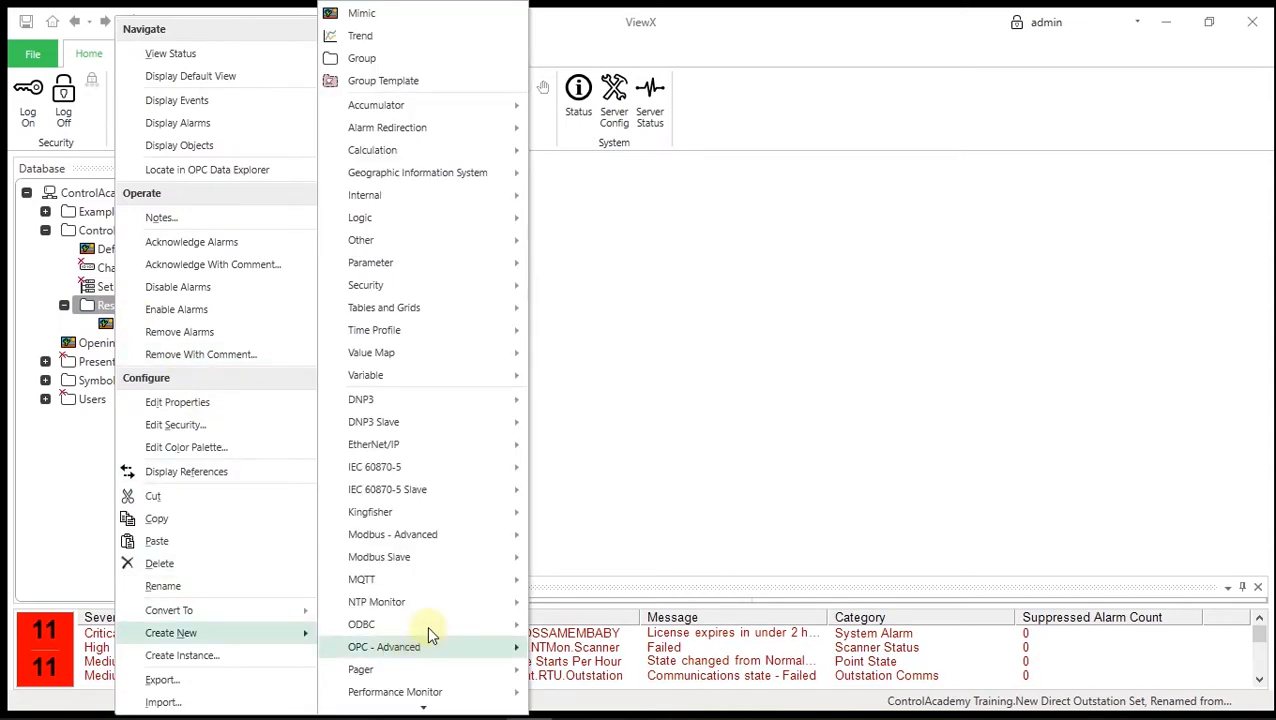
pyautogui.moveTo(435, 543)
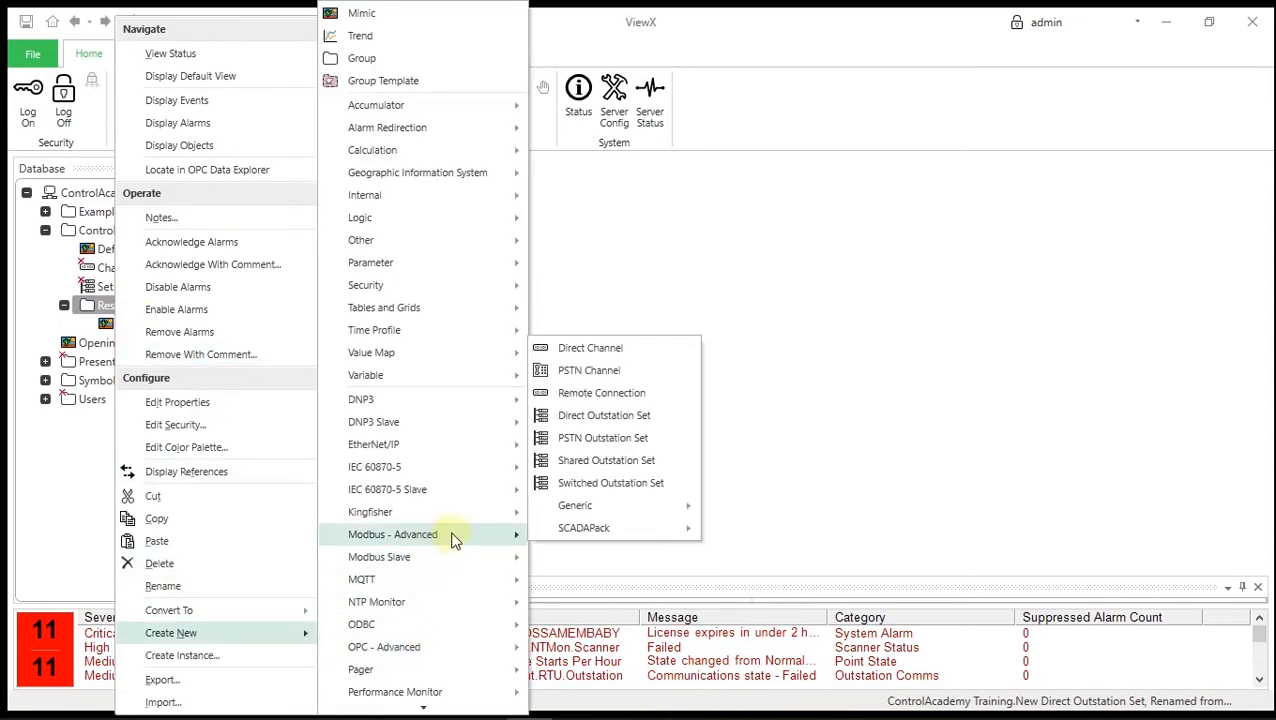
pyautogui.moveTo(589, 534)
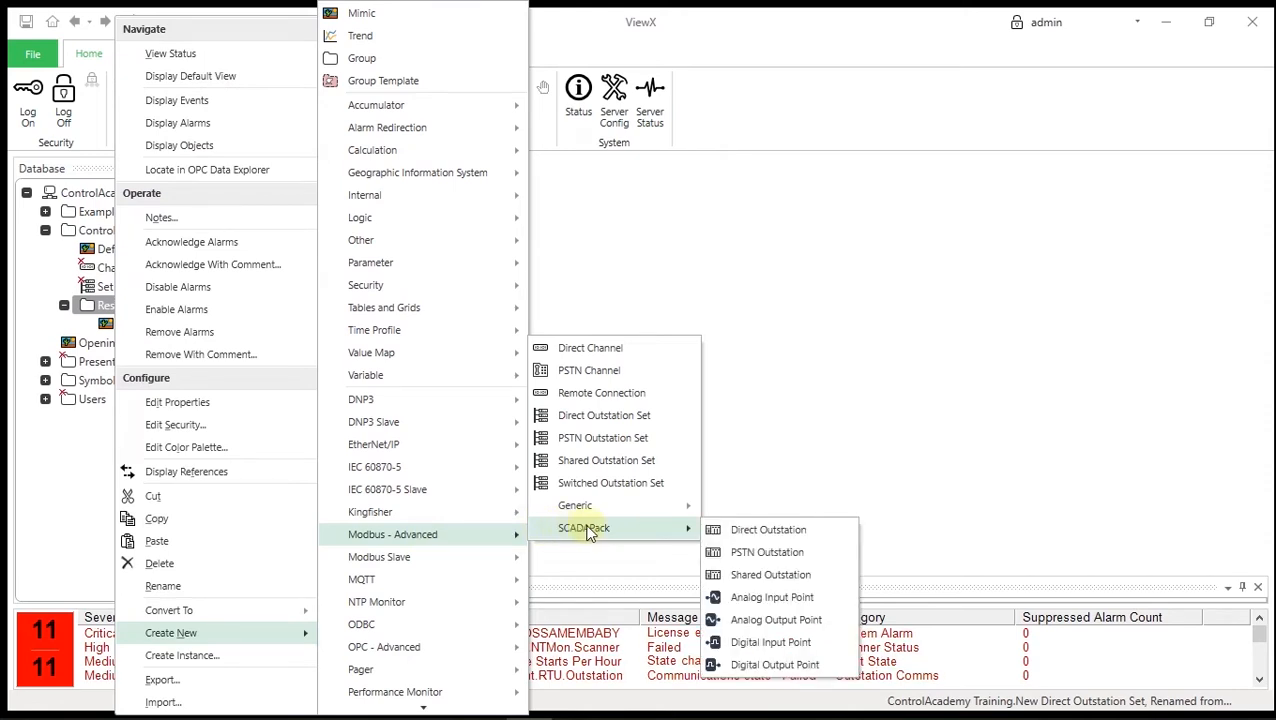
pyautogui.click(768, 531)
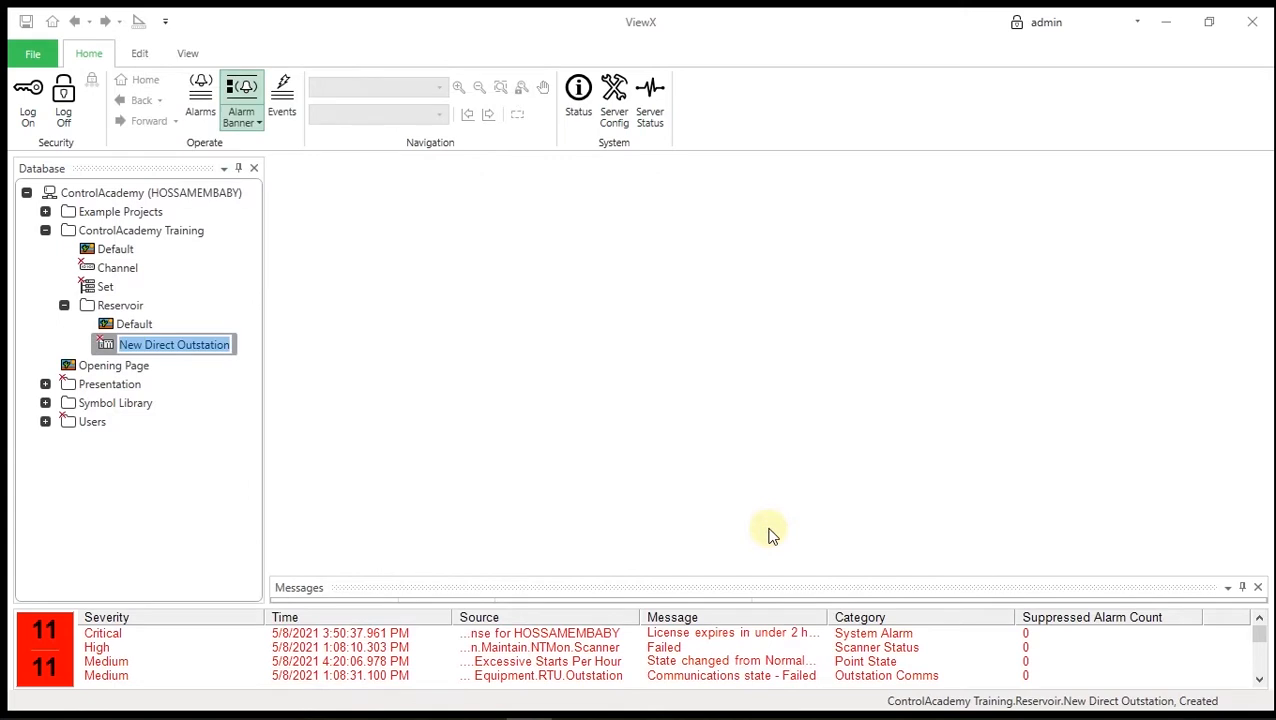
pyautogui.write('Outstation')
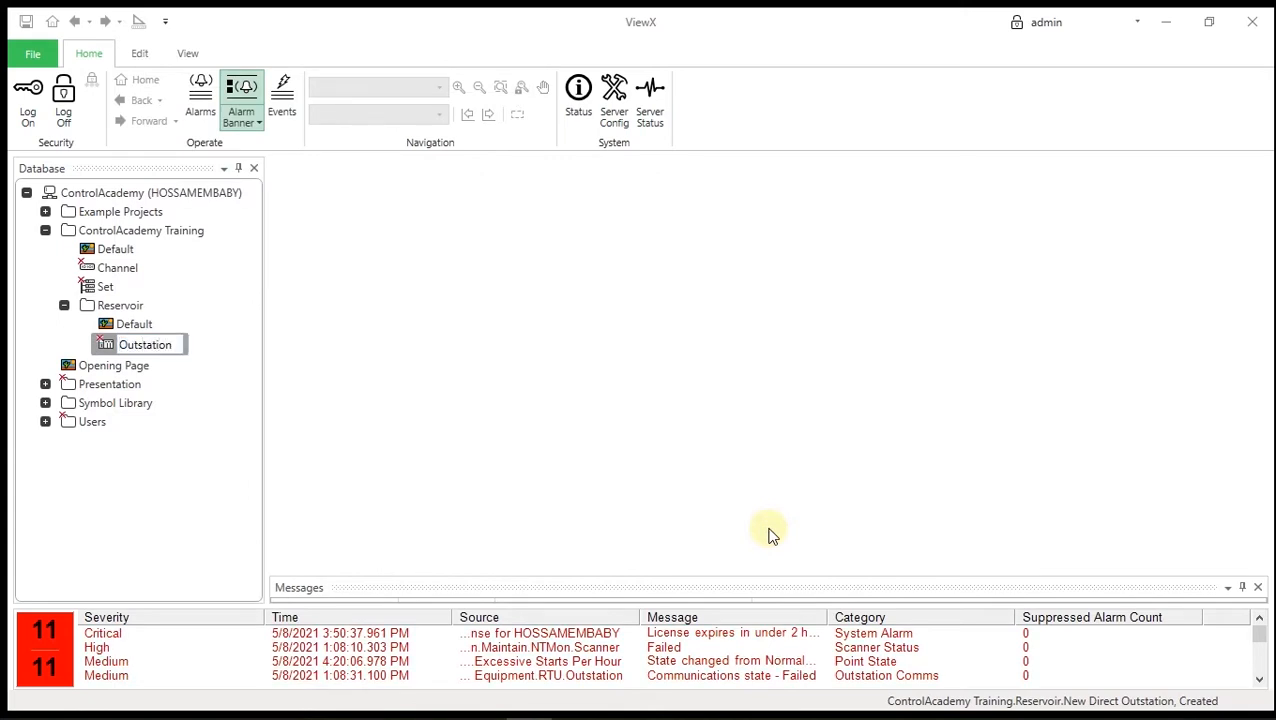
pyautogui.press('Return')
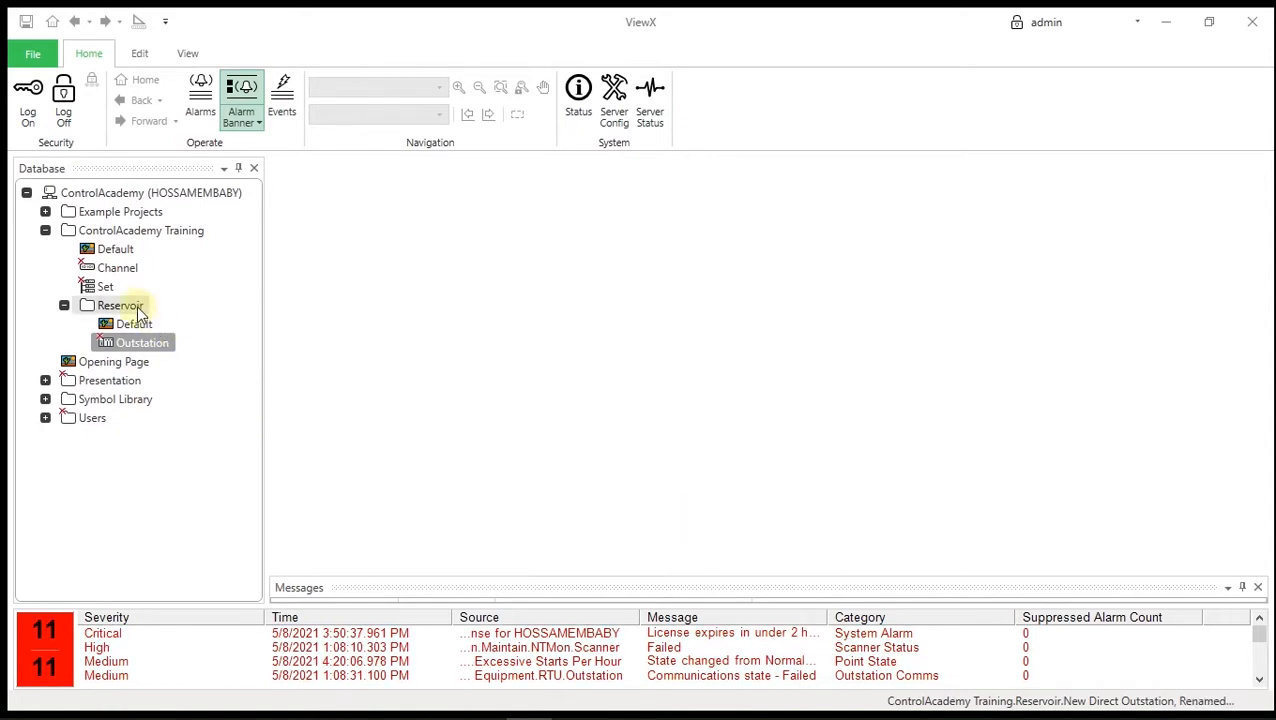
# - Create a subgroup named 'Pump1' inside Reservoir
pyautogui.rightClick(122, 306)
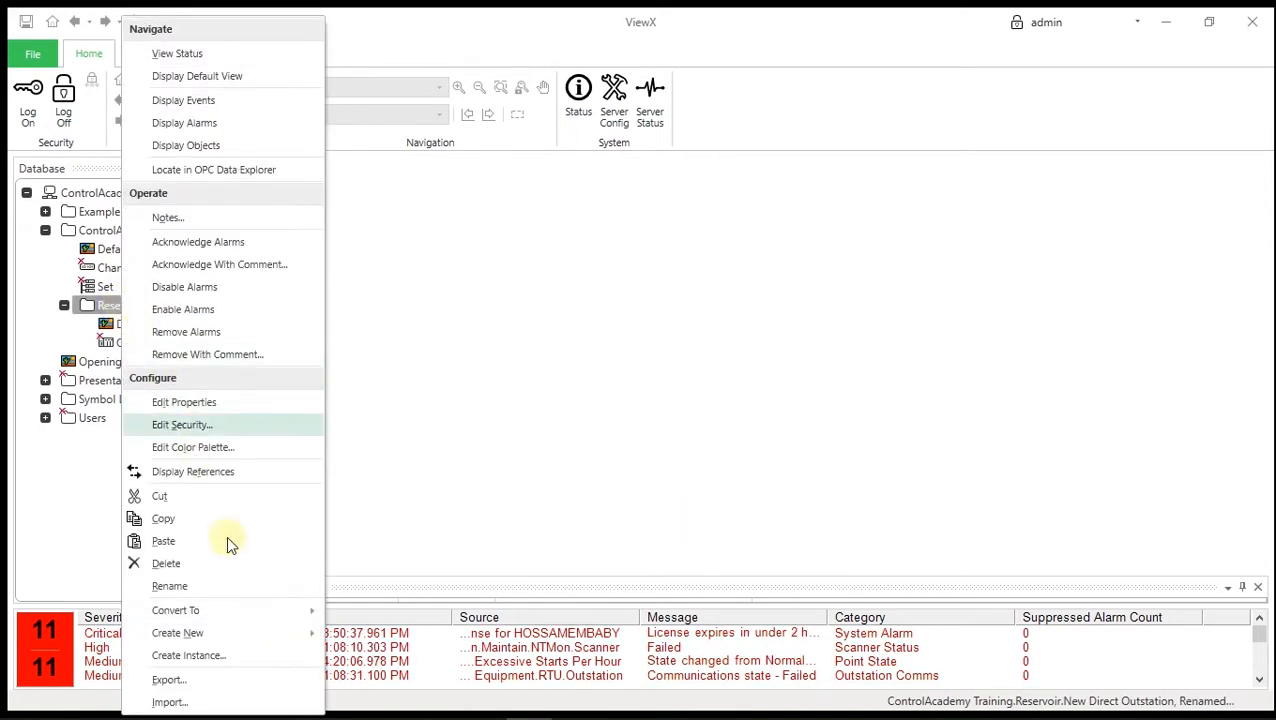
pyautogui.moveTo(247, 632)
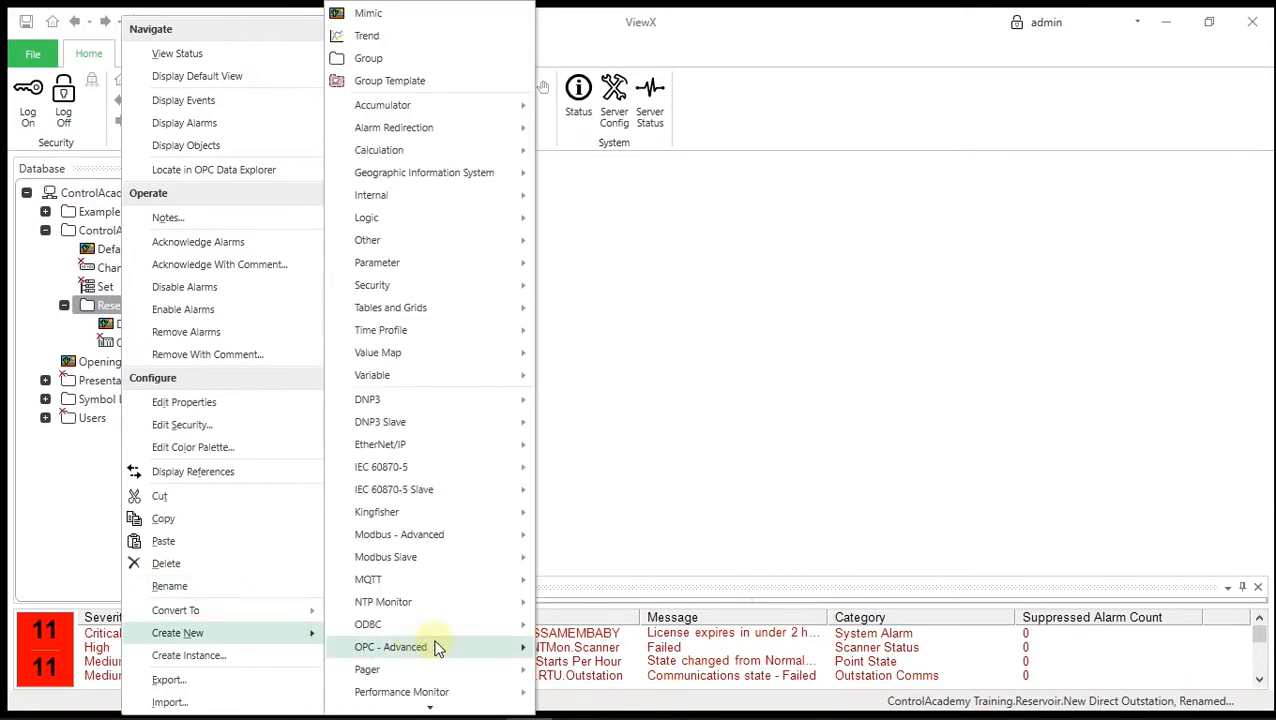
pyautogui.click(390, 57)
pyautogui.write('Pump1')
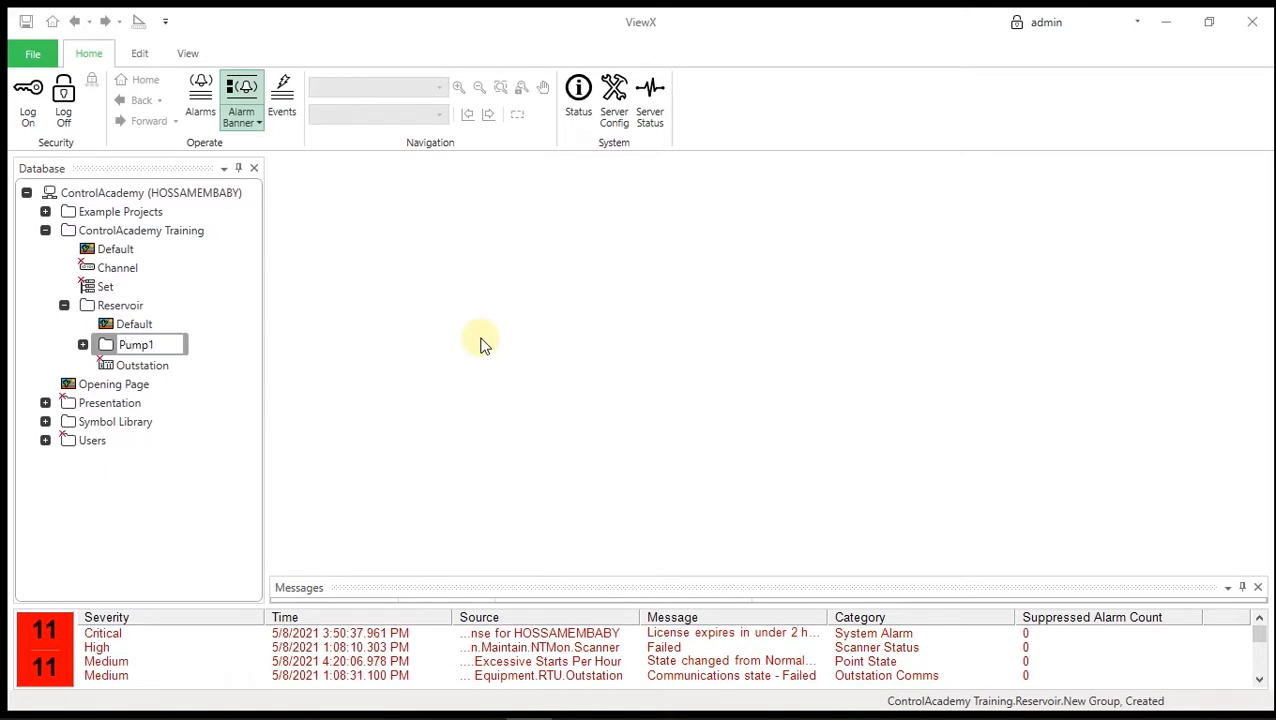
pyautogui.press('Return')
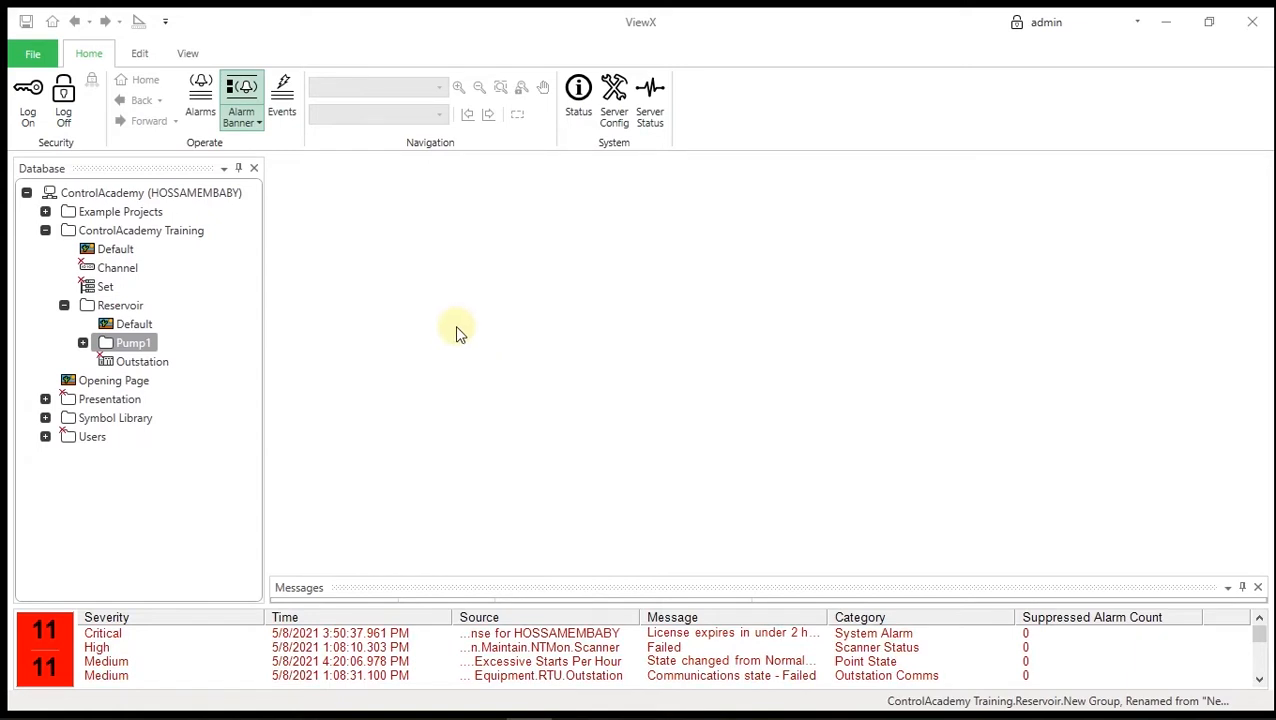
# - Create a Modbus Advanced SCADAPack digital input point called 'Running' in Pump1
pyautogui.rightClick(143, 355)
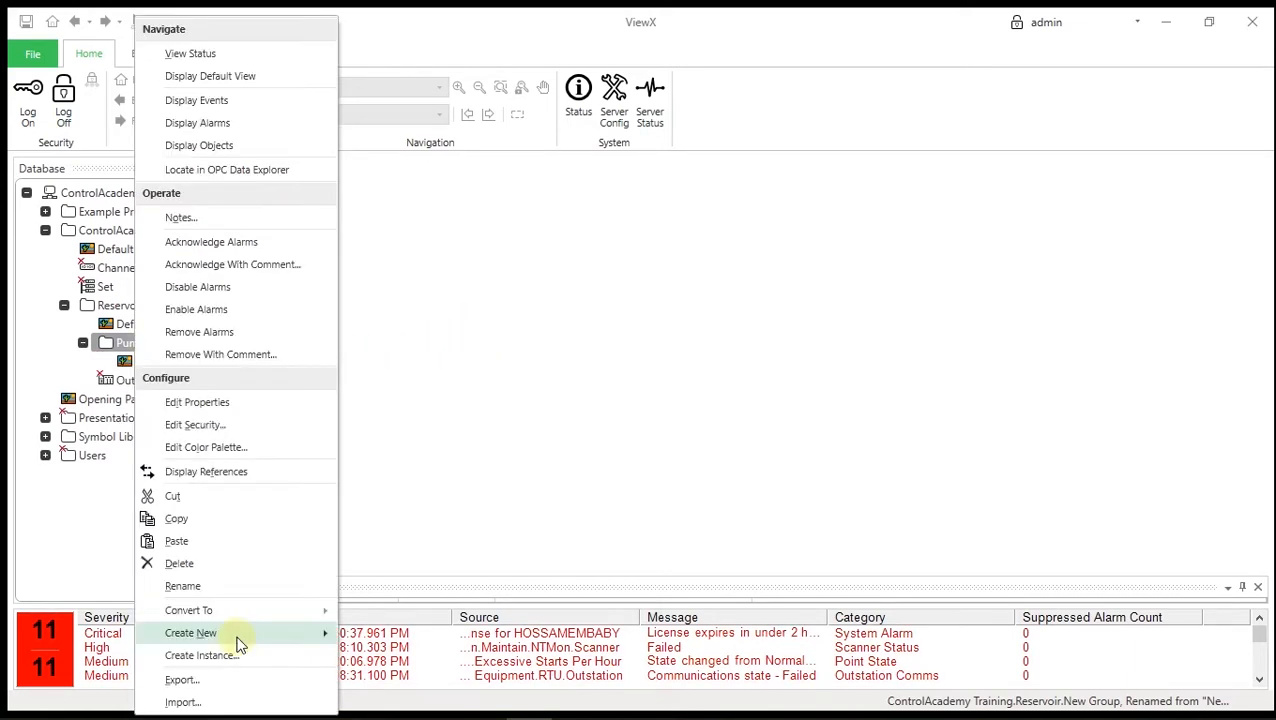
pyautogui.moveTo(236, 636)
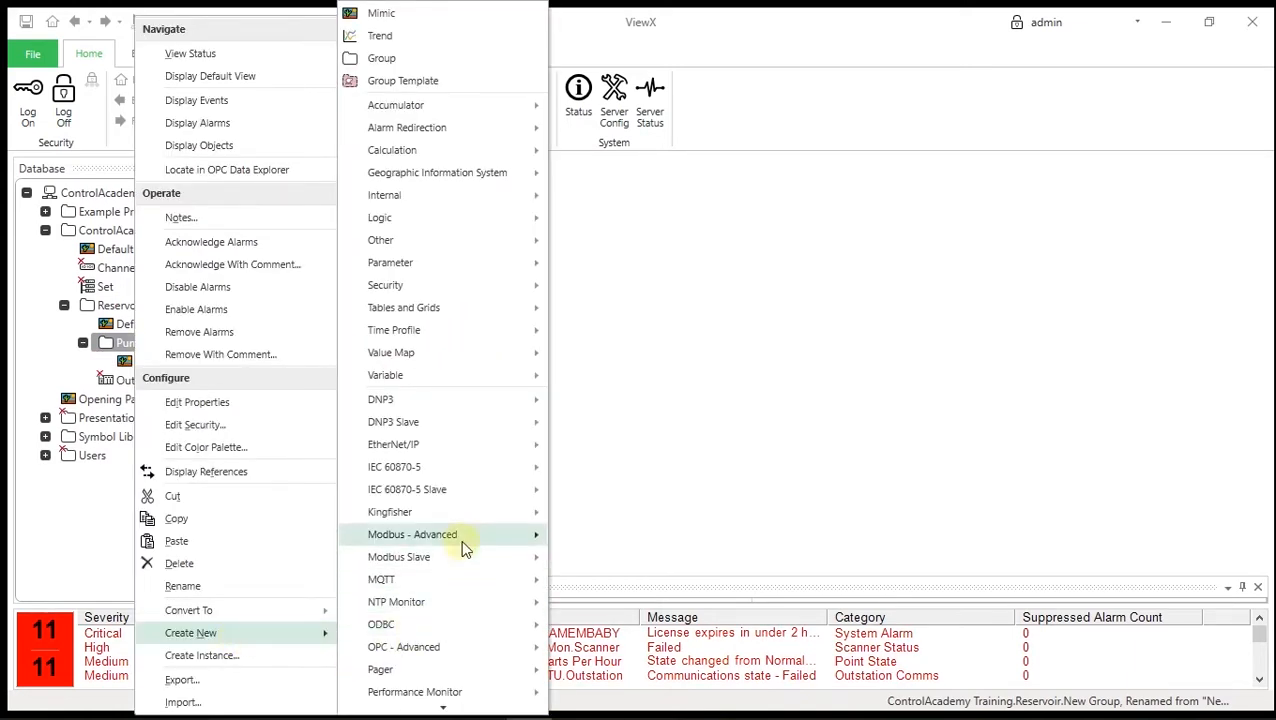
pyautogui.moveTo(628, 538)
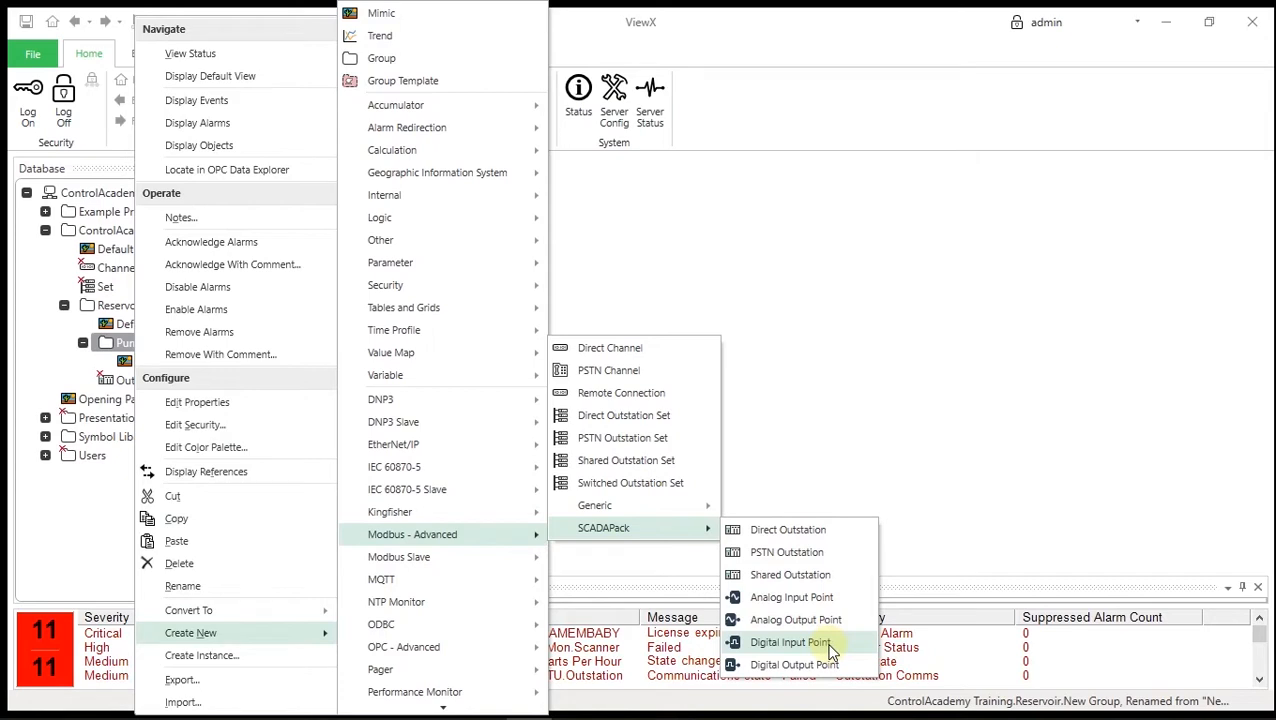
pyautogui.click(790, 642)
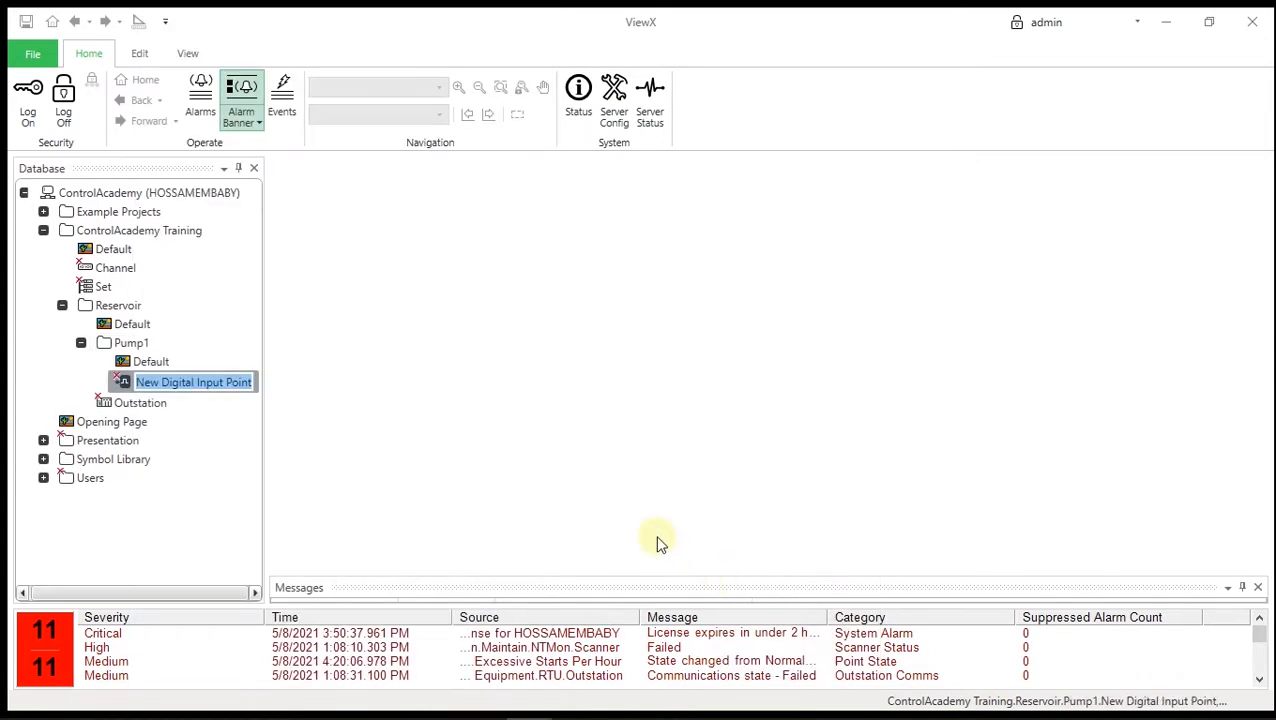
pyautogui.write('Running')
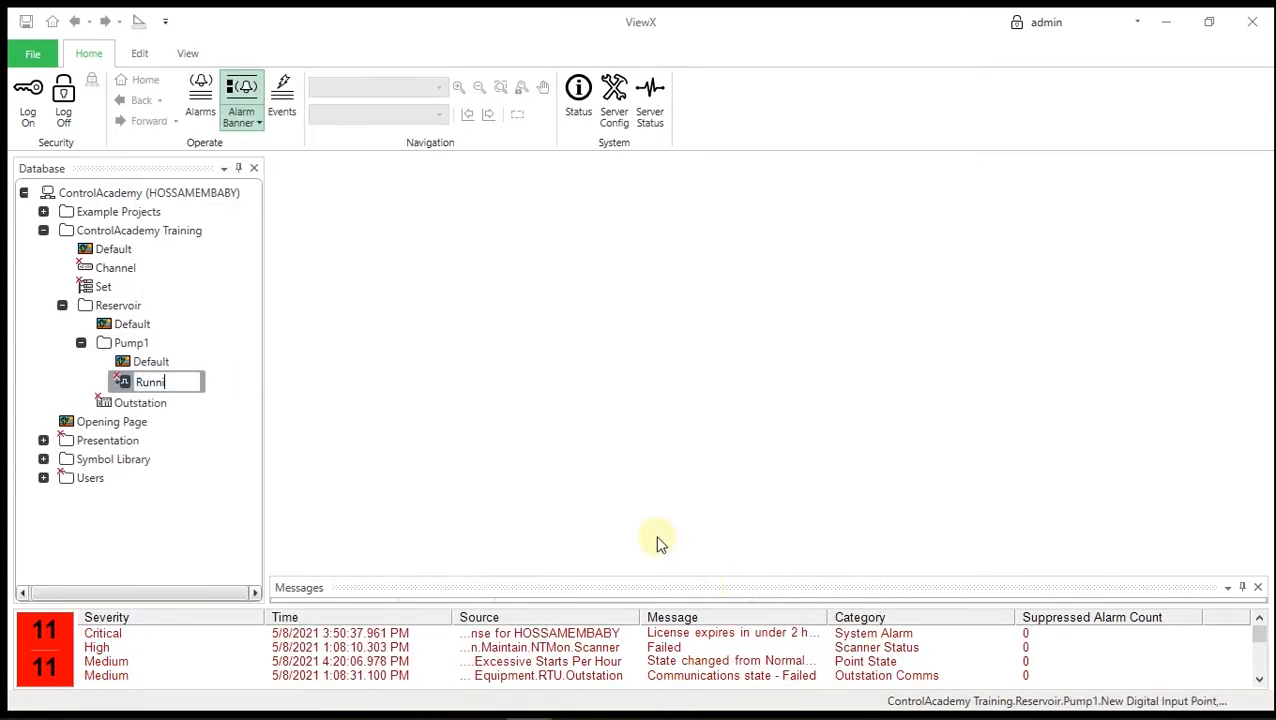
pyautogui.press('Return')
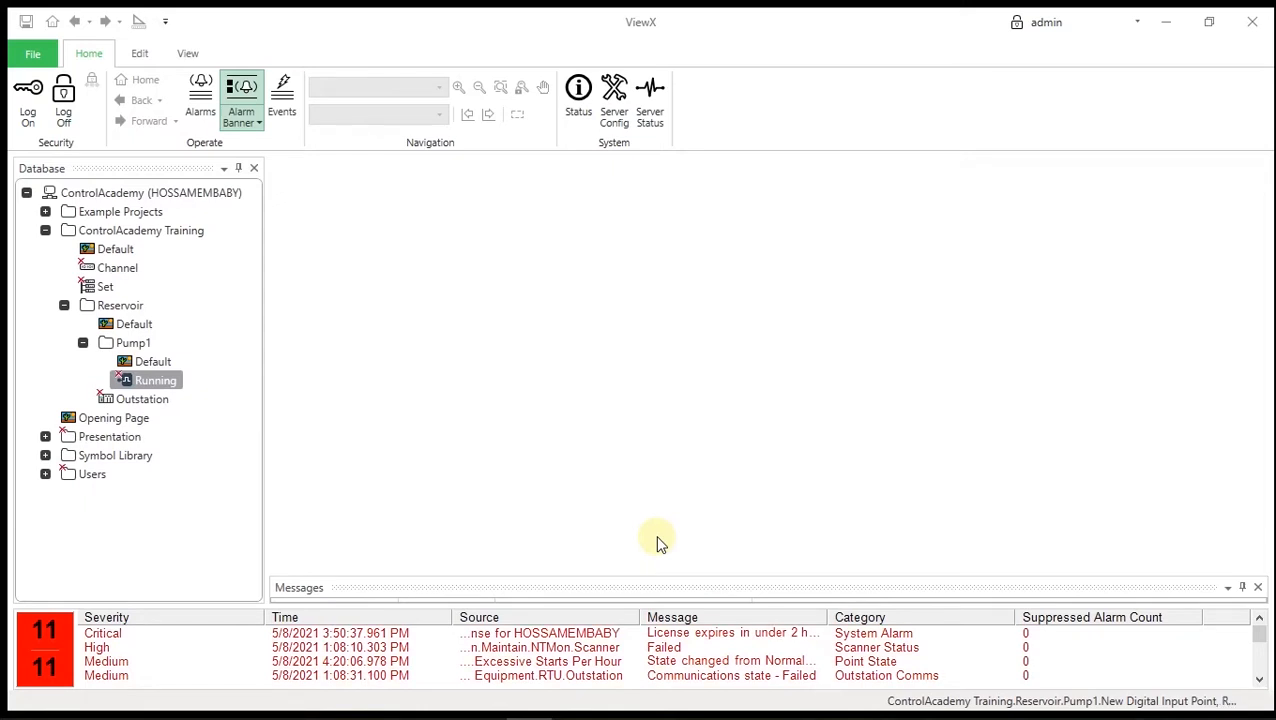
# - Add a SCADAPack digital output point named 'Start' to Pump1
pyautogui.click(135, 343)
pyautogui.rightClick(135, 343)
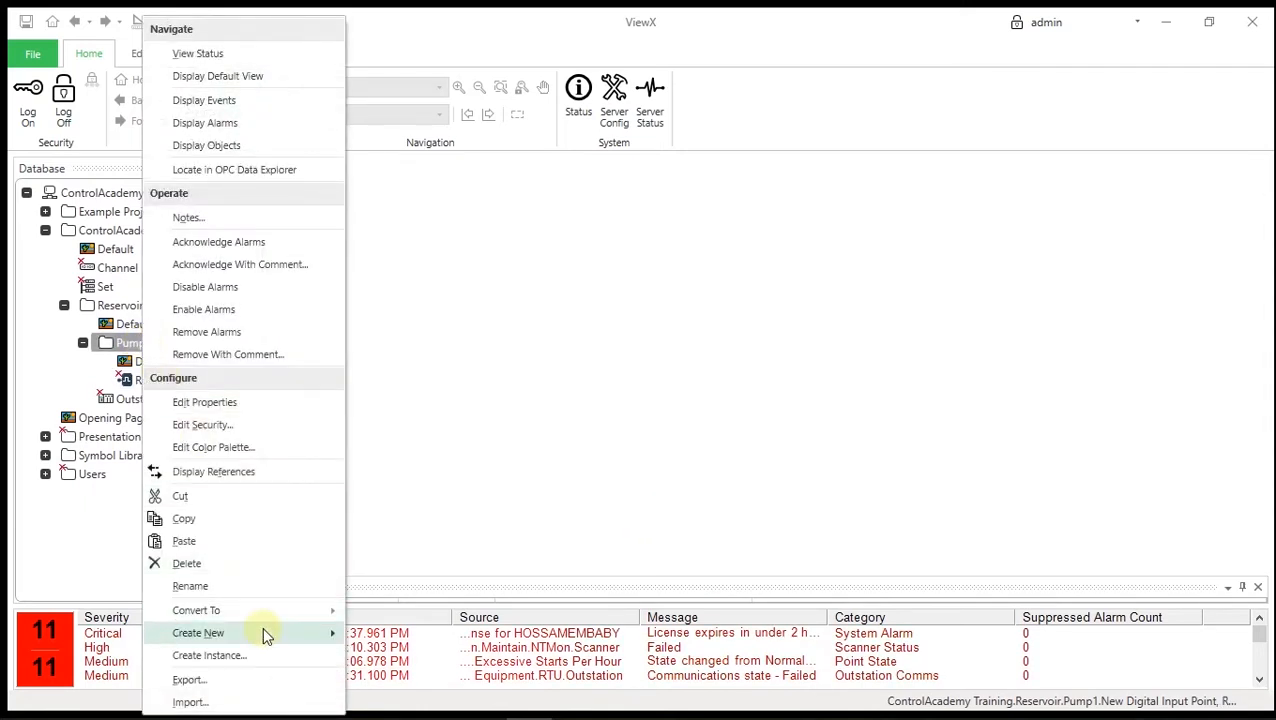
pyautogui.moveTo(263, 632)
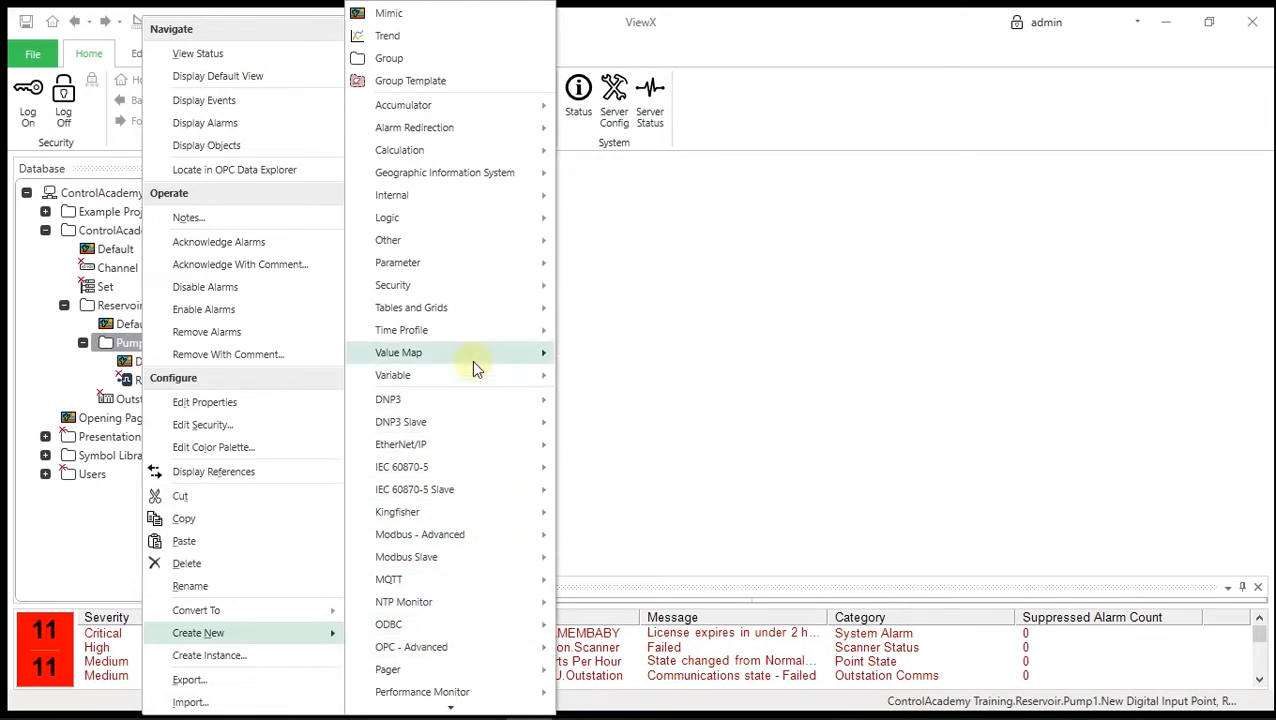
pyautogui.moveTo(500, 538)
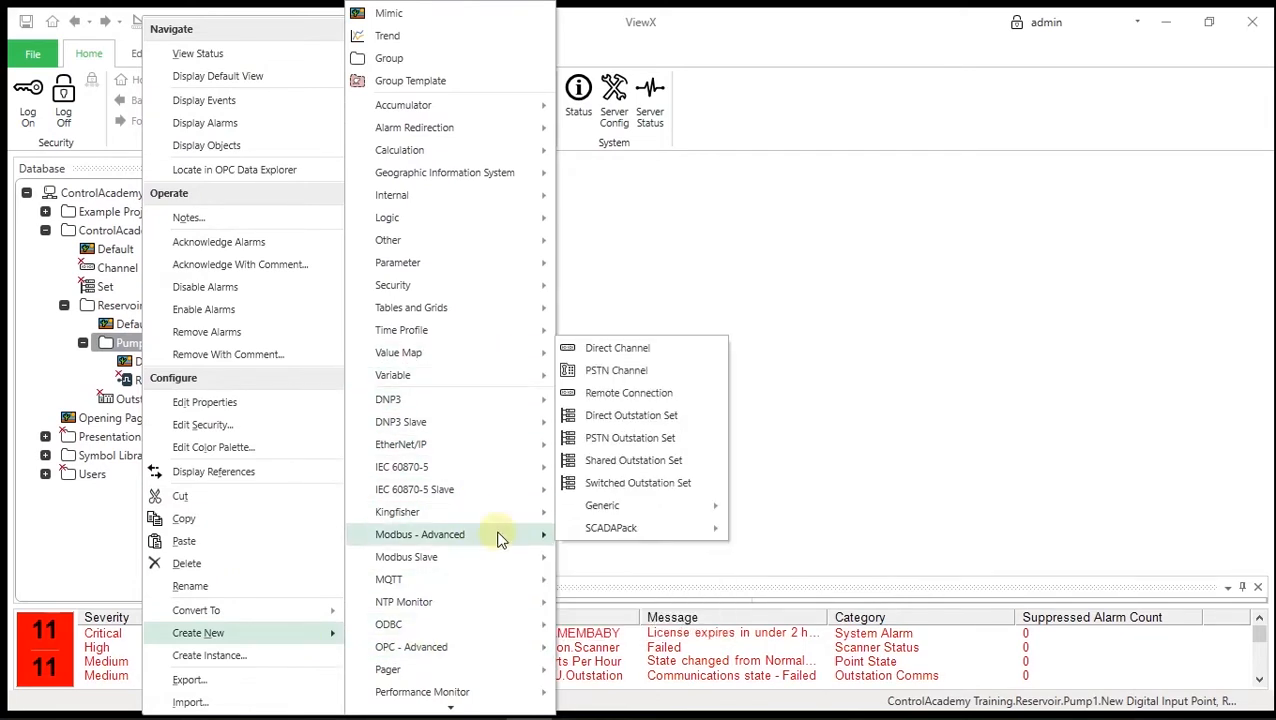
pyautogui.moveTo(632, 530)
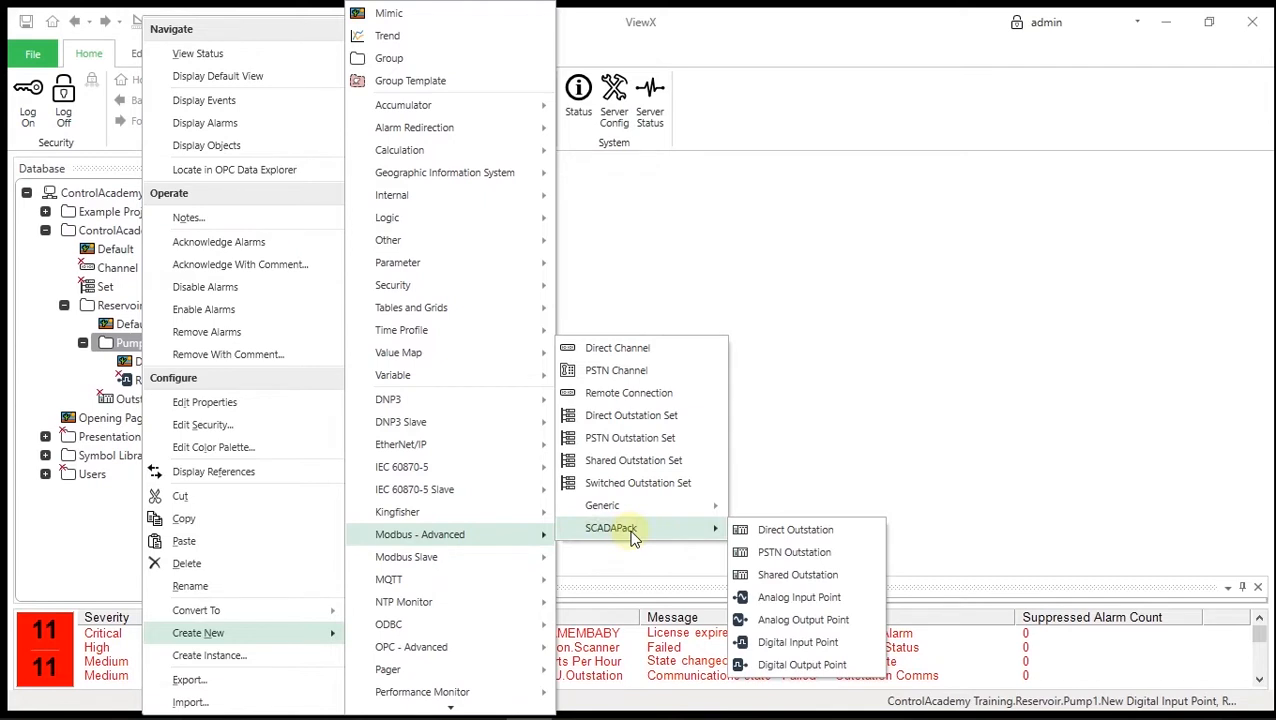
pyautogui.click(810, 664)
pyautogui.write('Start')
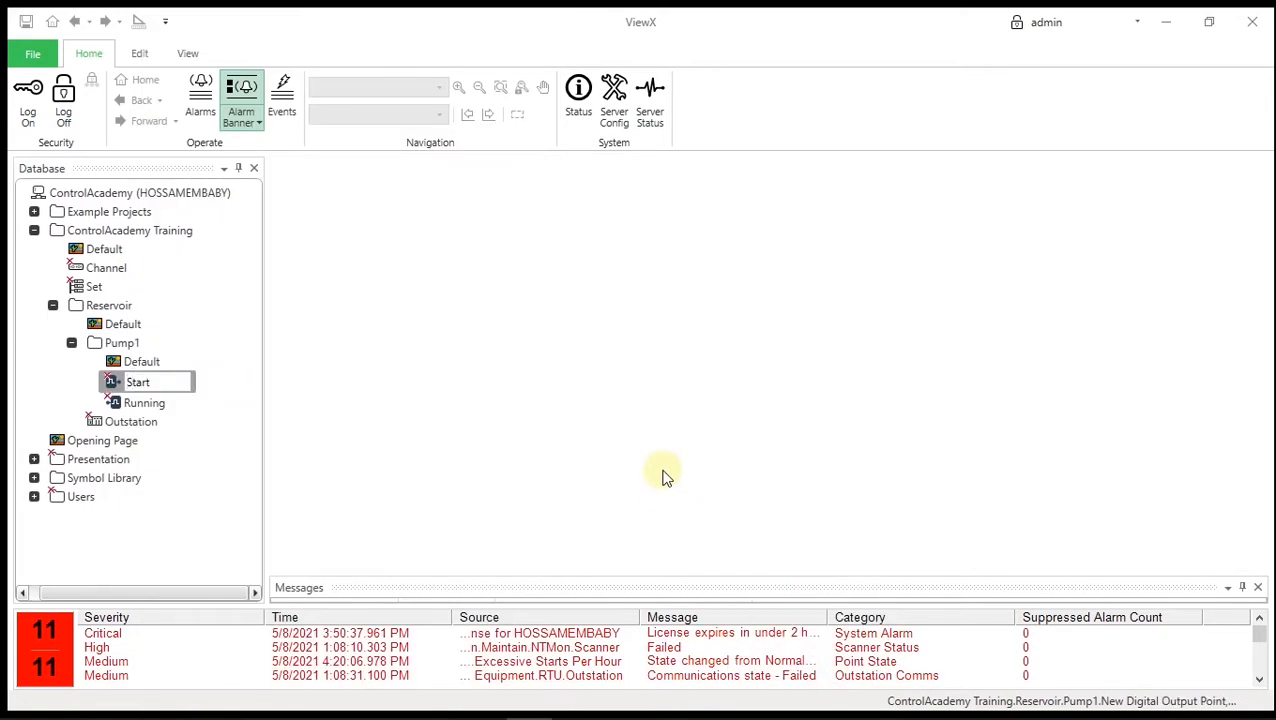
pyautogui.press('Return')
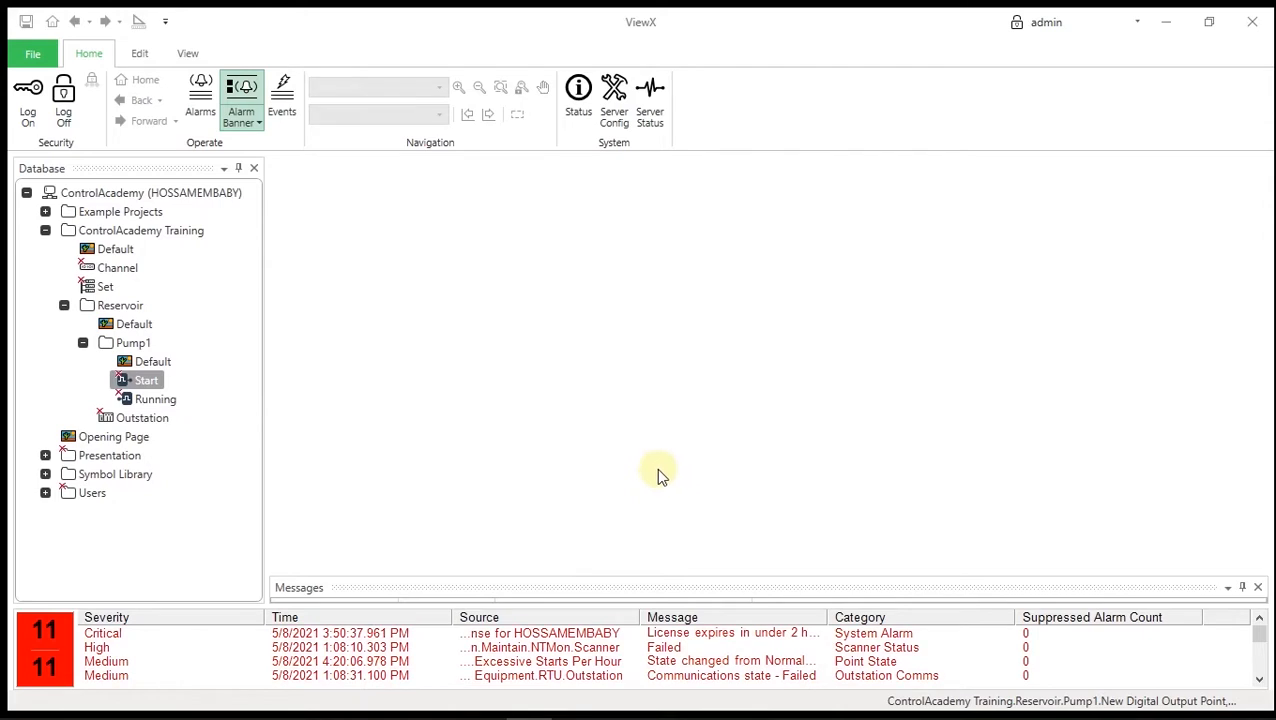
# - Add a SCADAPack analog input point named 'Level' to Reservoir
pyautogui.rightClick(128, 307)
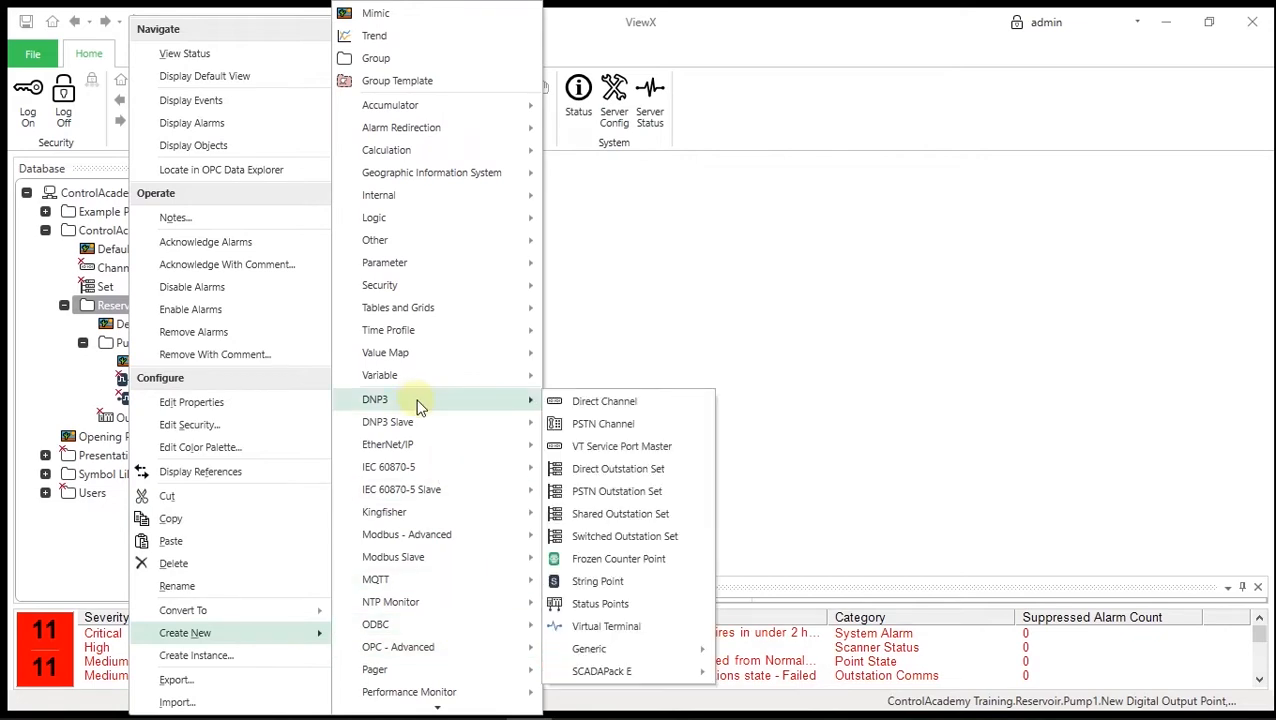
pyautogui.moveTo(468, 534)
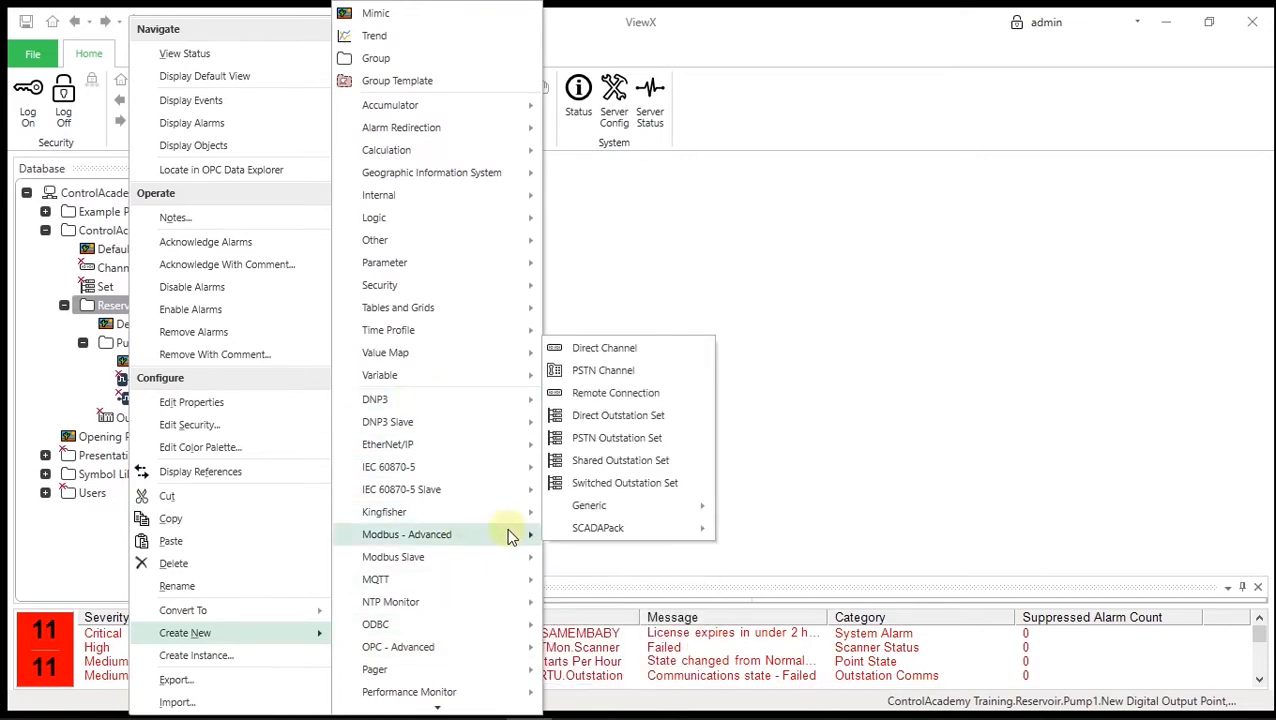
pyautogui.moveTo(590, 528)
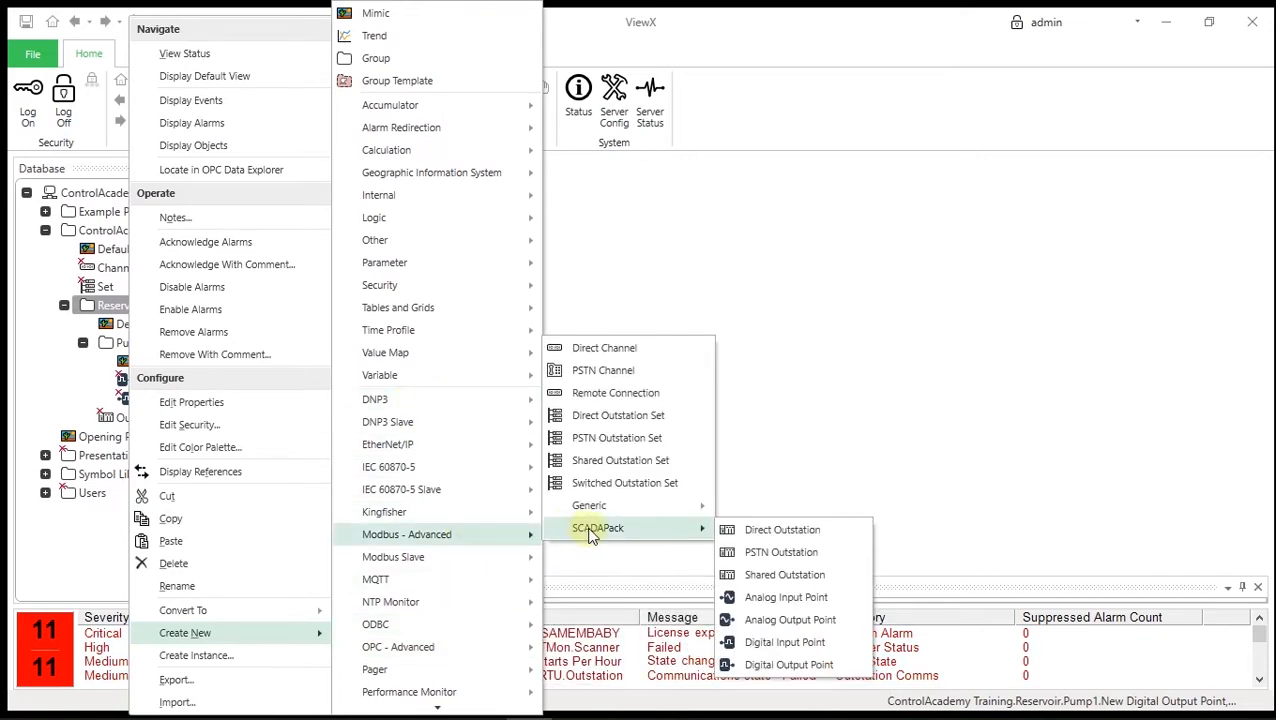
pyautogui.click(786, 597)
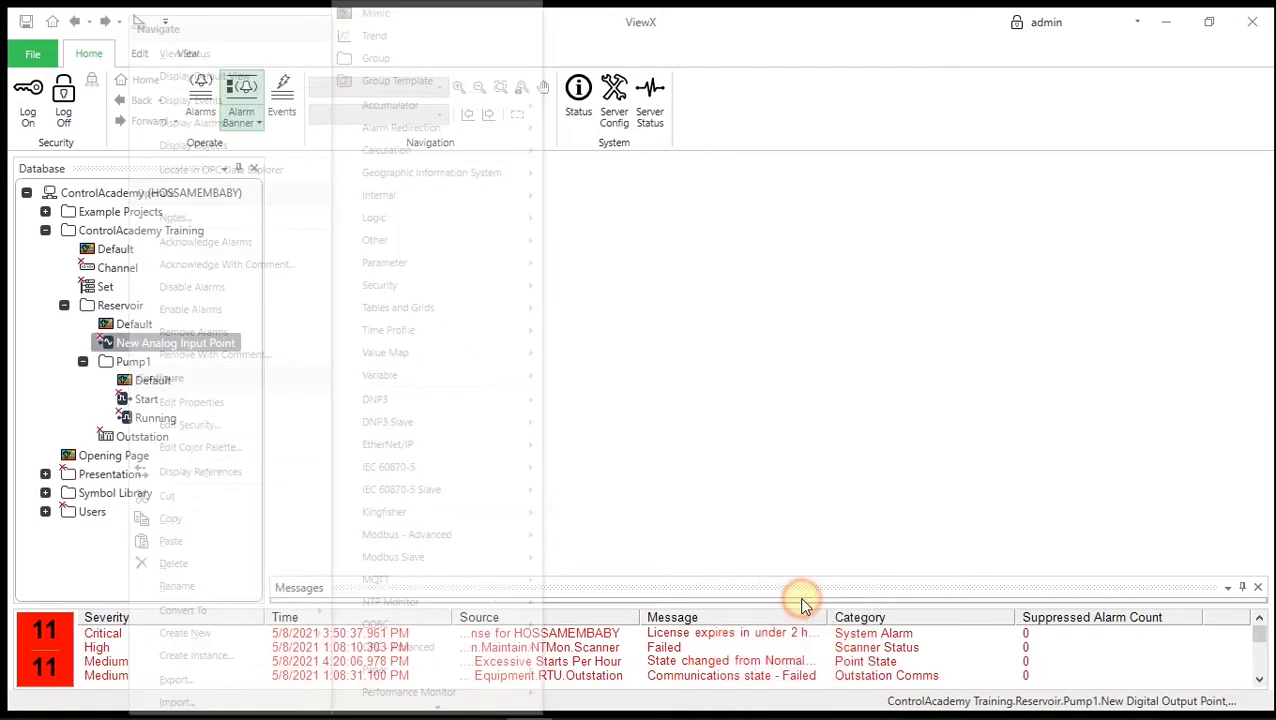
pyautogui.write('Level')
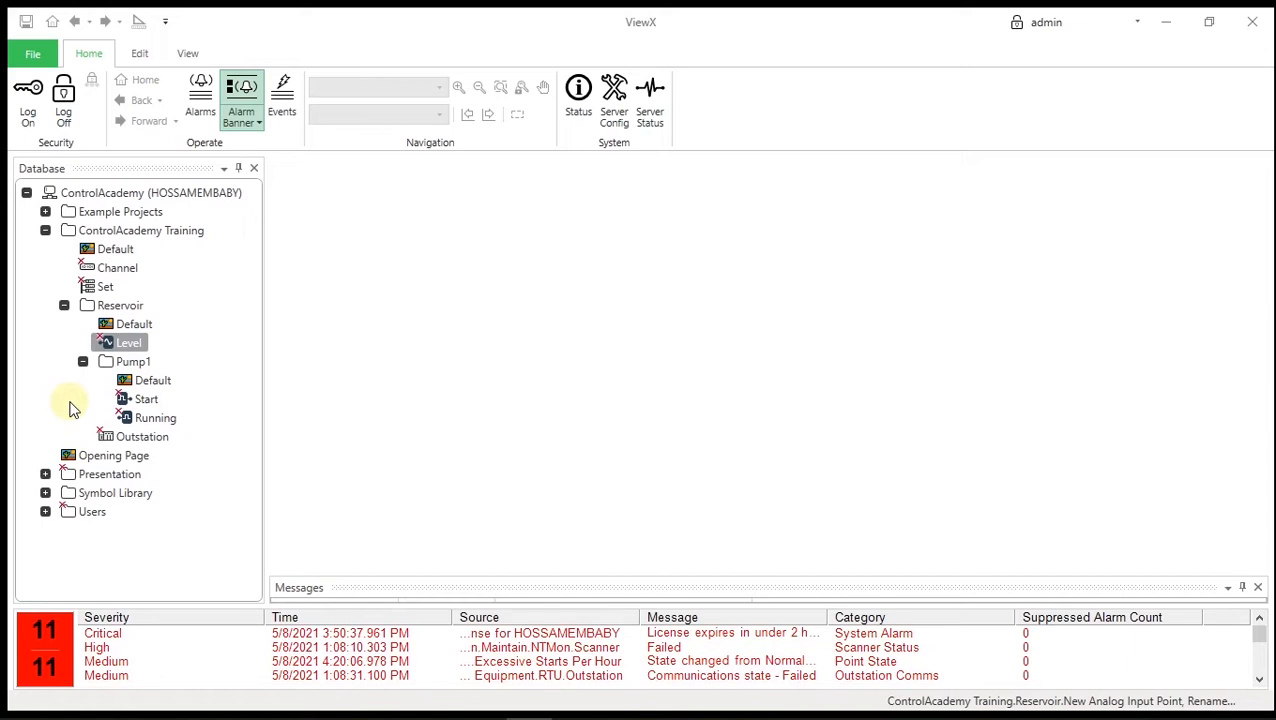
# - Edit the Channel's properties to put it in service, keeping the UTC time zone
pyautogui.rightClick(120, 269)
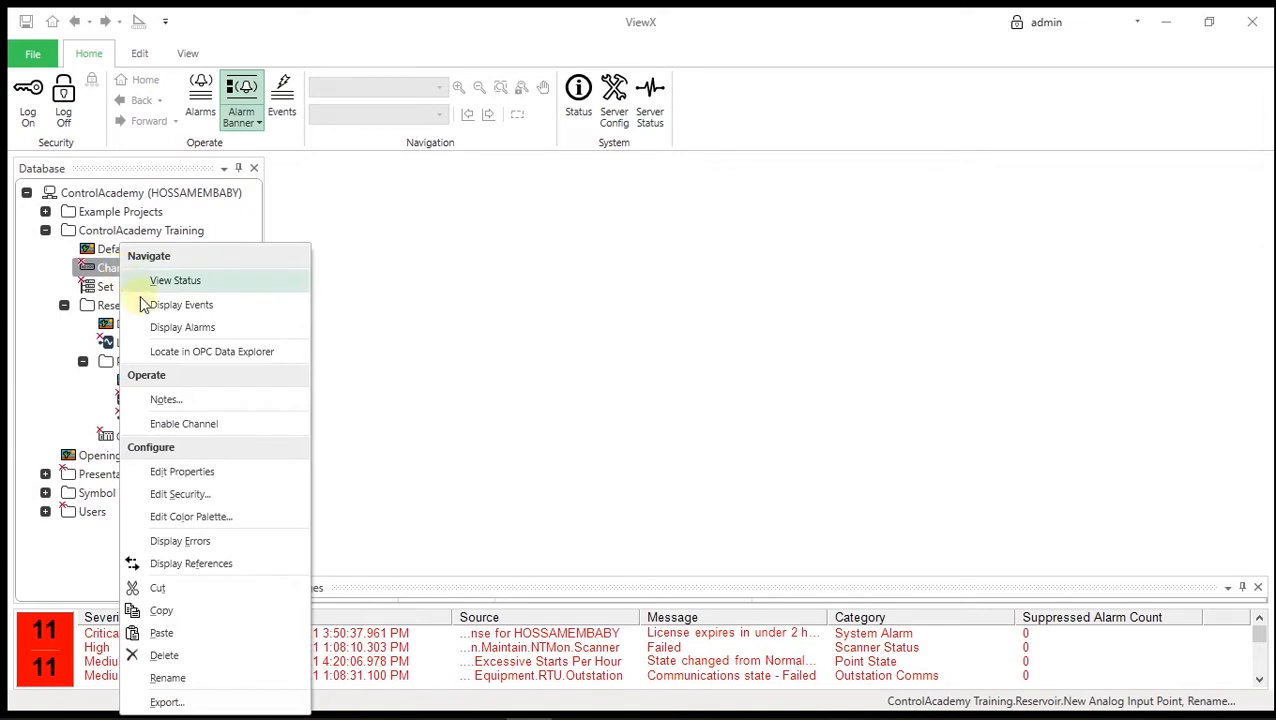
pyautogui.click(200, 474)
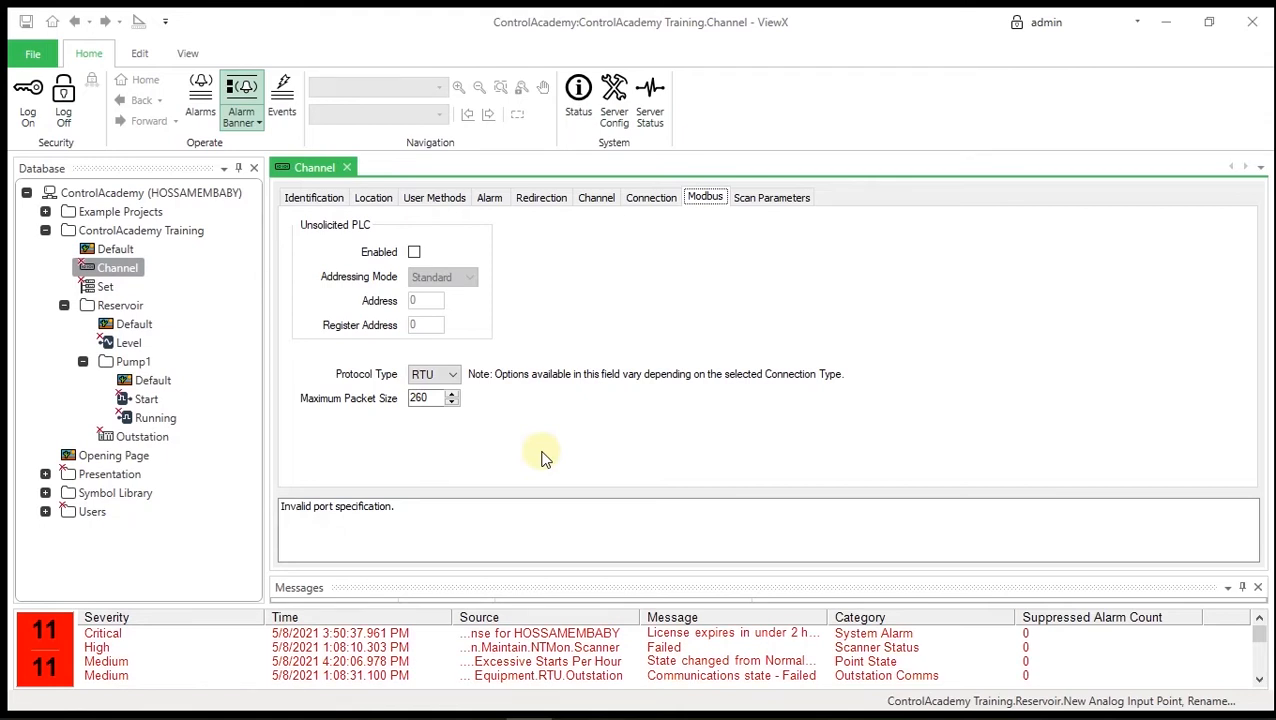
pyautogui.click(600, 203)
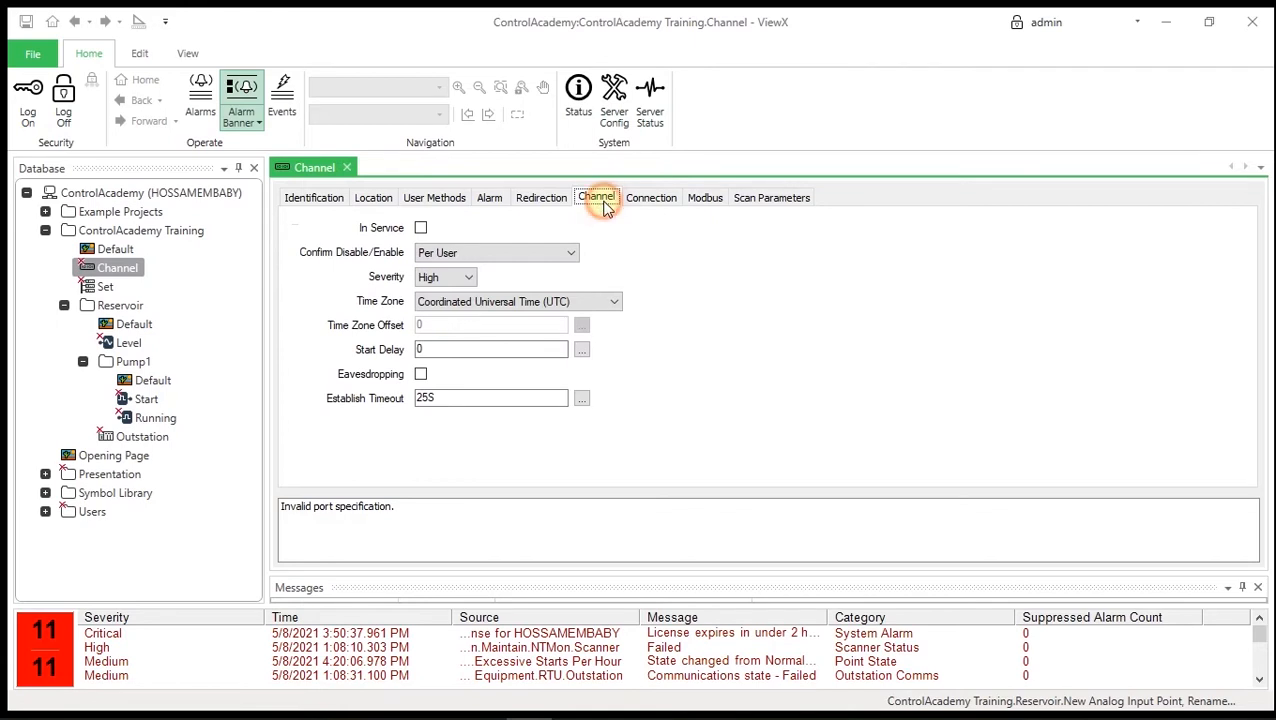
pyautogui.click(421, 228)
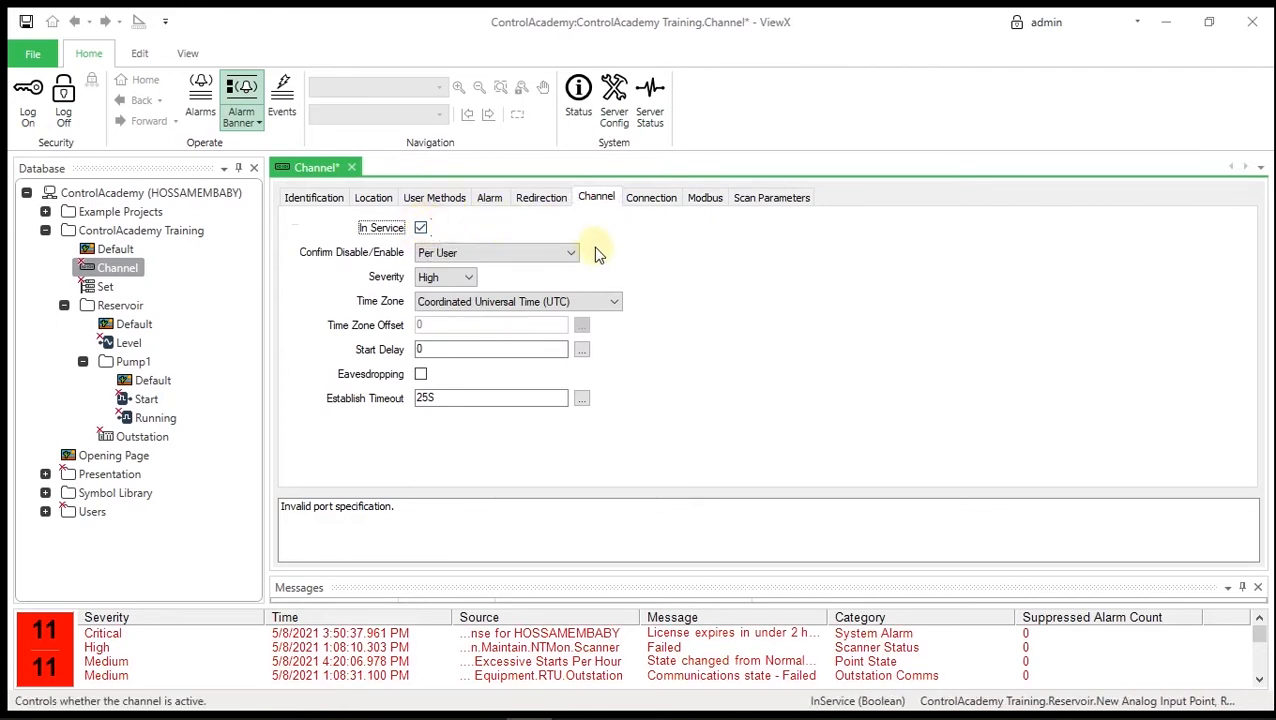
pyautogui.click(614, 301)
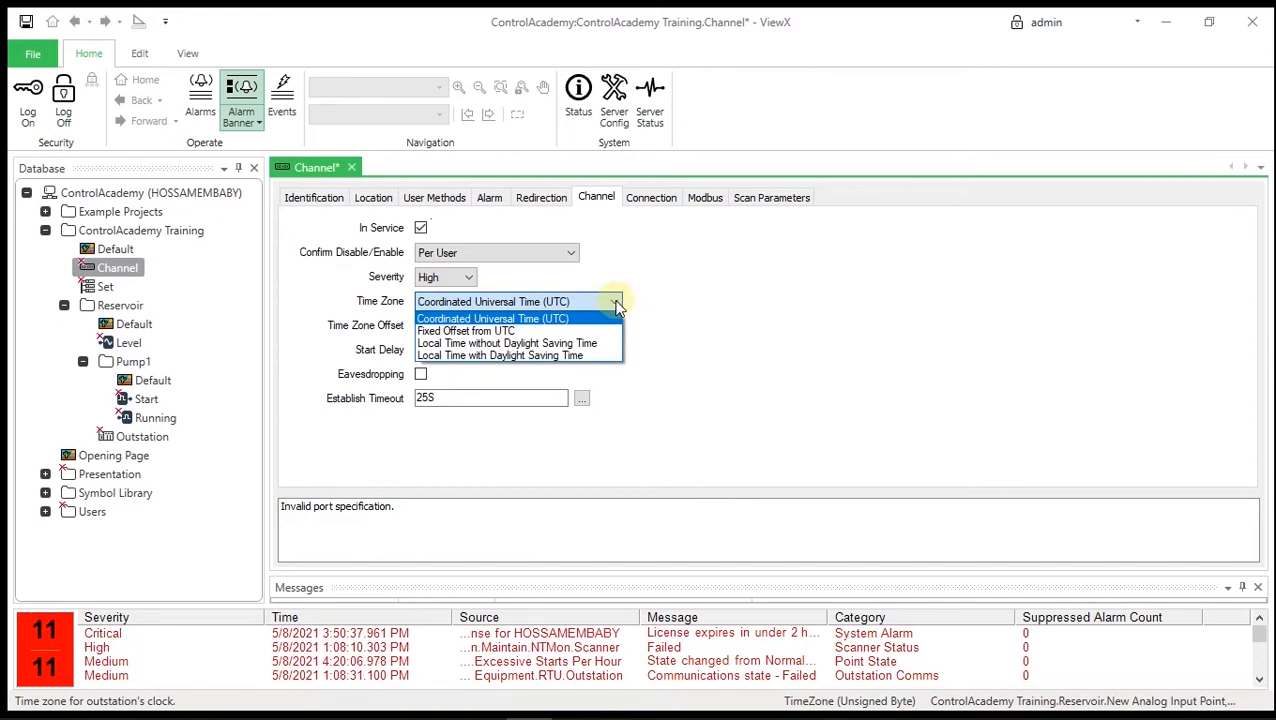
pyautogui.click(616, 304)
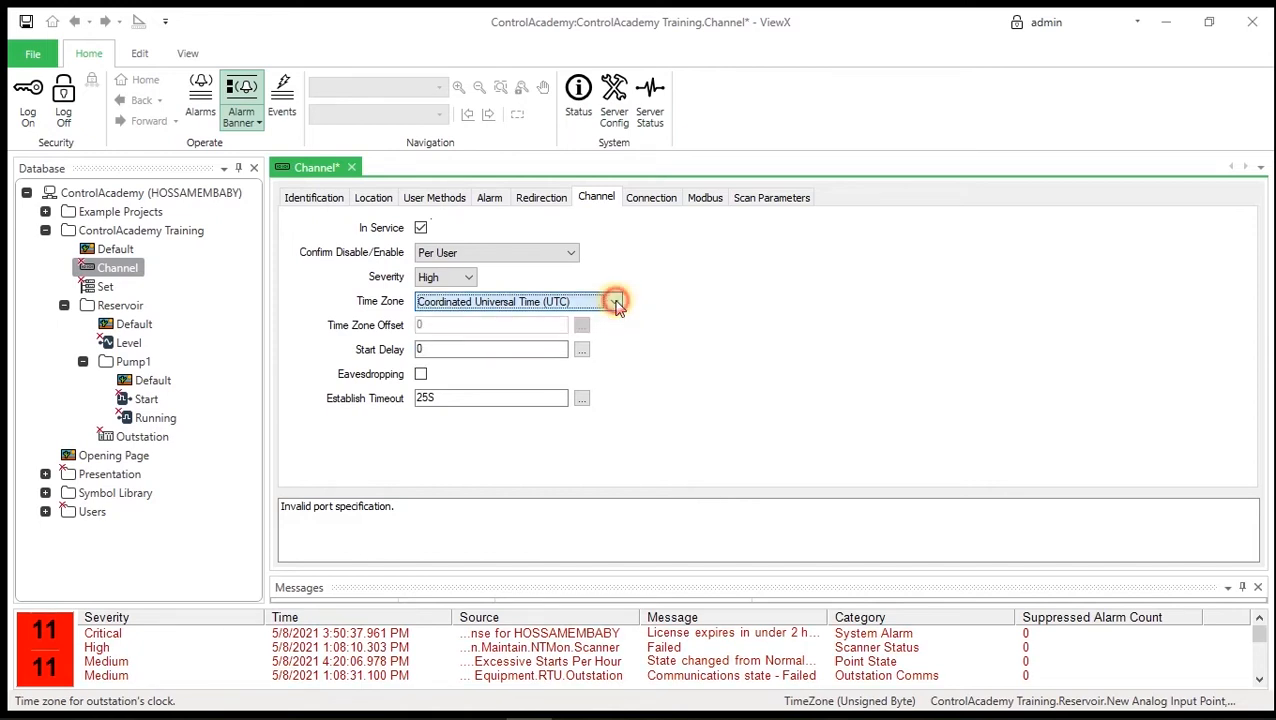
pyautogui.click(651, 202)
# - Set the Channel to Network connection, 10240000 line speed and Modbus TCP, then save
pyautogui.click(567, 229)
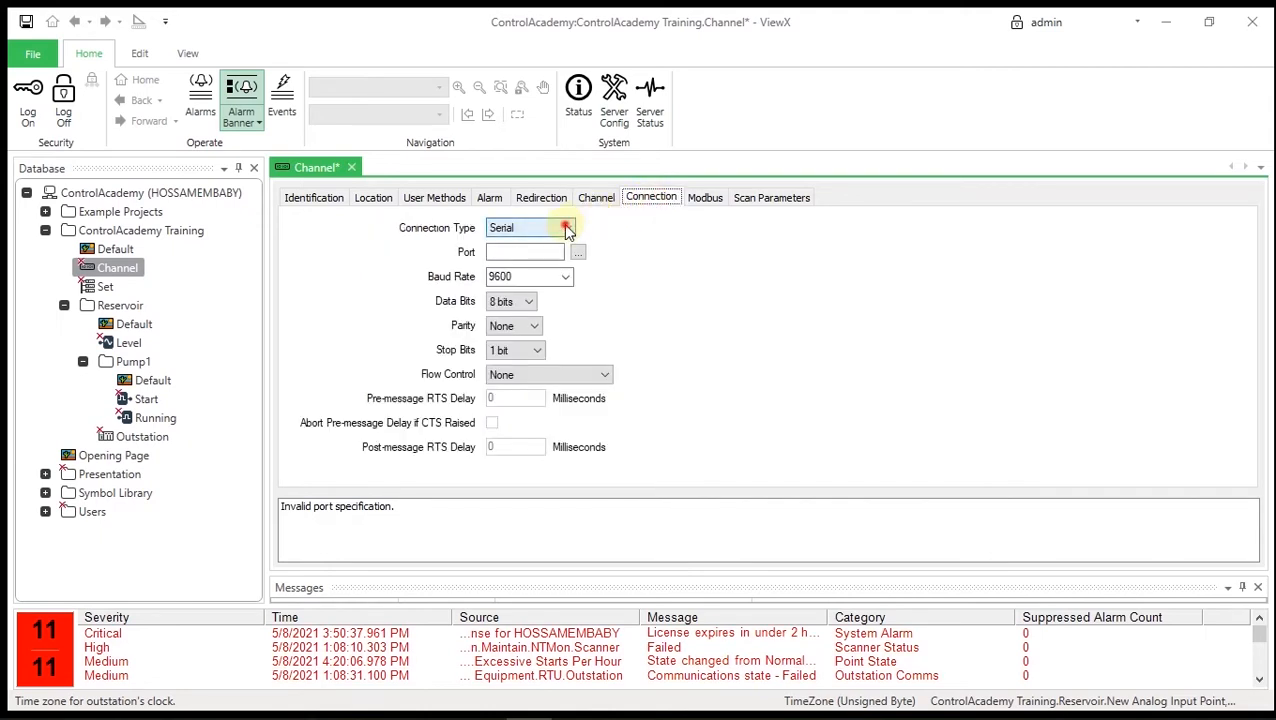
pyautogui.click(524, 281)
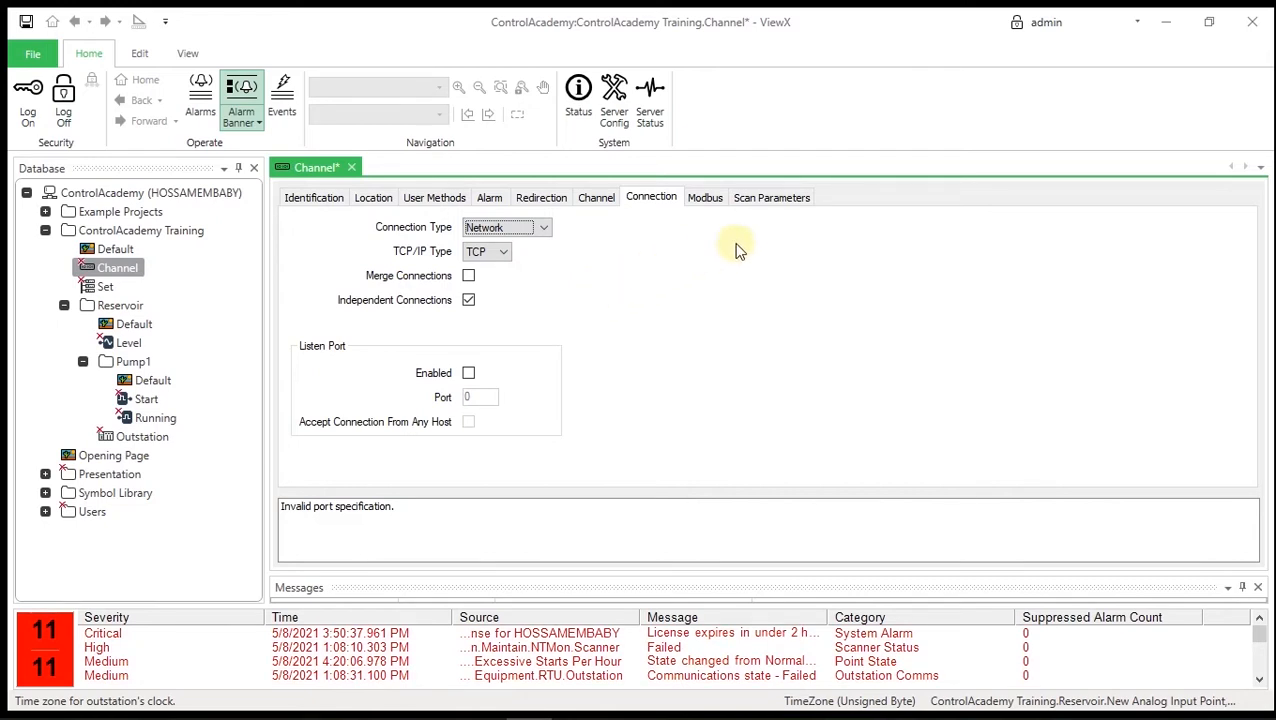
pyautogui.click(756, 200)
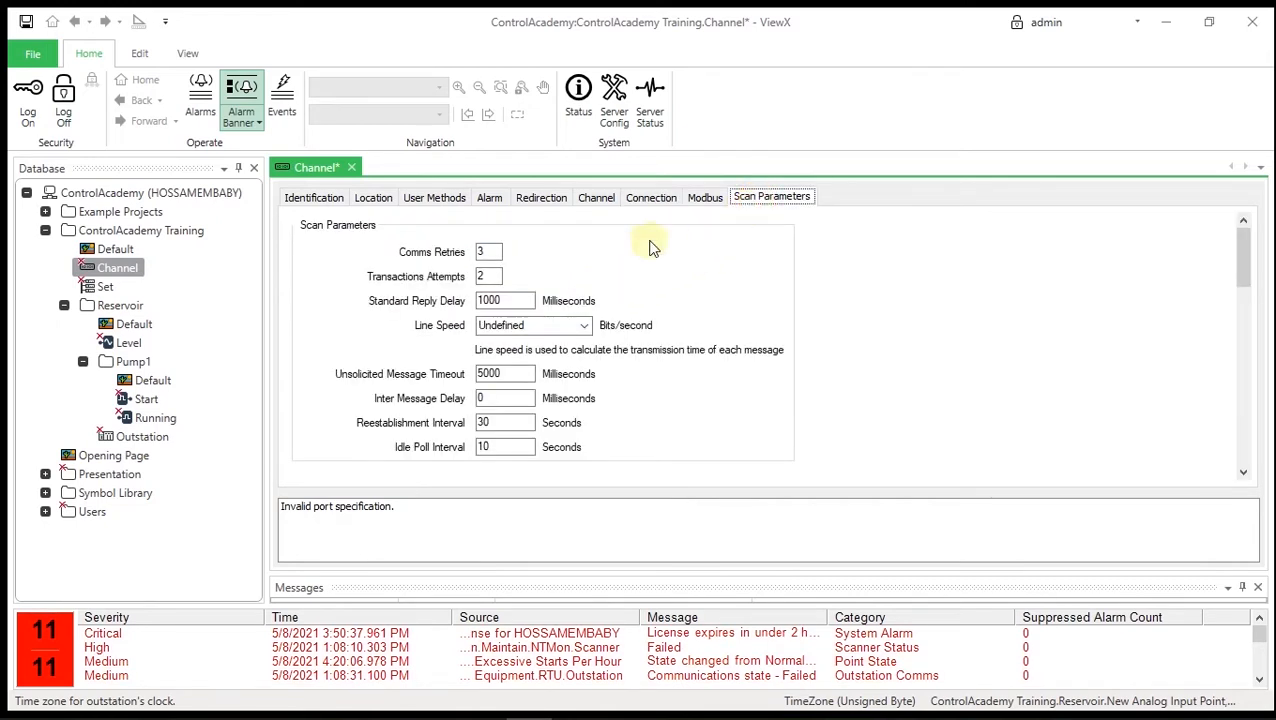
pyautogui.click(586, 326)
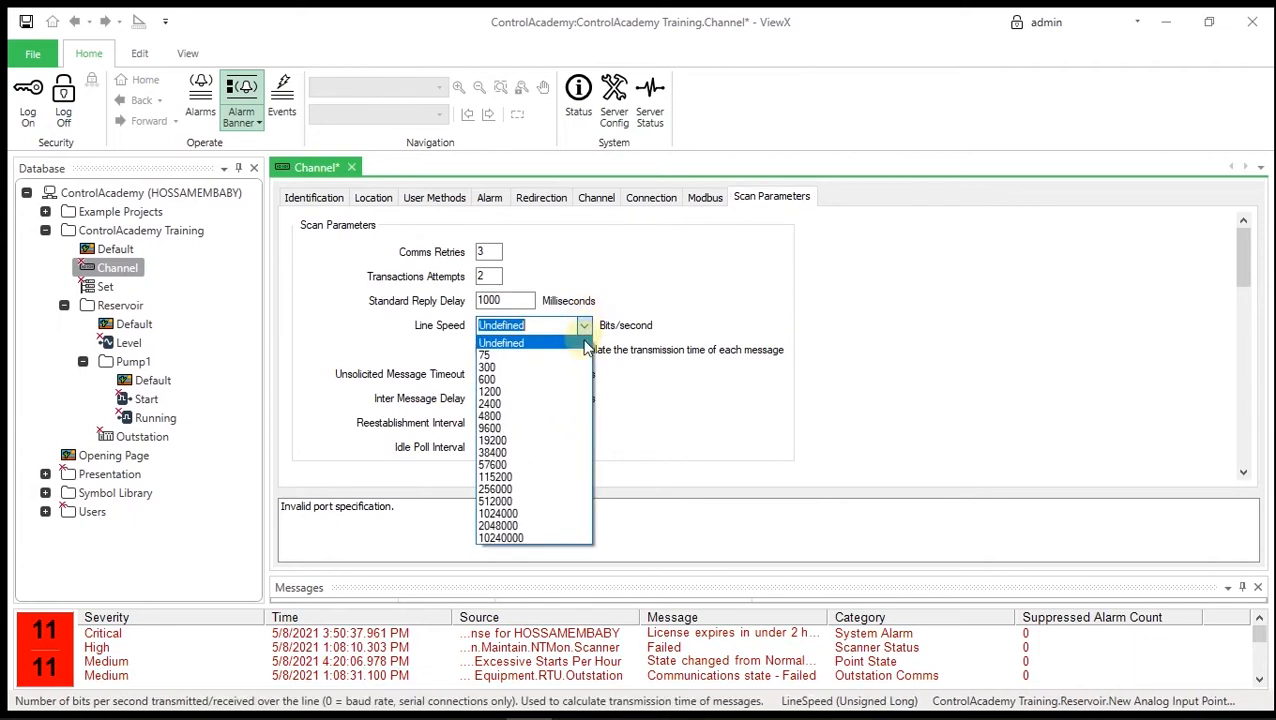
pyautogui.click(531, 540)
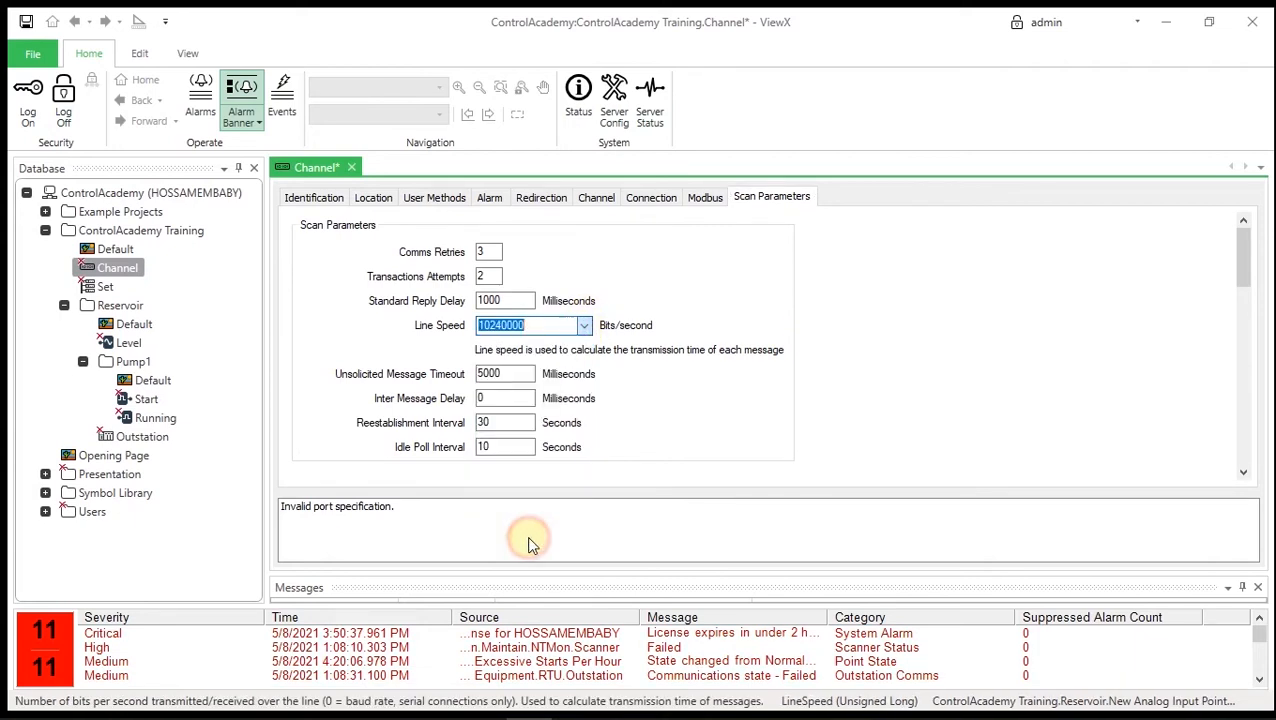
pyautogui.click(705, 198)
pyautogui.click(454, 374)
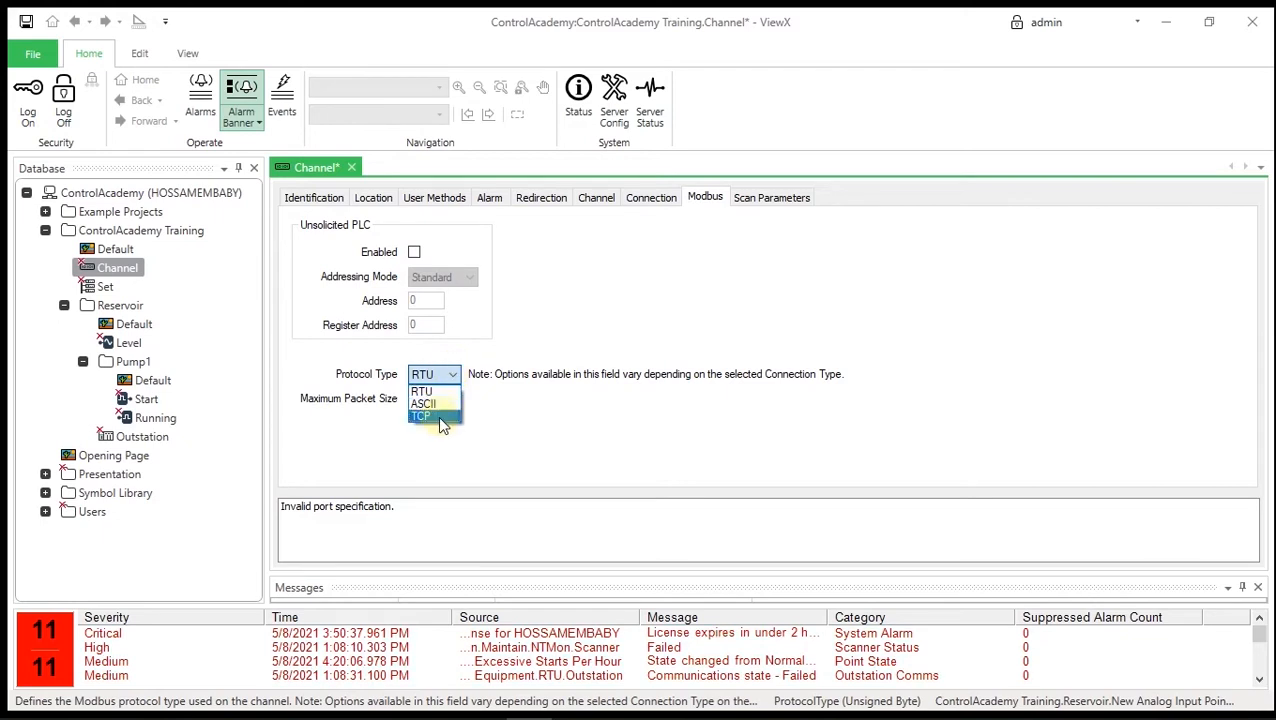
pyautogui.click(438, 416)
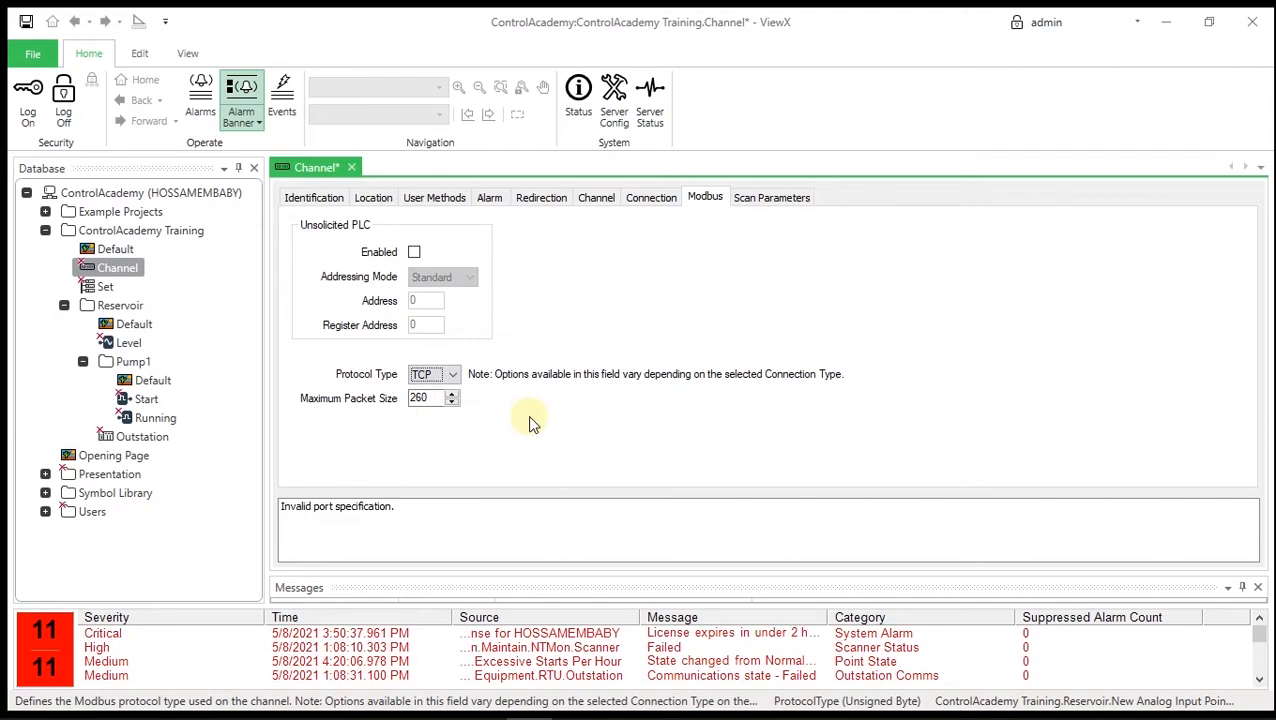
pyautogui.click(31, 27)
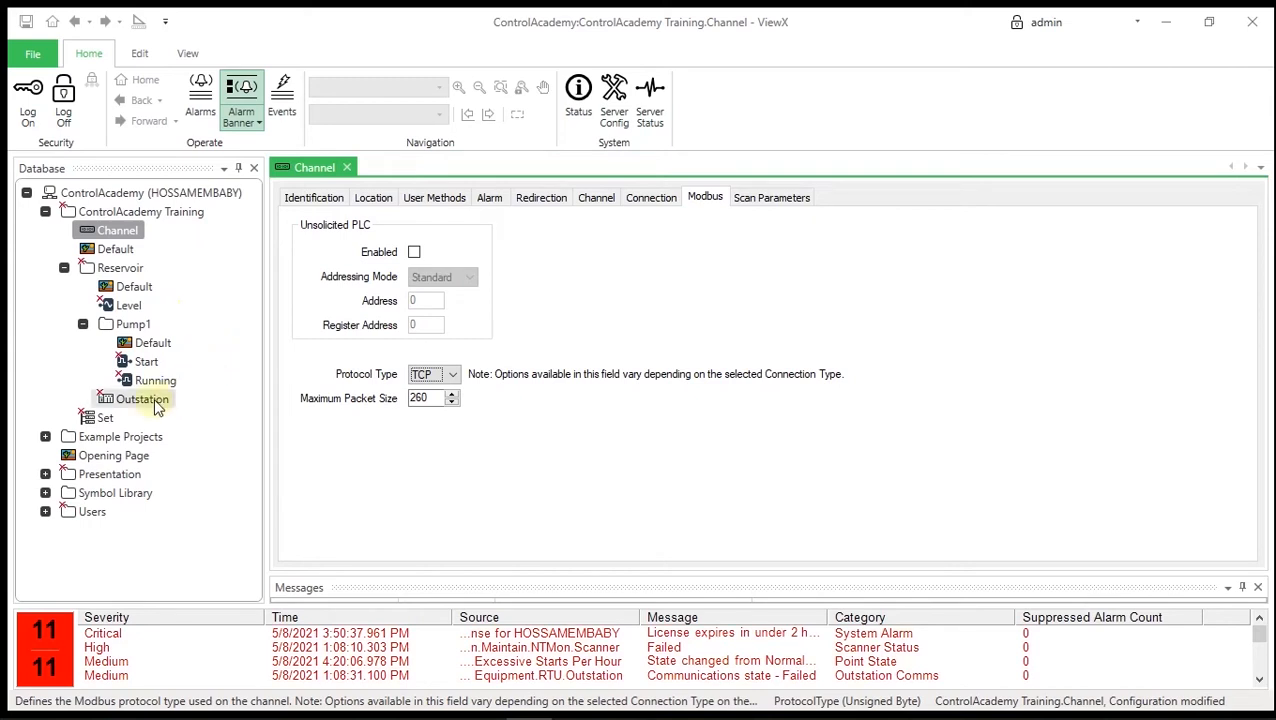
# - Put the Set in service with ControlAcademy Training.Channel as its channel, and save
pyautogui.click(101, 417)
pyautogui.rightClick(101, 417)
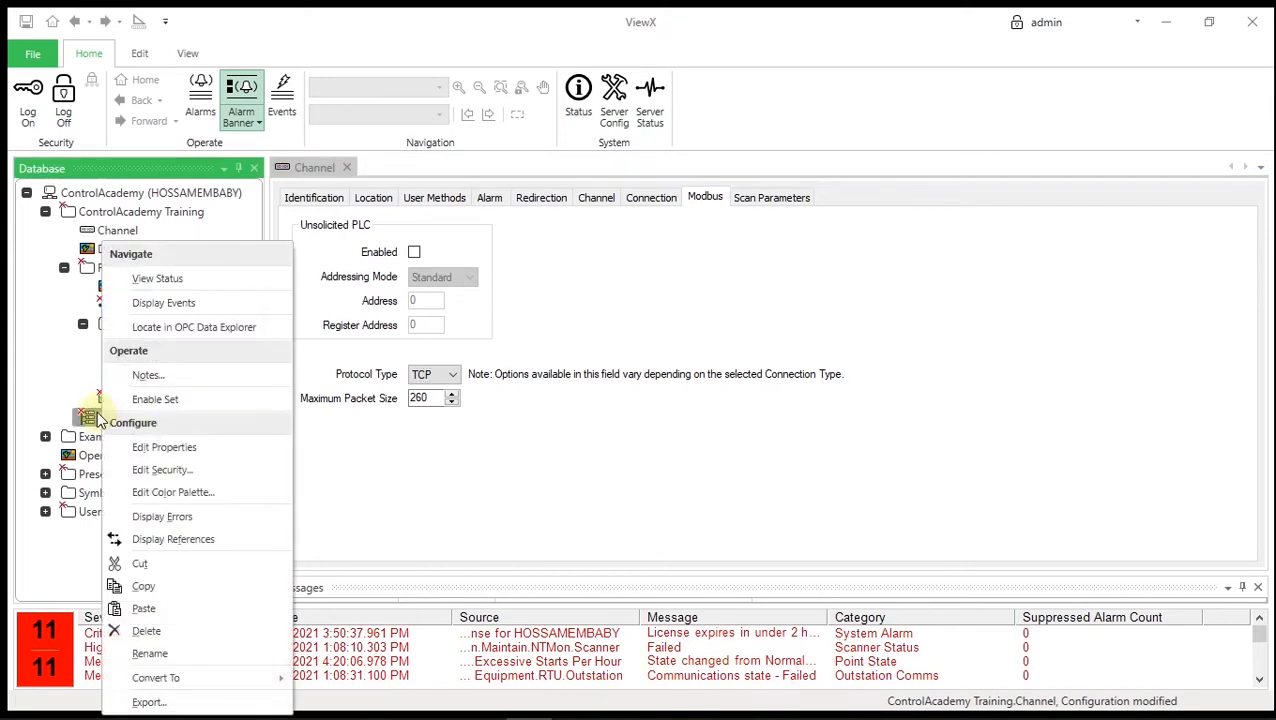
pyautogui.click(193, 453)
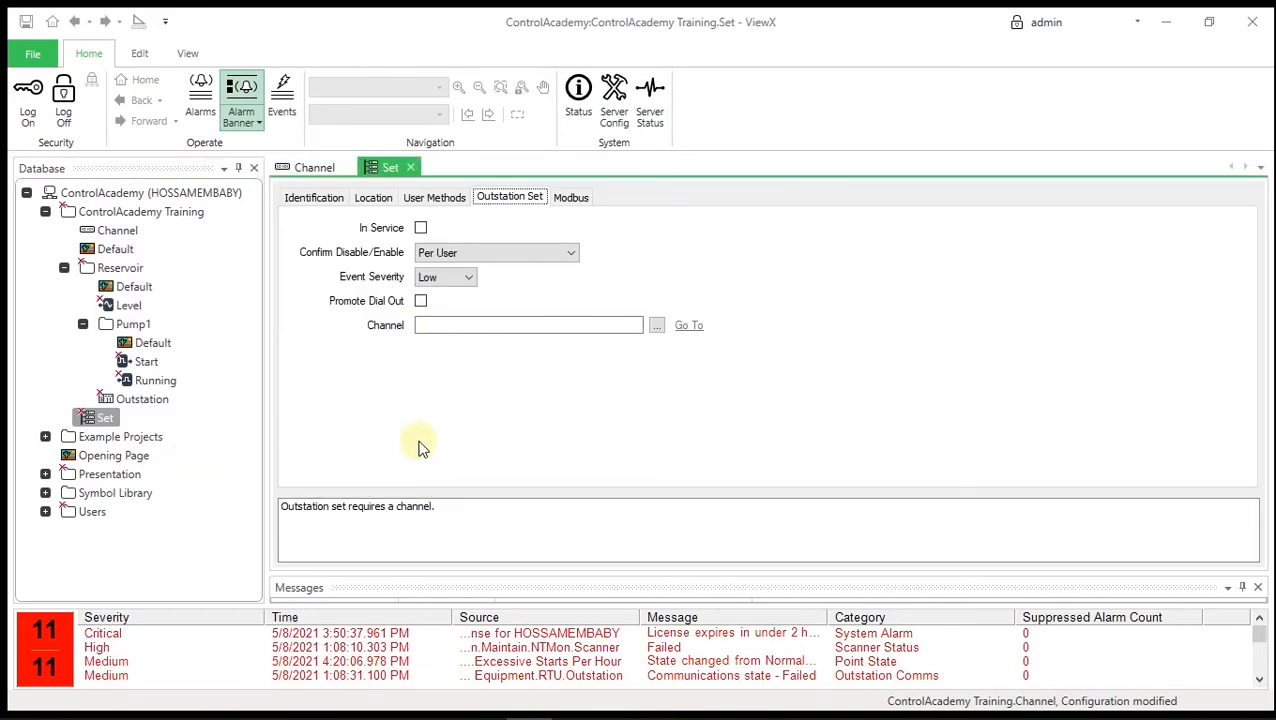
pyautogui.click(420, 229)
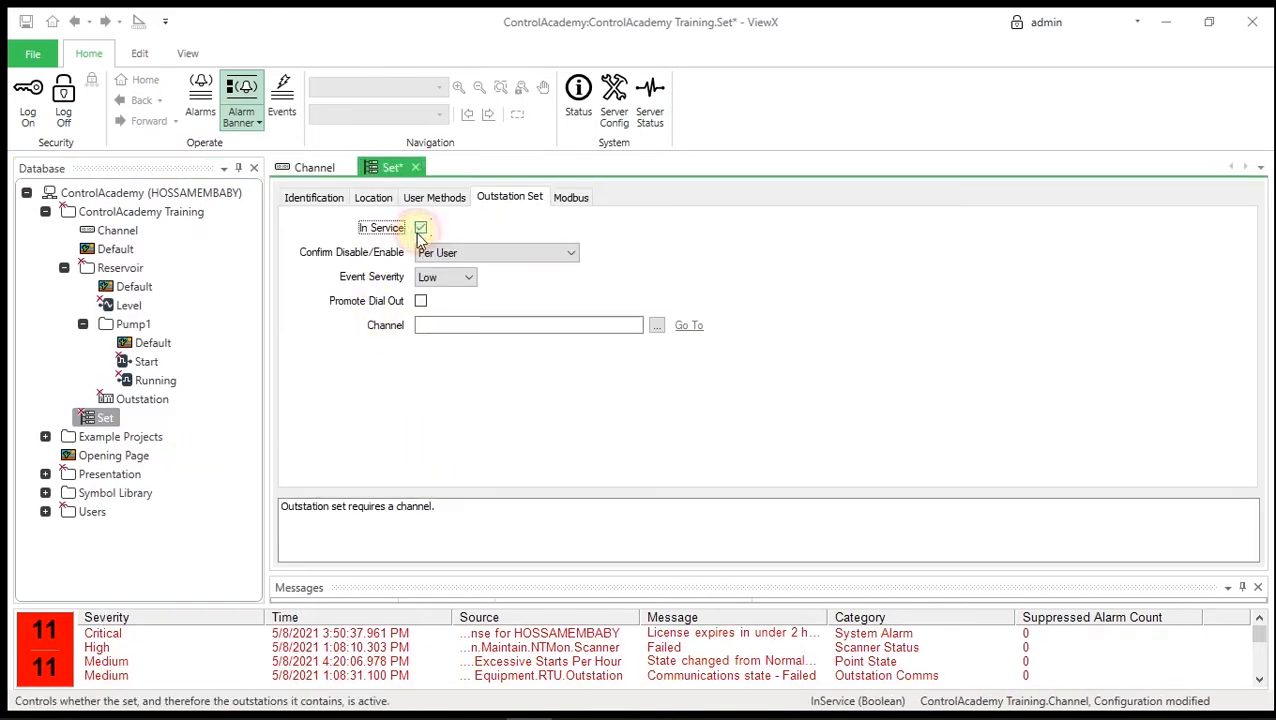
pyautogui.click(659, 326)
pyautogui.click(508, 181)
pyautogui.doubleClick(556, 199)
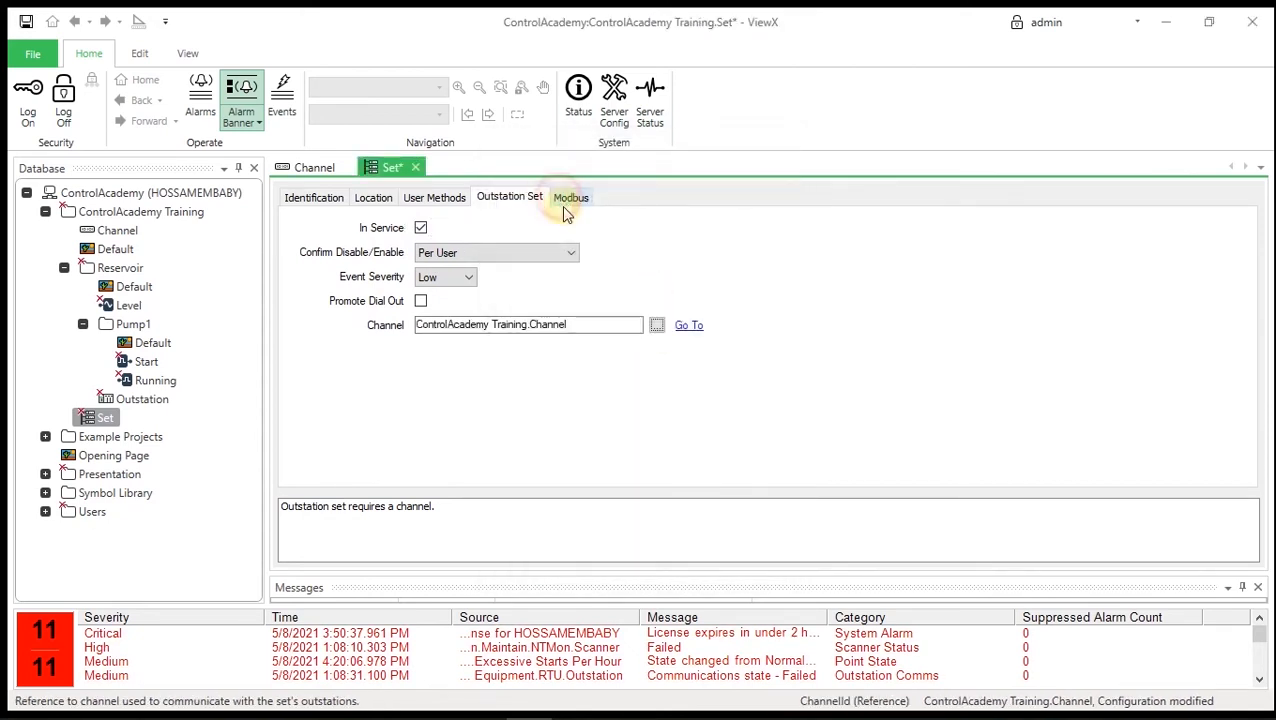
pyautogui.click(677, 280)
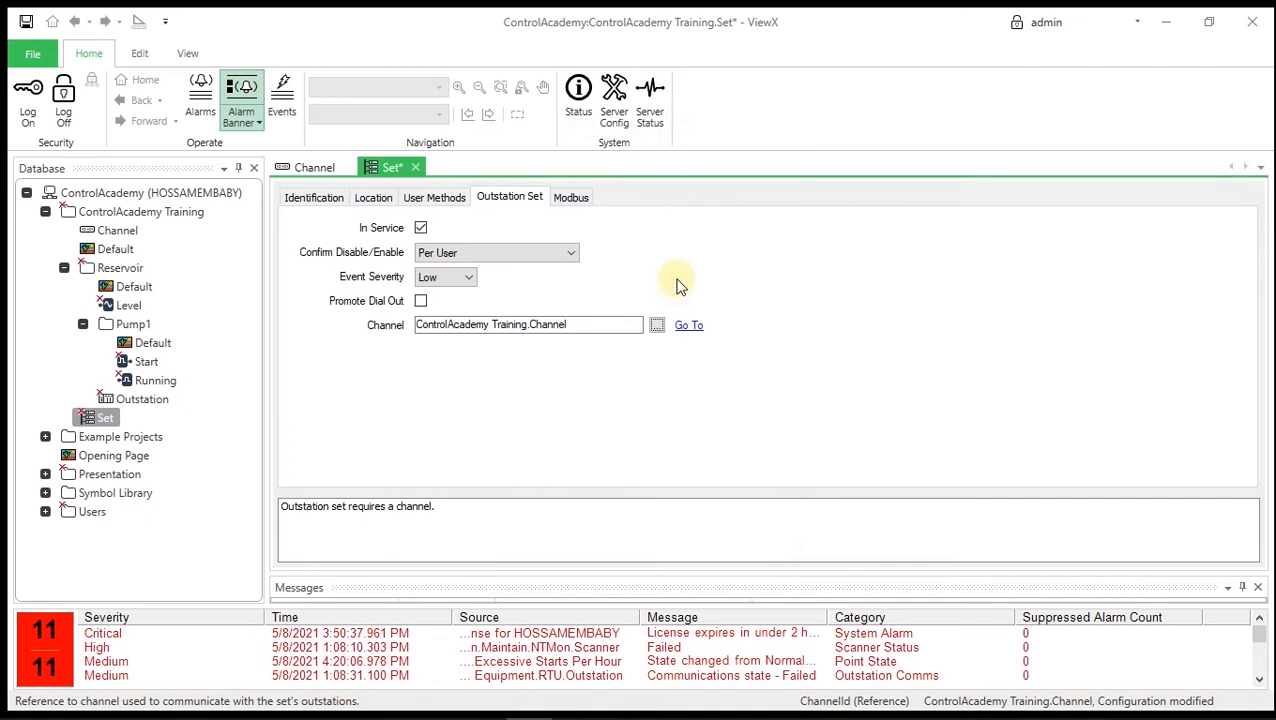
pyautogui.click(27, 30)
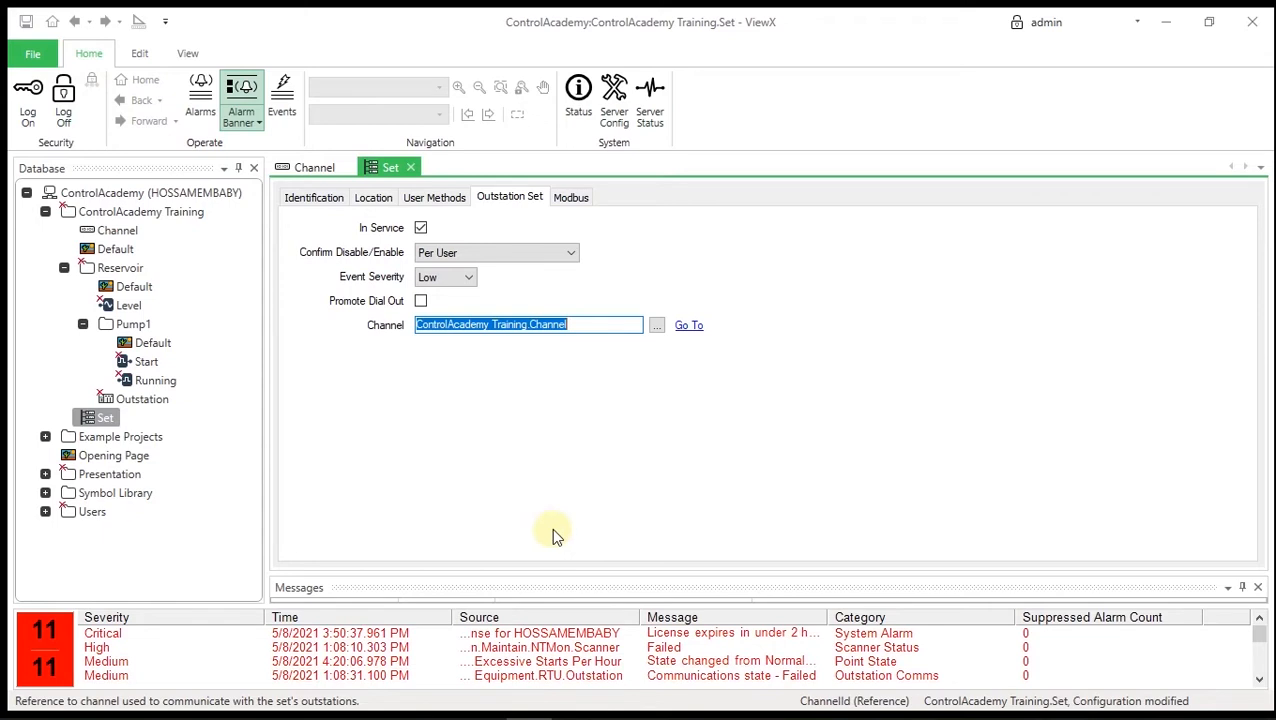
# - Put the Outstation in service and assign ControlAcademy Training.Set as its outstation set
pyautogui.rightClick(148, 400)
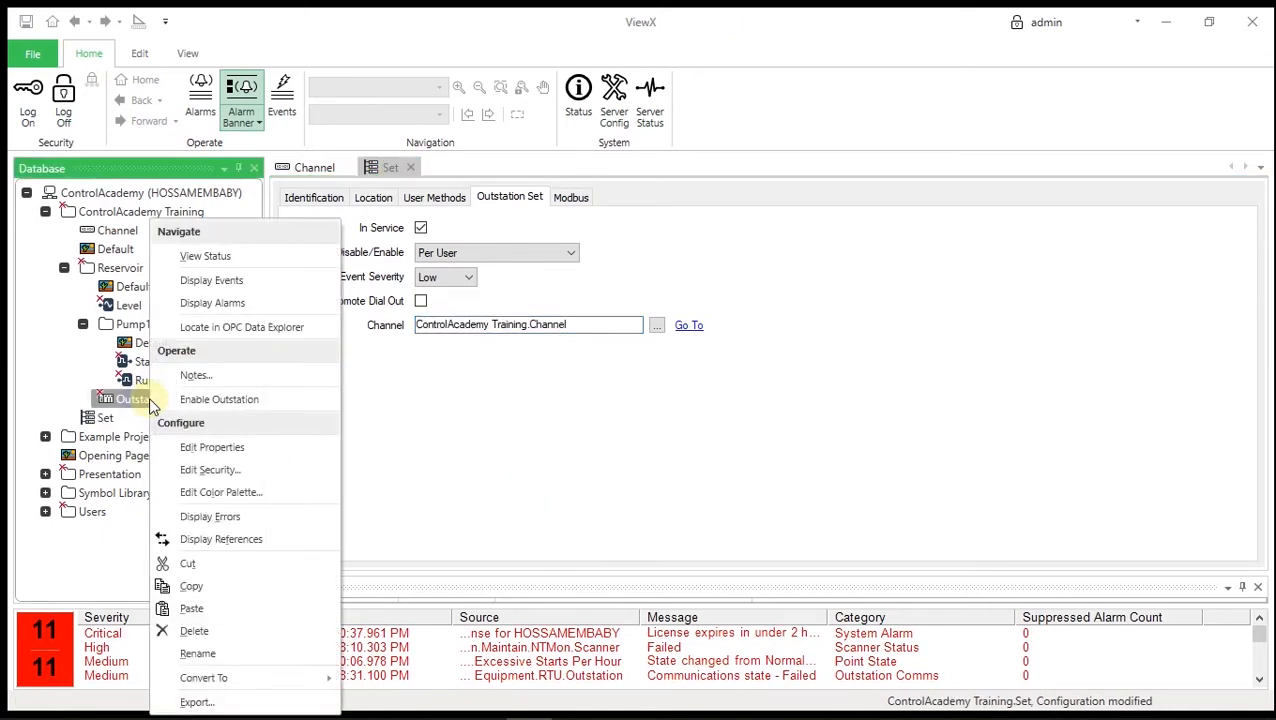
pyautogui.click(238, 449)
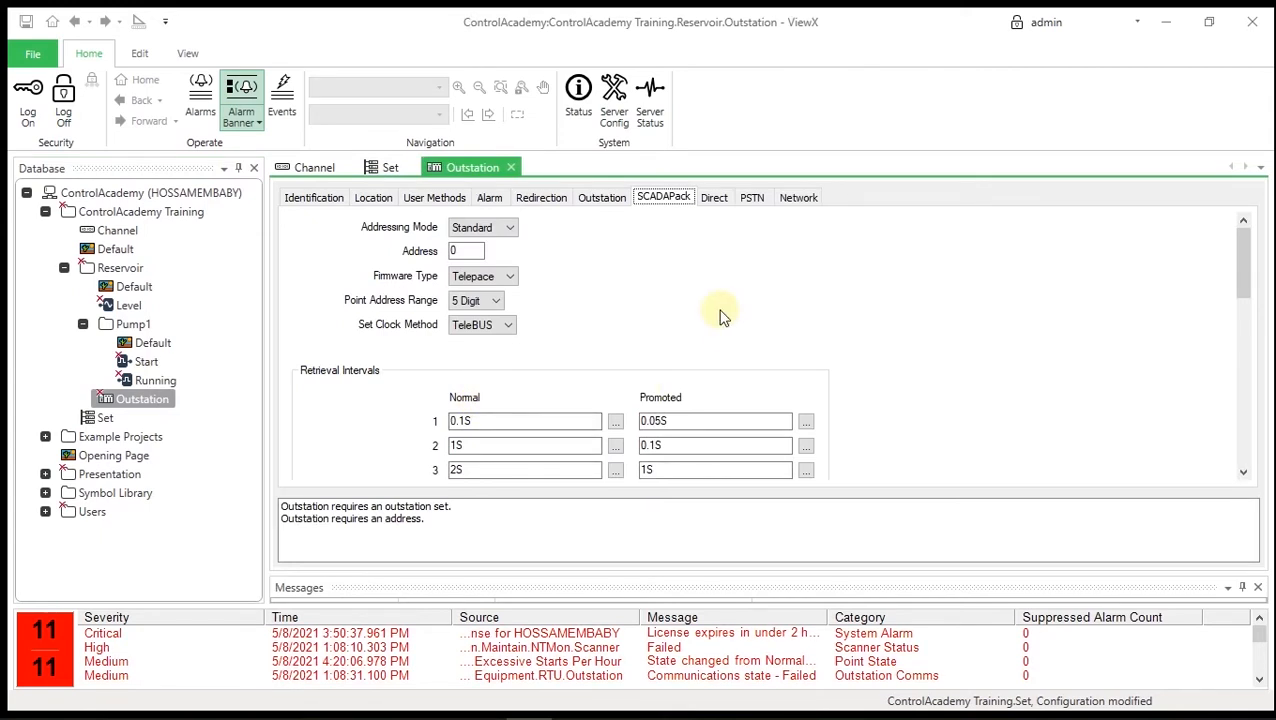
pyautogui.click(614, 198)
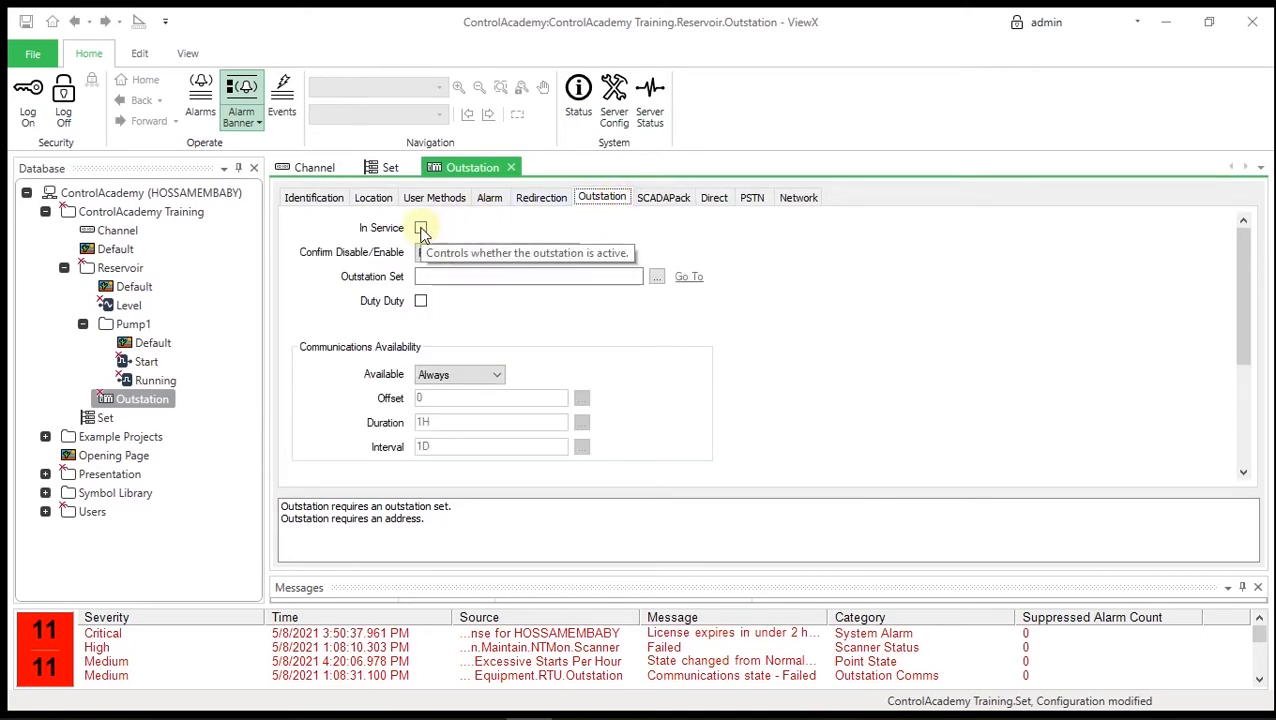
pyautogui.click(421, 229)
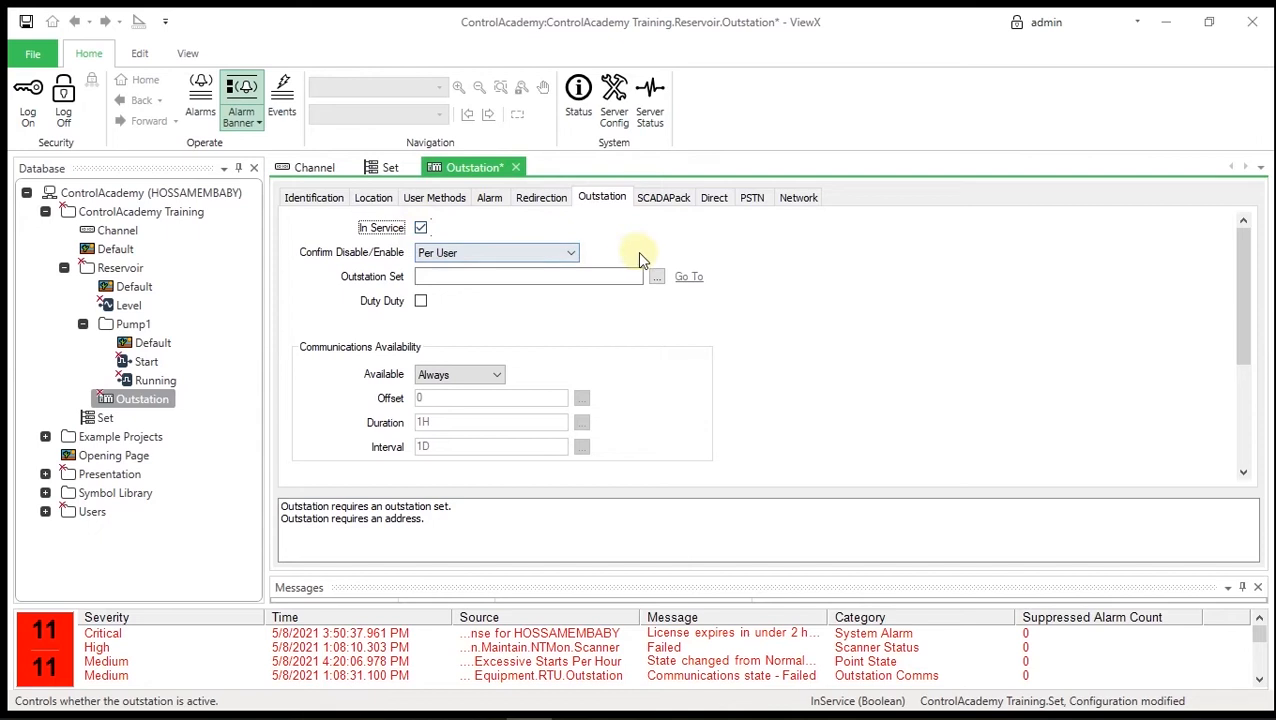
pyautogui.click(657, 275)
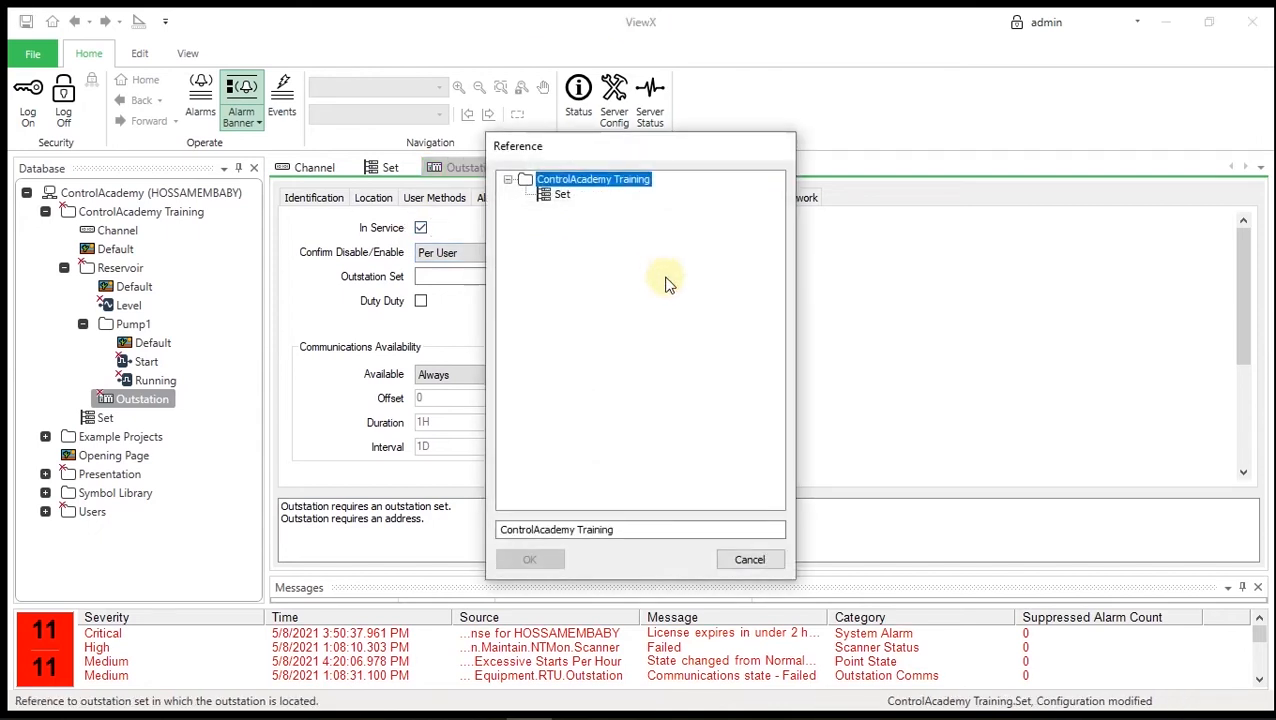
pyautogui.click(561, 195)
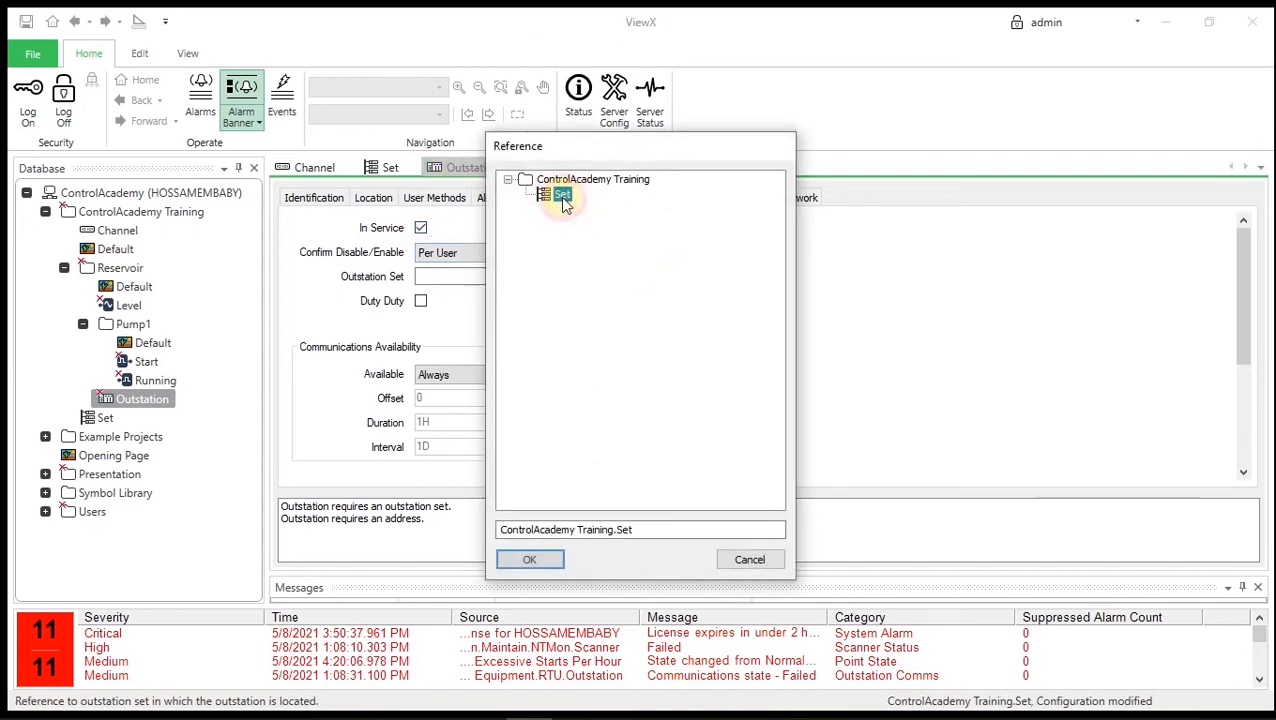
pyautogui.click(530, 560)
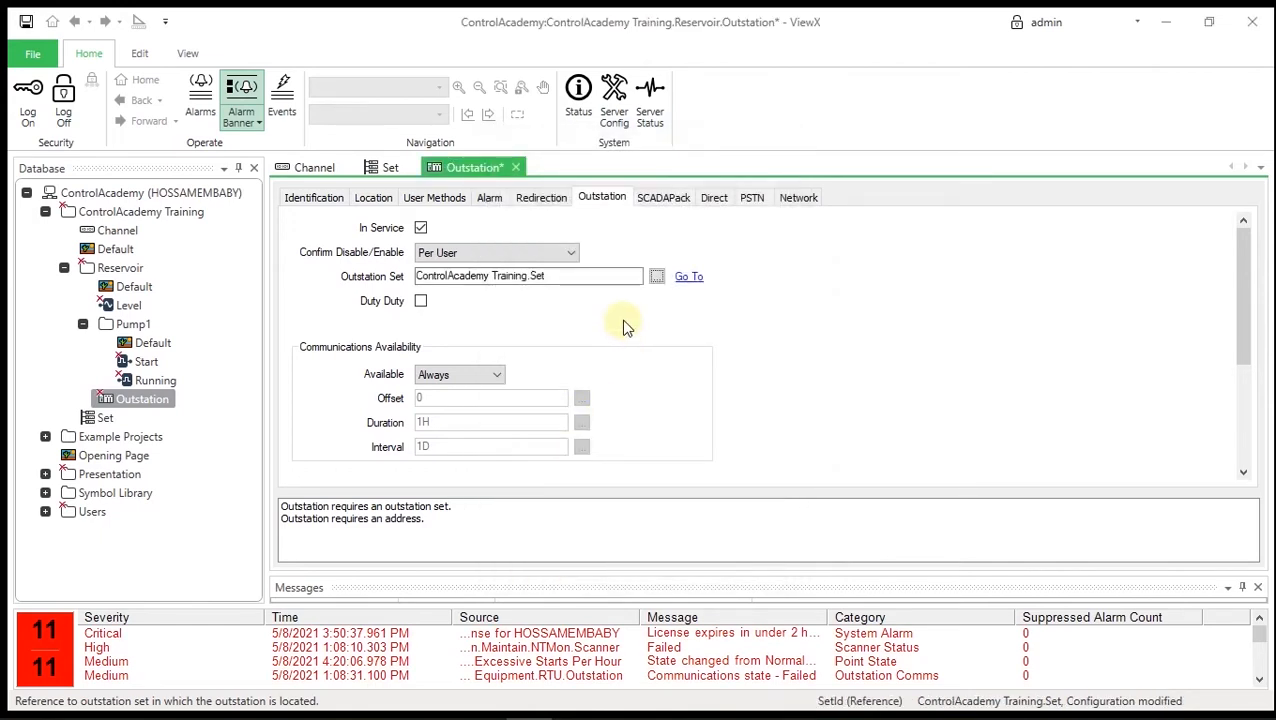
# - Give the Outstation address 2 and a Single Network link to 192.168.1.30, port 502
pyautogui.click(663, 199)
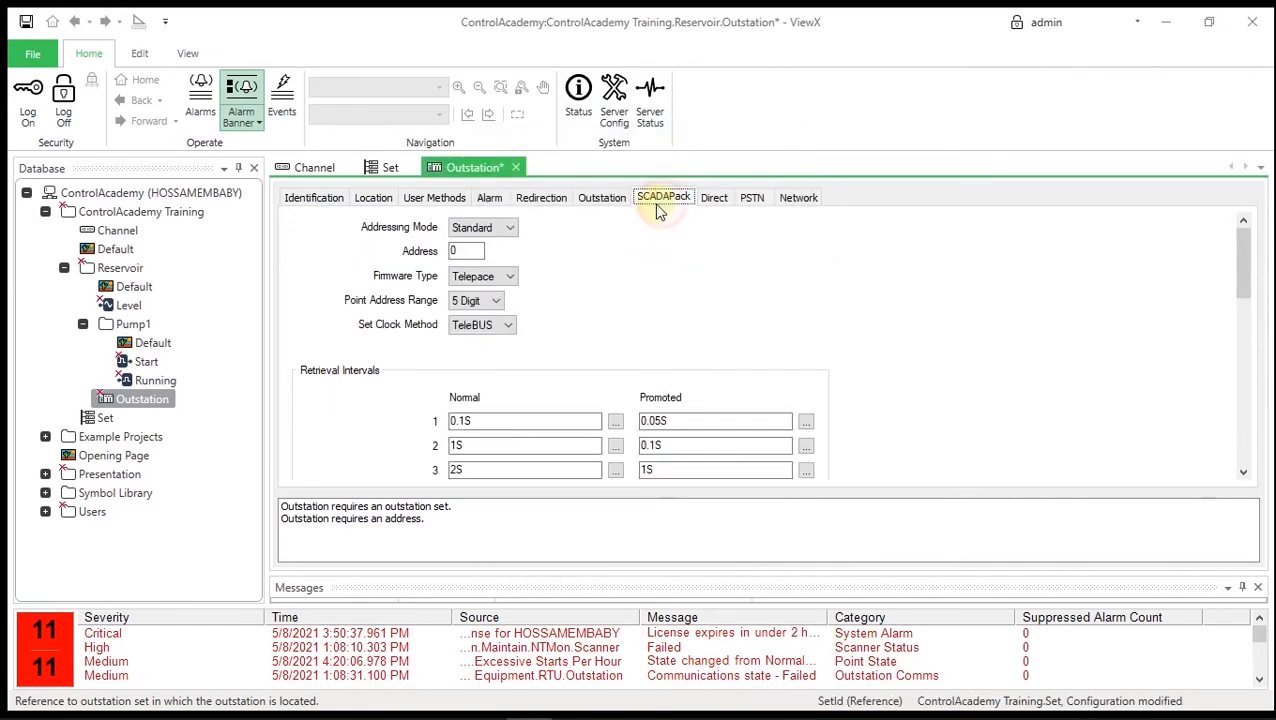
pyautogui.click(460, 251)
pyautogui.doubleClick(448, 251)
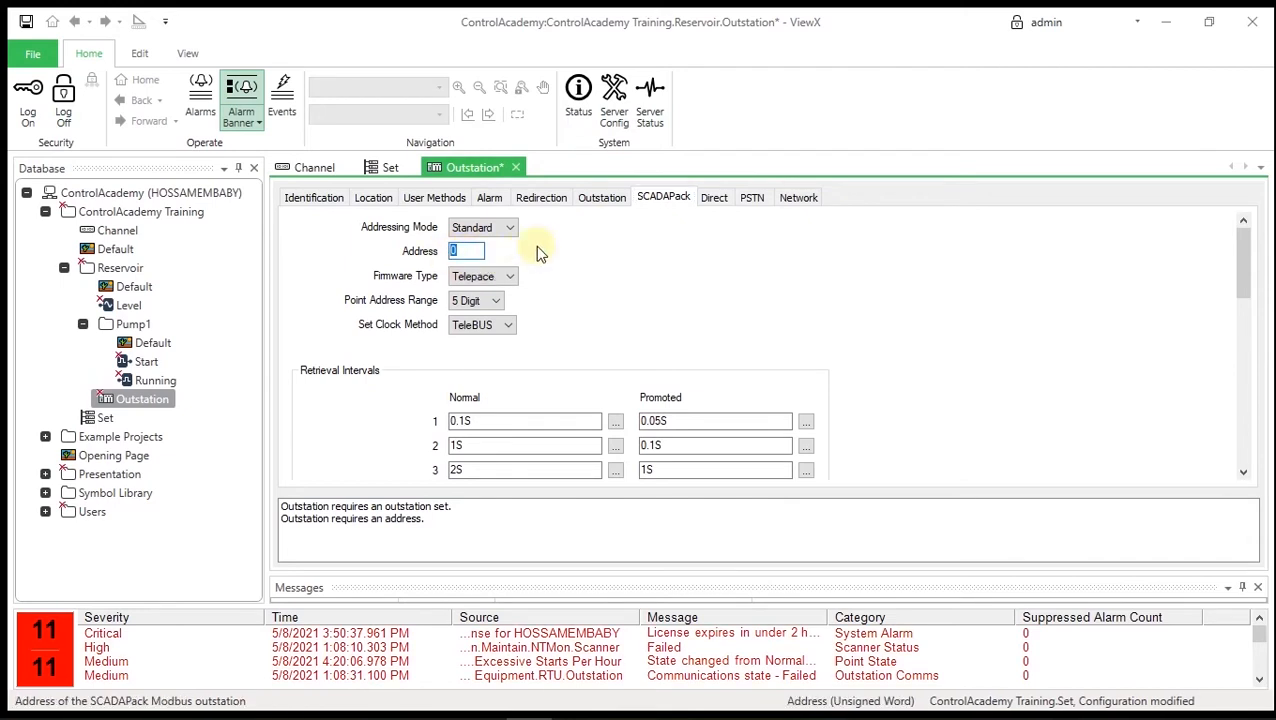
pyautogui.write('2')
pyautogui.click(795, 199)
pyautogui.click(429, 232)
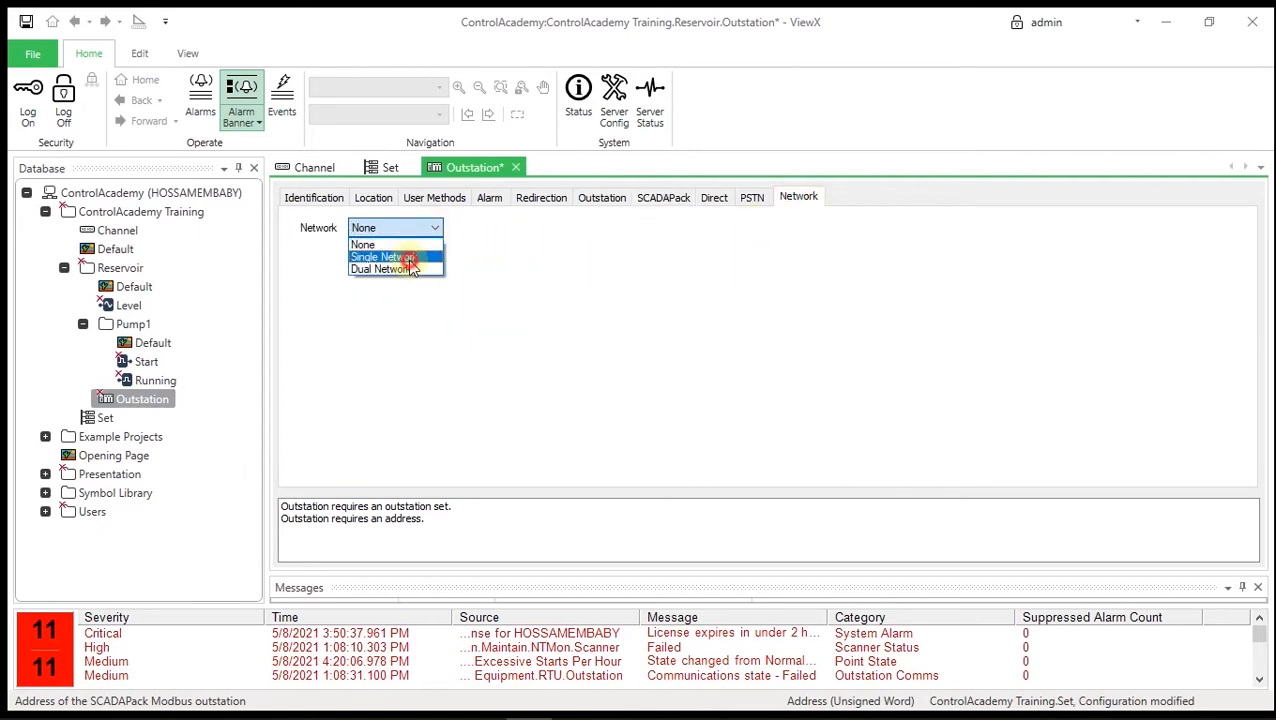
pyautogui.click(407, 256)
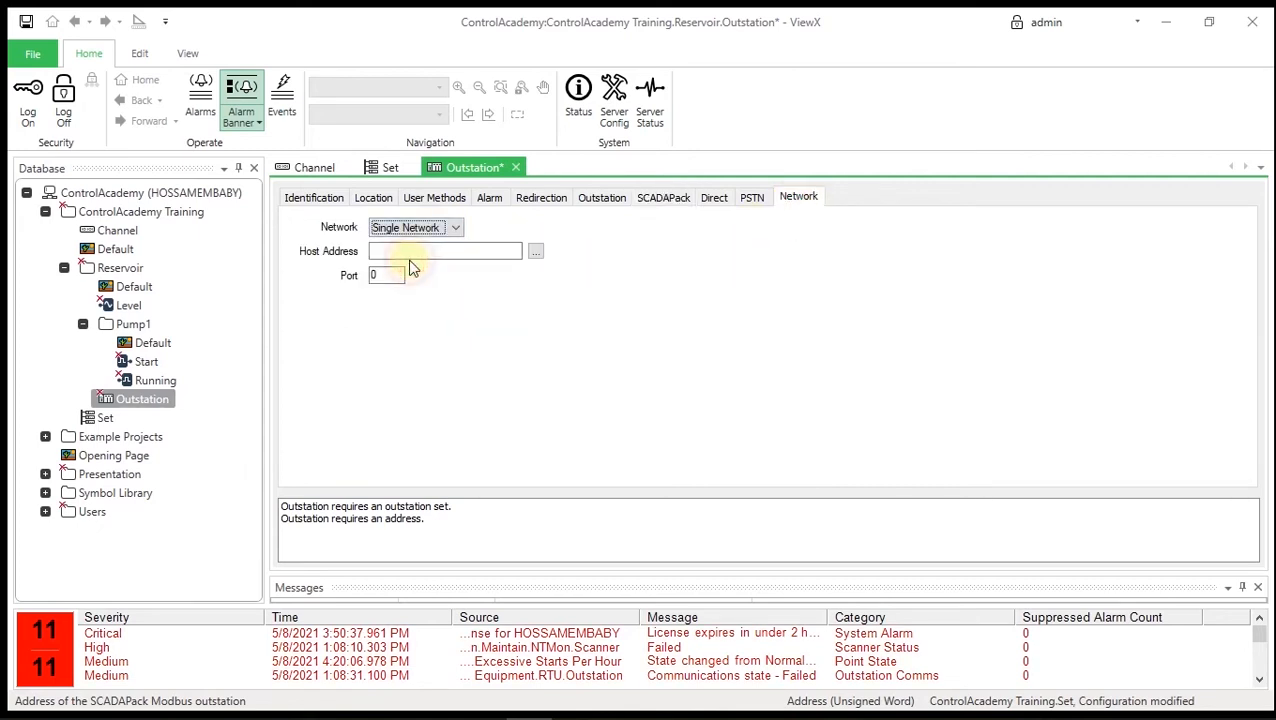
pyautogui.click(504, 254)
pyautogui.write('192.168.1.30')
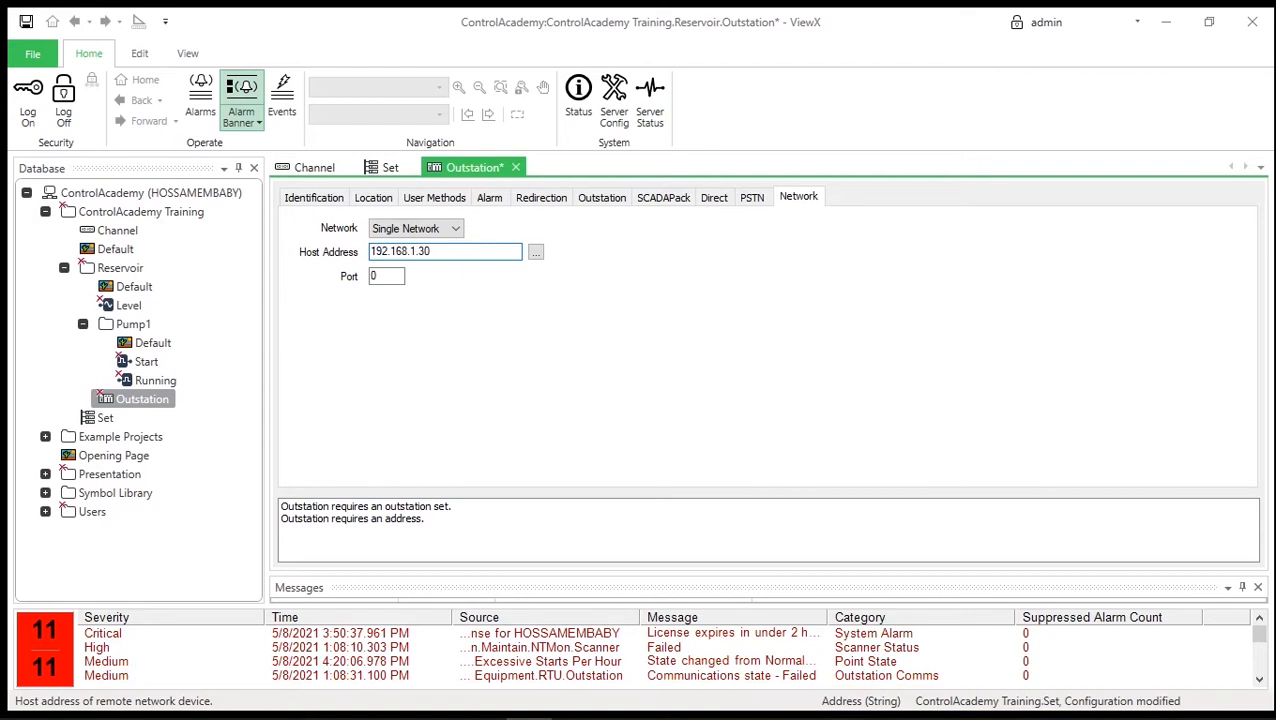
pyautogui.click(370, 280)
pyautogui.write('502')
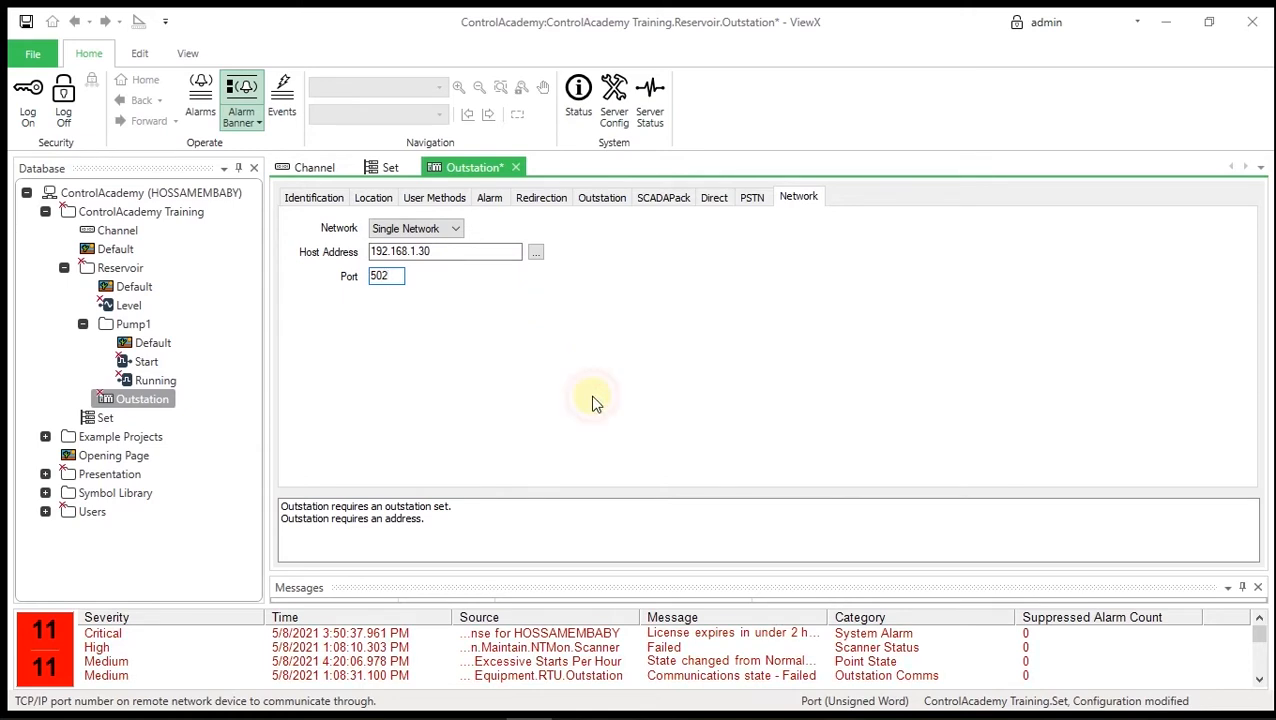
# - Save the database and close the Outstation and Set editors
pyautogui.click(27, 22)
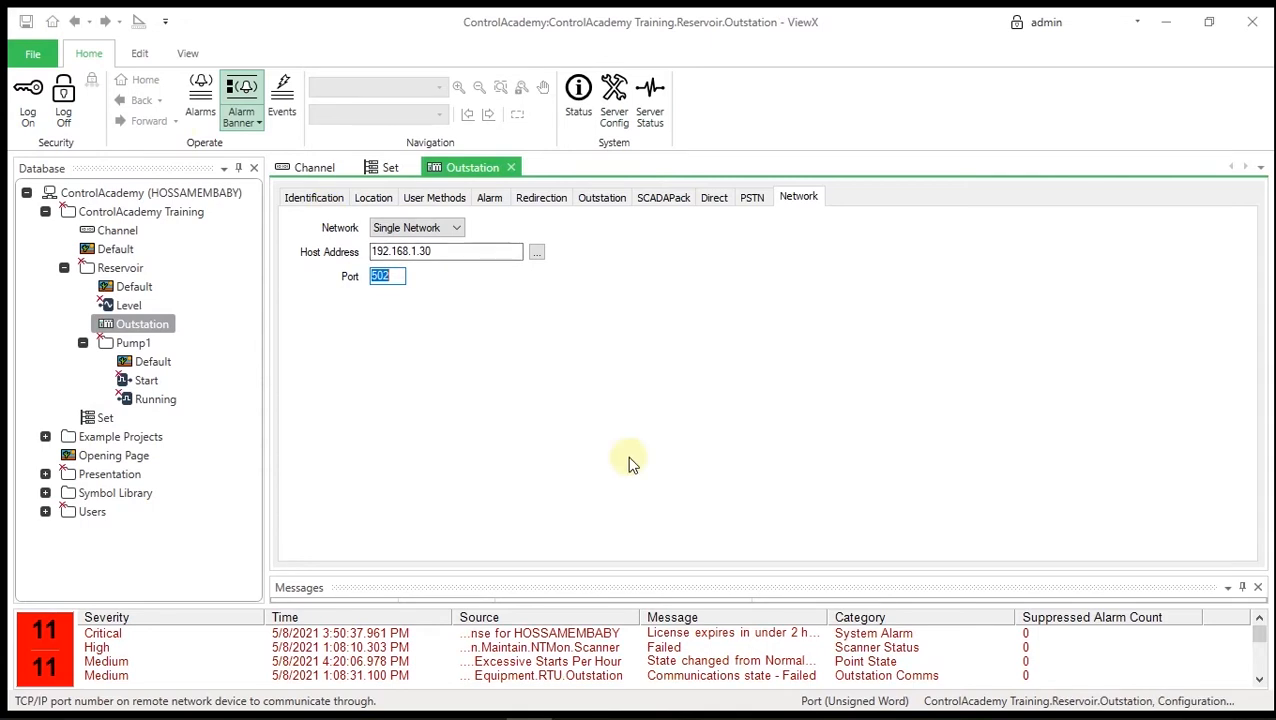
pyautogui.click(510, 167)
pyautogui.click(410, 167)
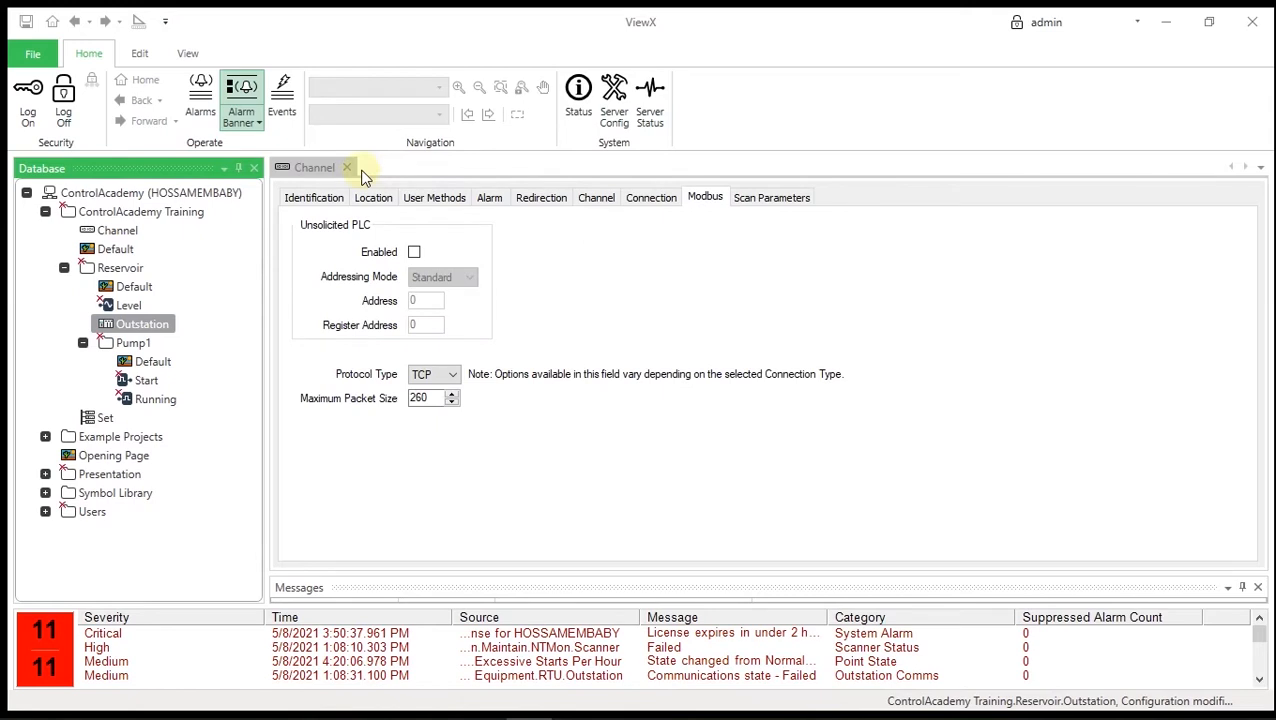
# - Close the Channel properties editor so the document area is empty
pyautogui.click(347, 168)
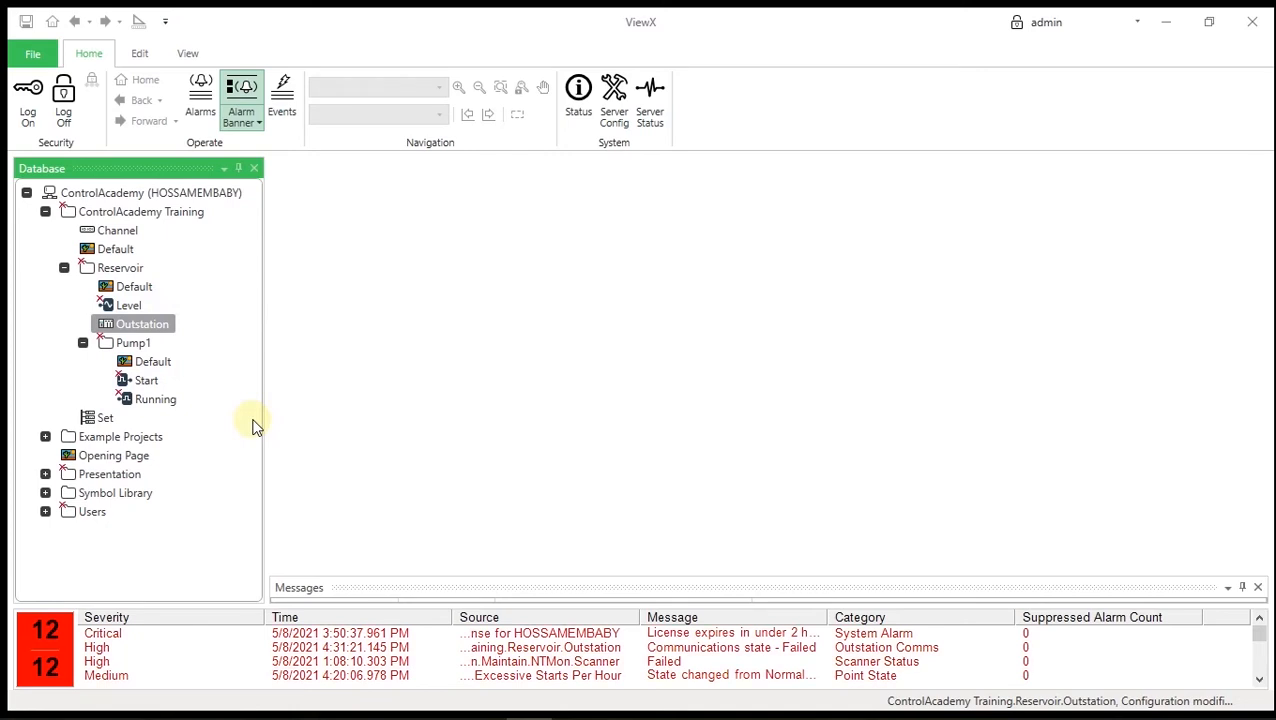
# - Put the Running point in service and link it to the Reservoir Outstation
pyautogui.rightClick(143, 400)
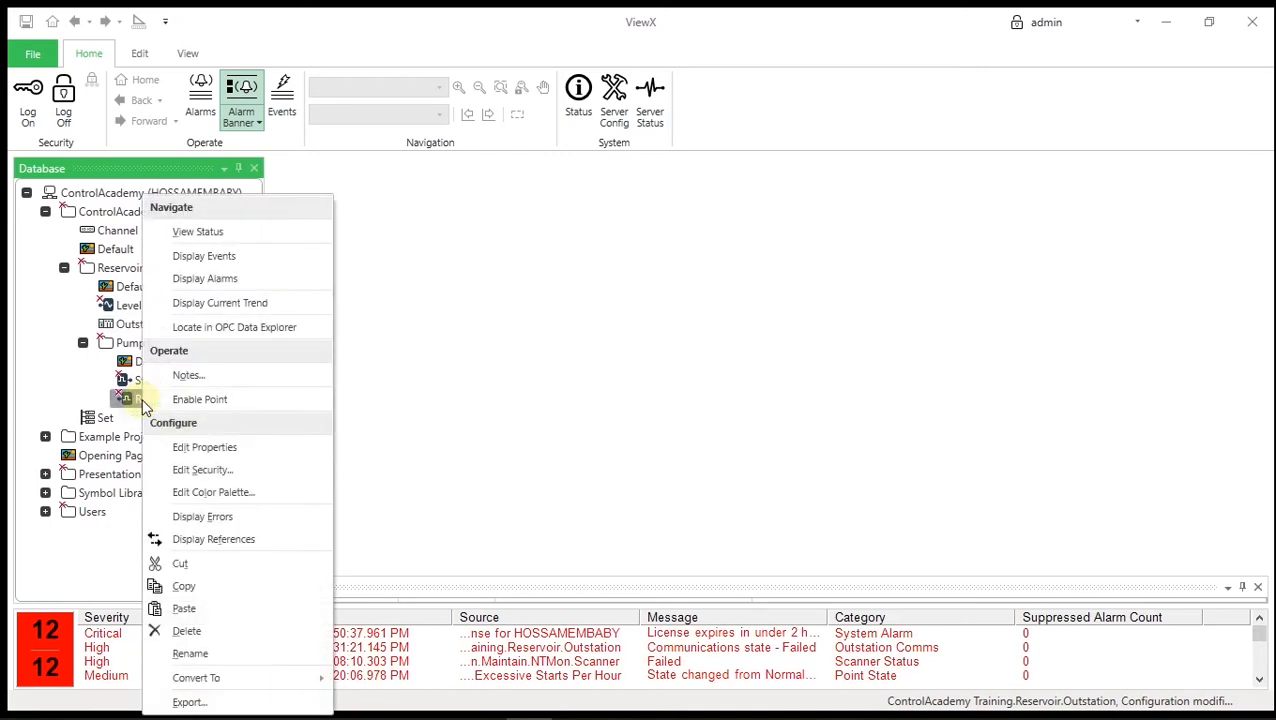
pyautogui.click(214, 451)
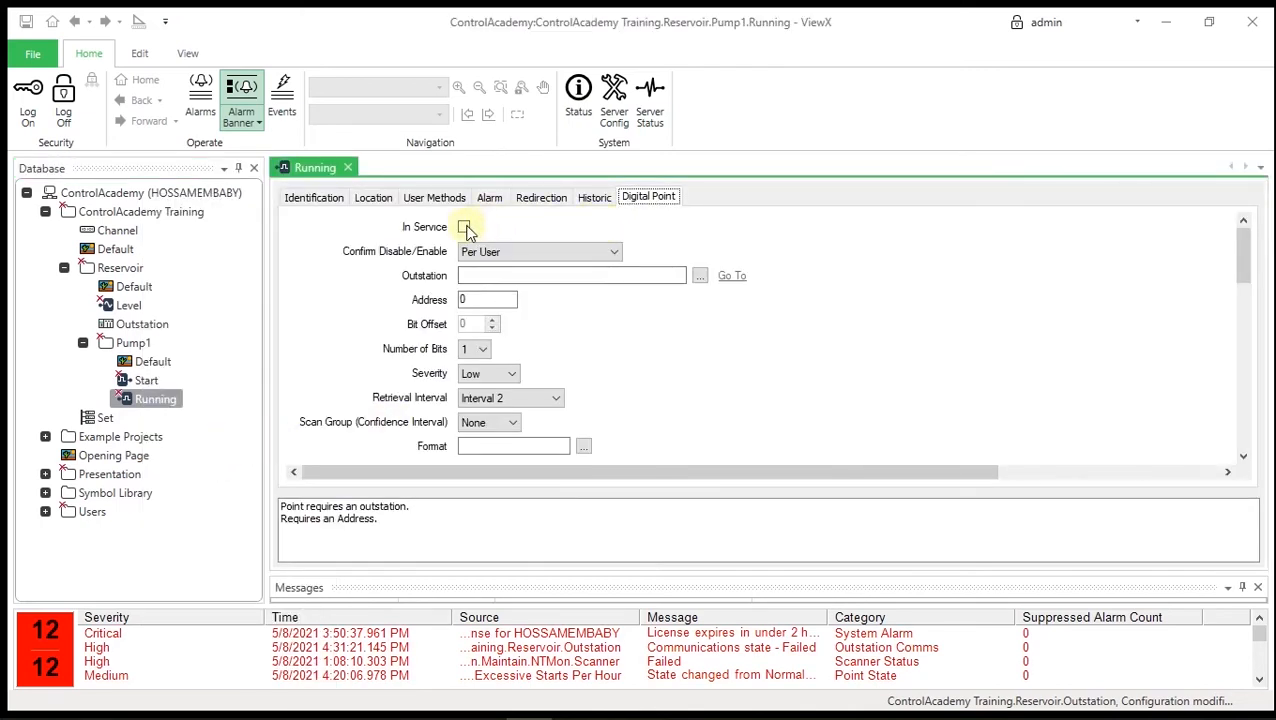
pyautogui.click(465, 228)
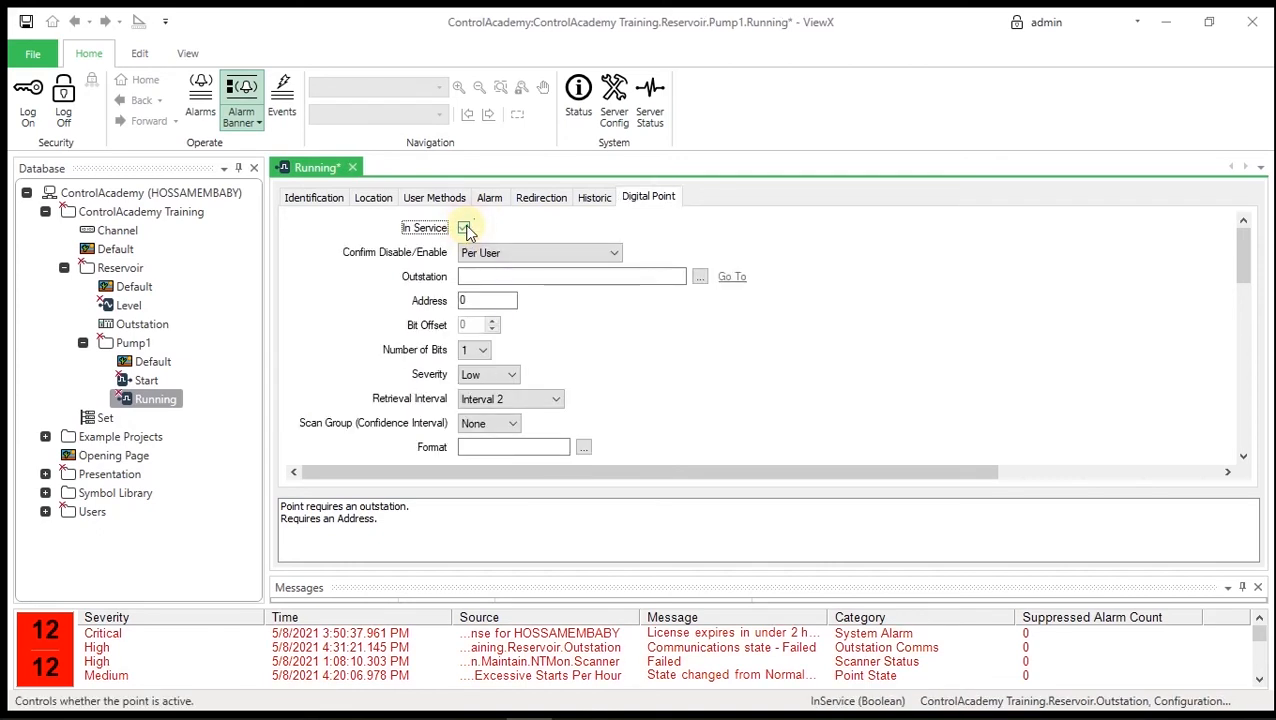
pyautogui.click(699, 276)
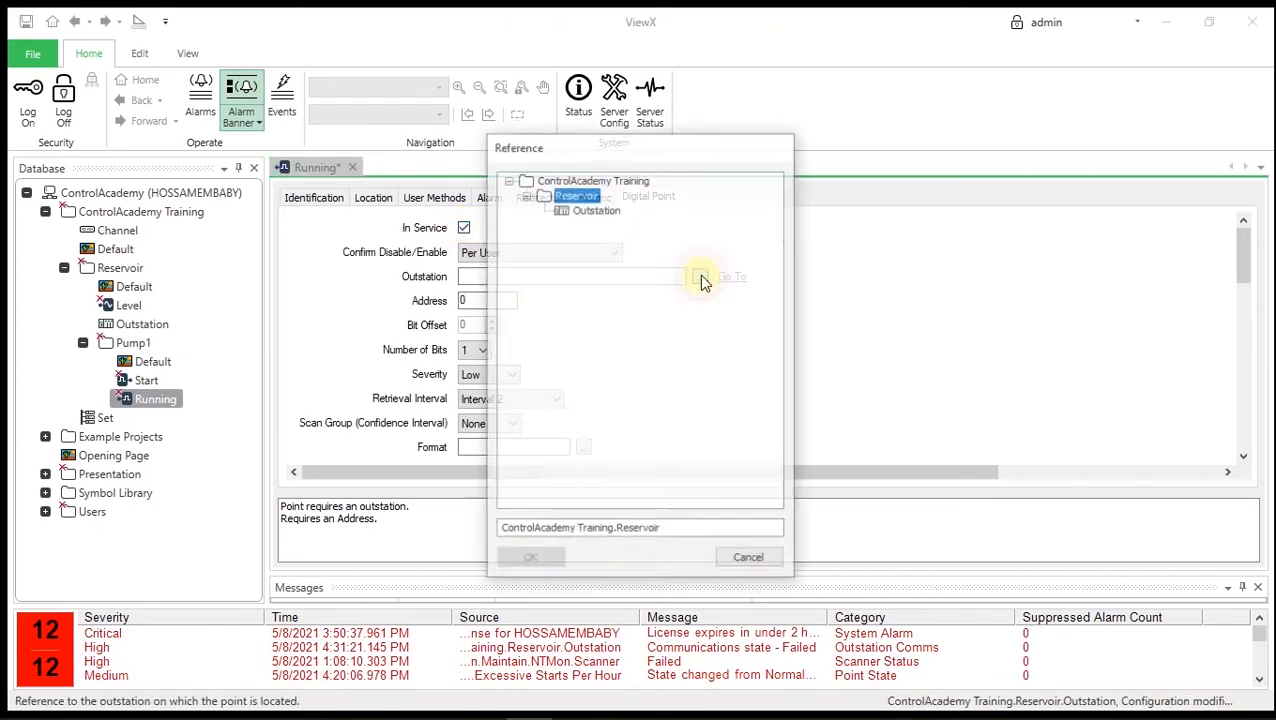
pyautogui.click(598, 210)
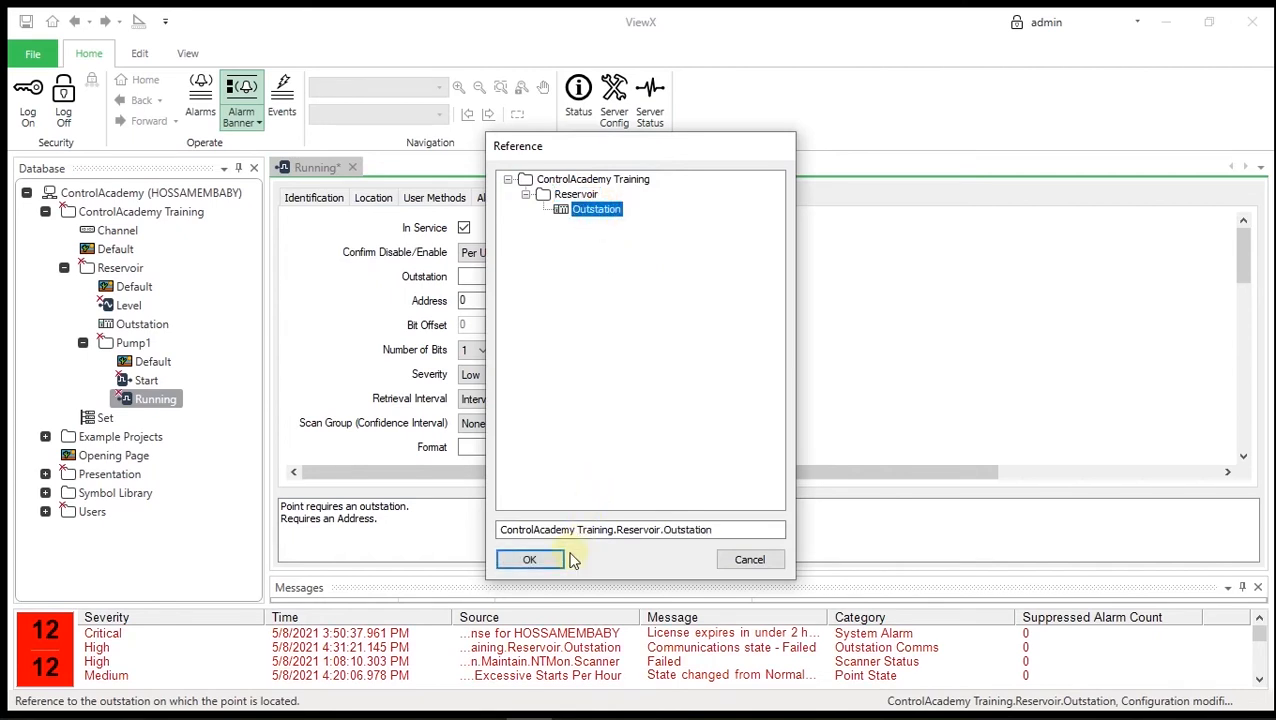
pyautogui.click(543, 562)
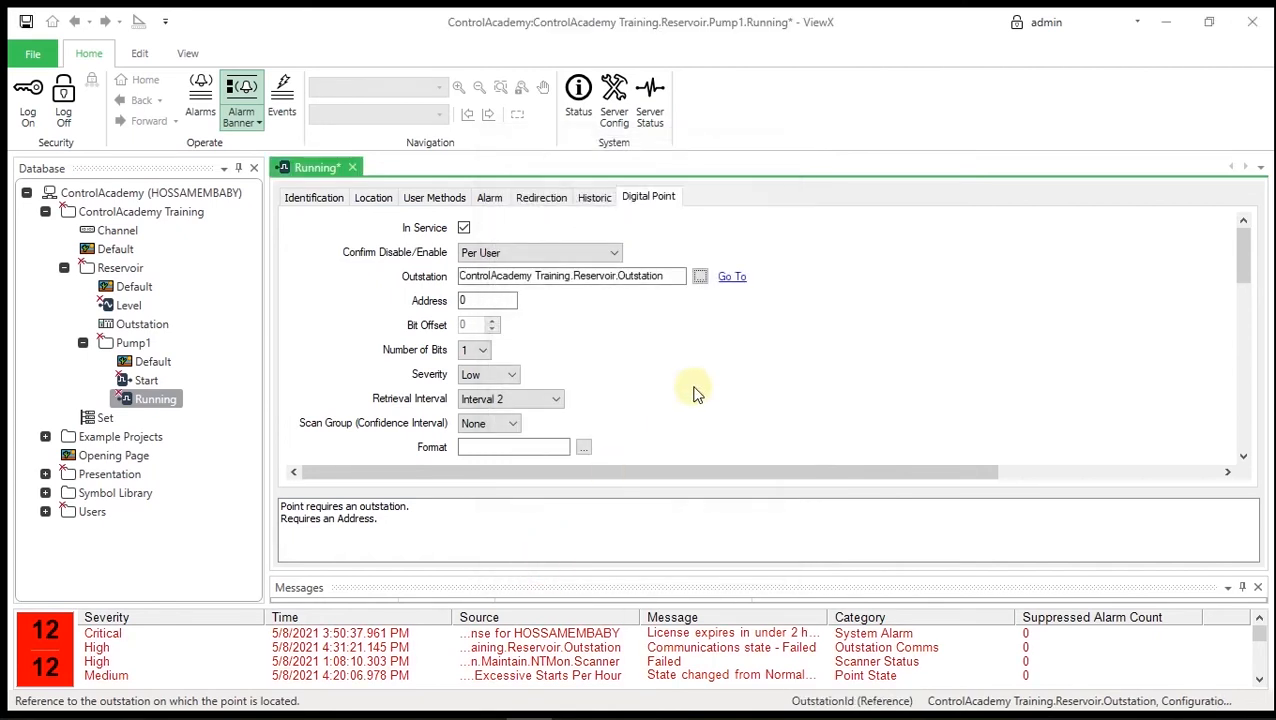
# - Replace the Running point's address 0 with 10001
pyautogui.click(496, 301)
pyautogui.moveTo(496, 301); pyautogui.dragTo(441, 302)
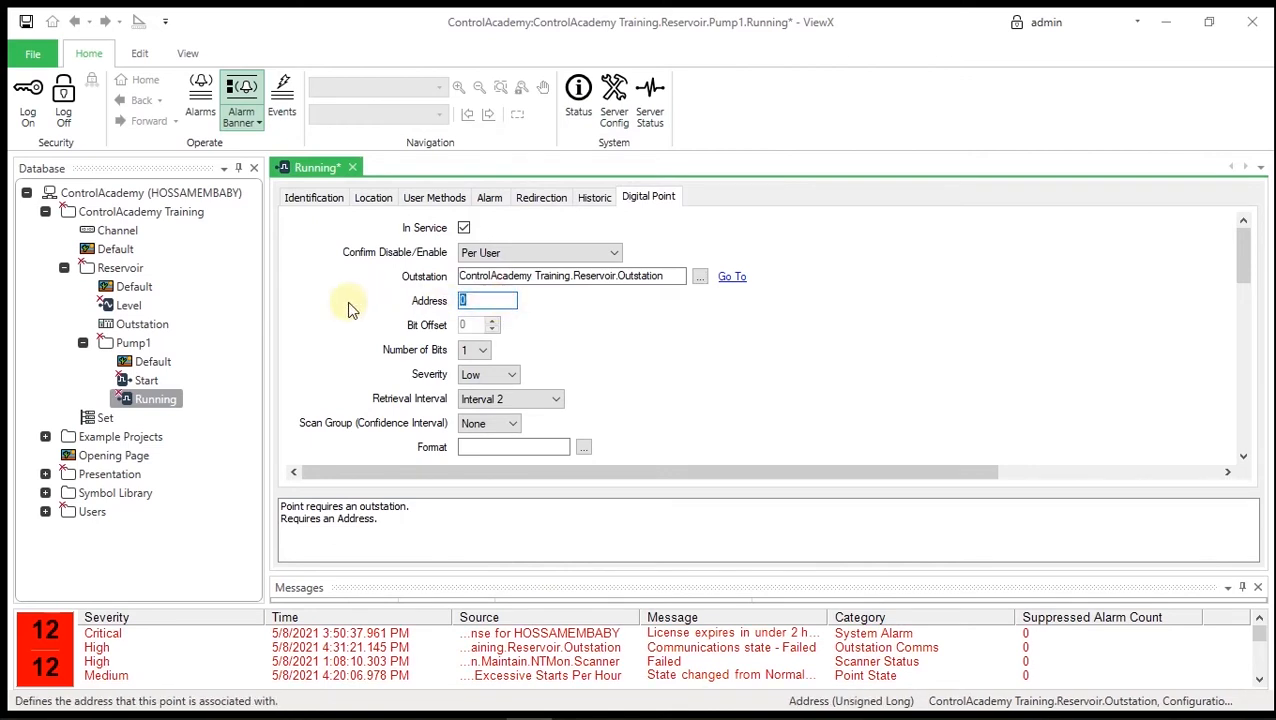
pyautogui.write('10001')
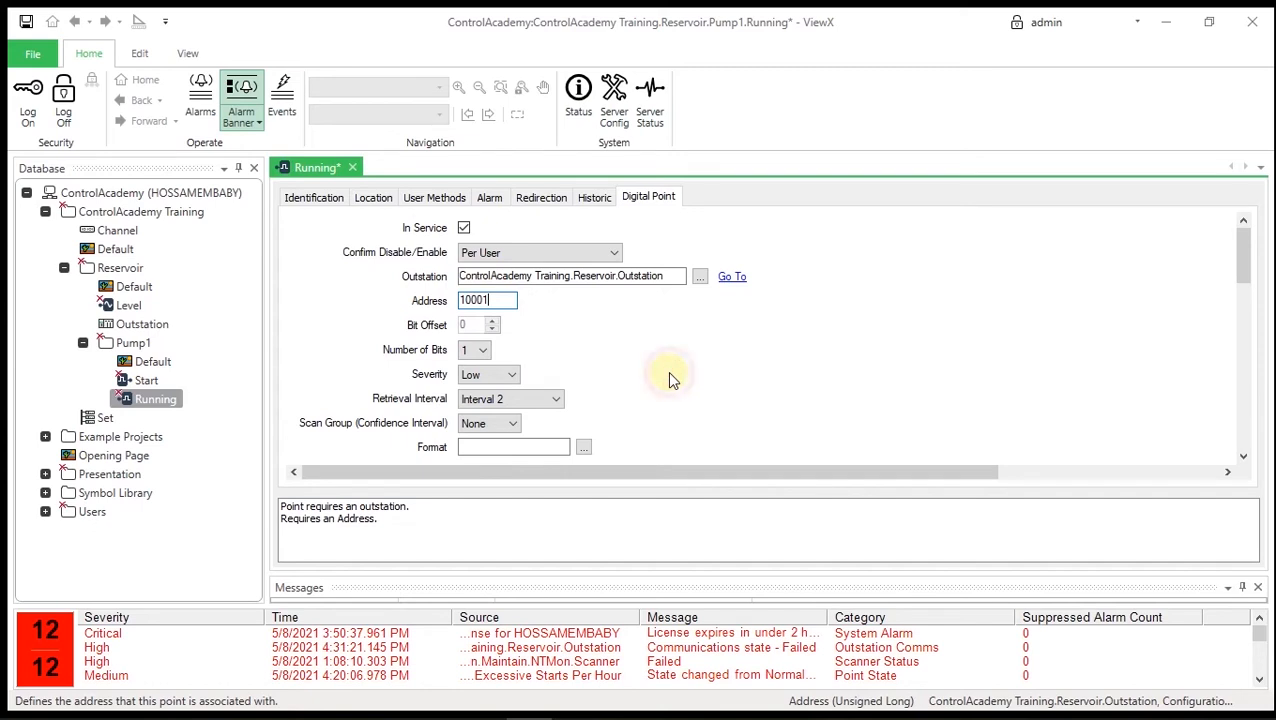
pyautogui.scroll(-5, 667, 371)
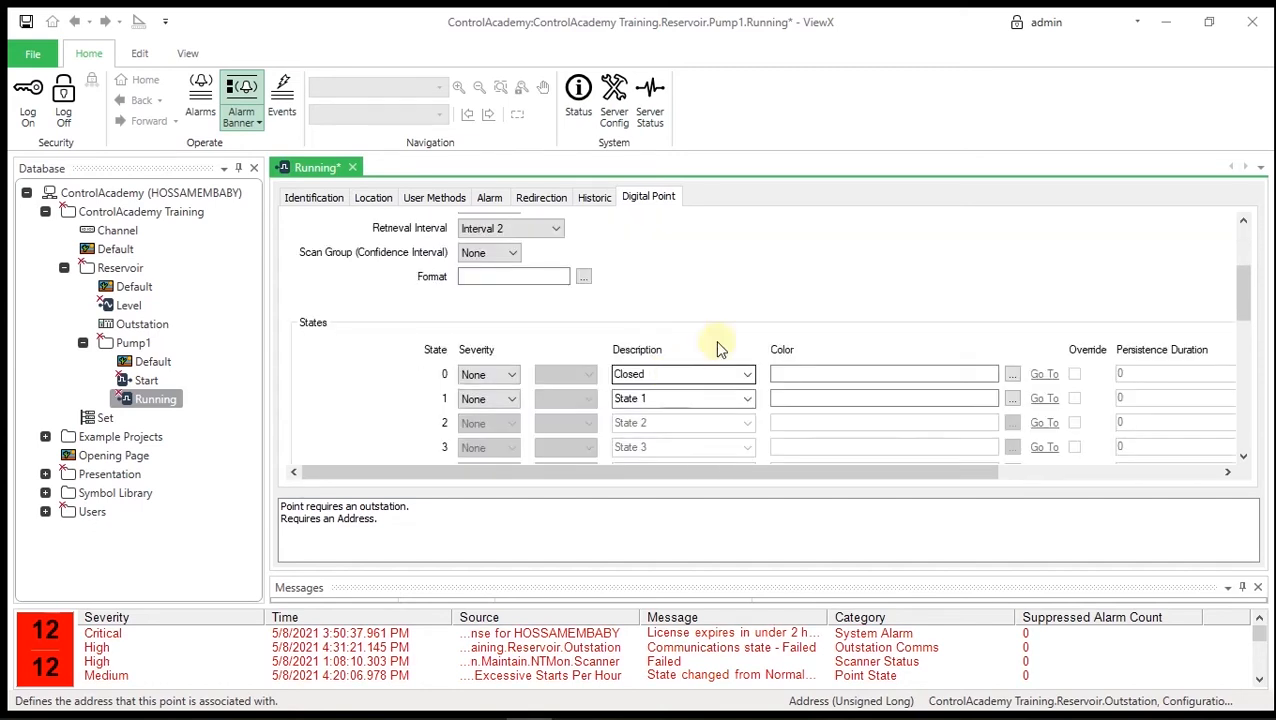
# - Describe the Running point's state 0 as Stopped and state 1 as Running
pyautogui.scroll(-1, 792, 298)
pyautogui.click(747, 351)
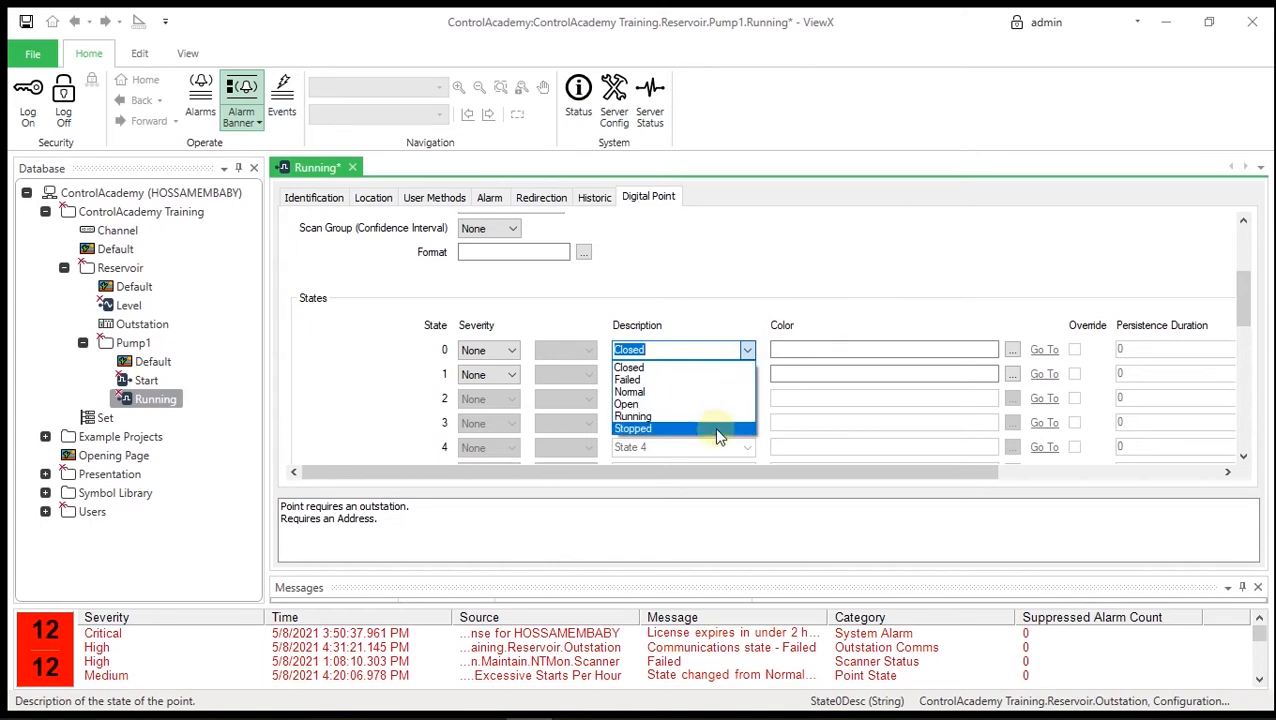
pyautogui.click(717, 430)
pyautogui.click(747, 374)
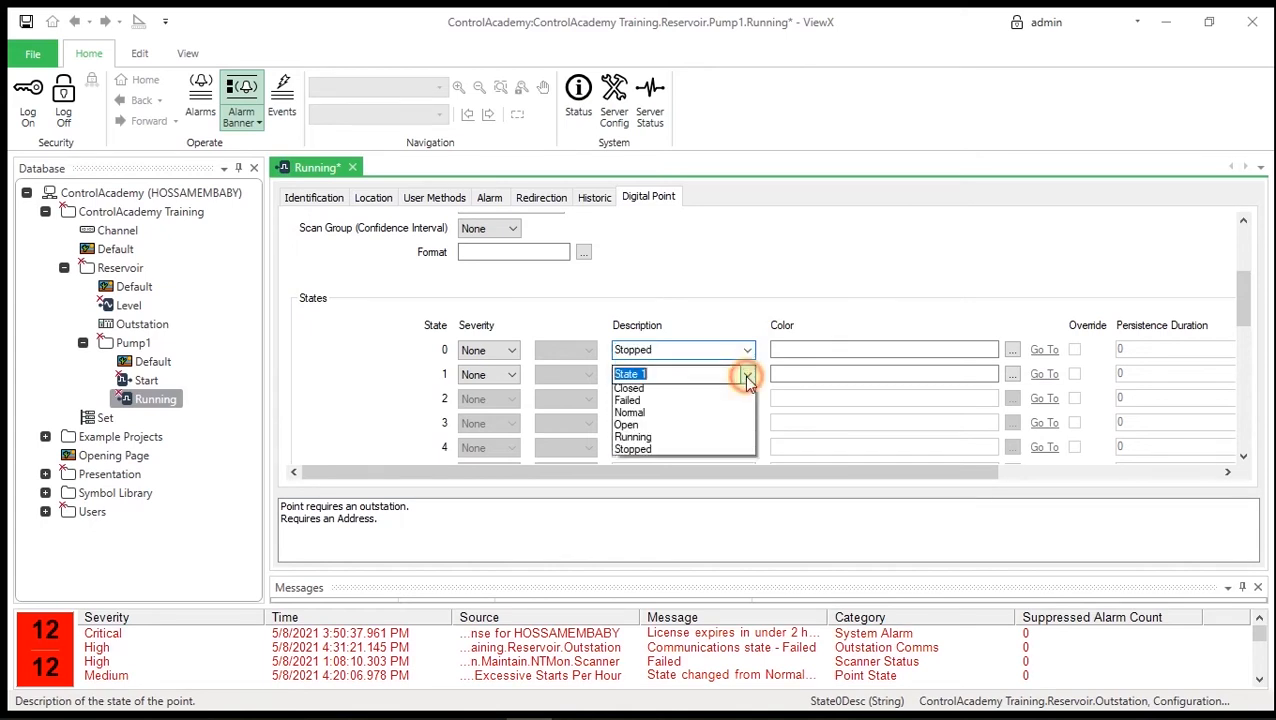
pyautogui.click(712, 441)
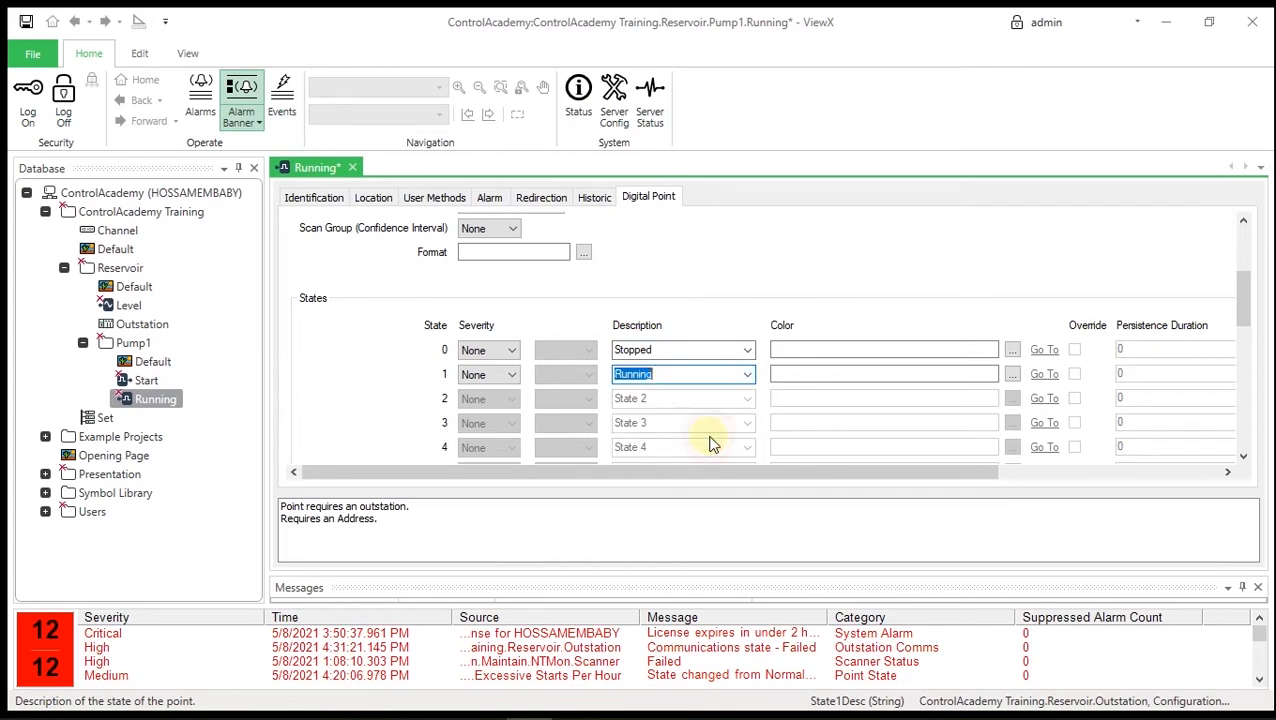
# - Make both Running states raise Event severity at Low level
pyautogui.scroll(-1, 505, 342)
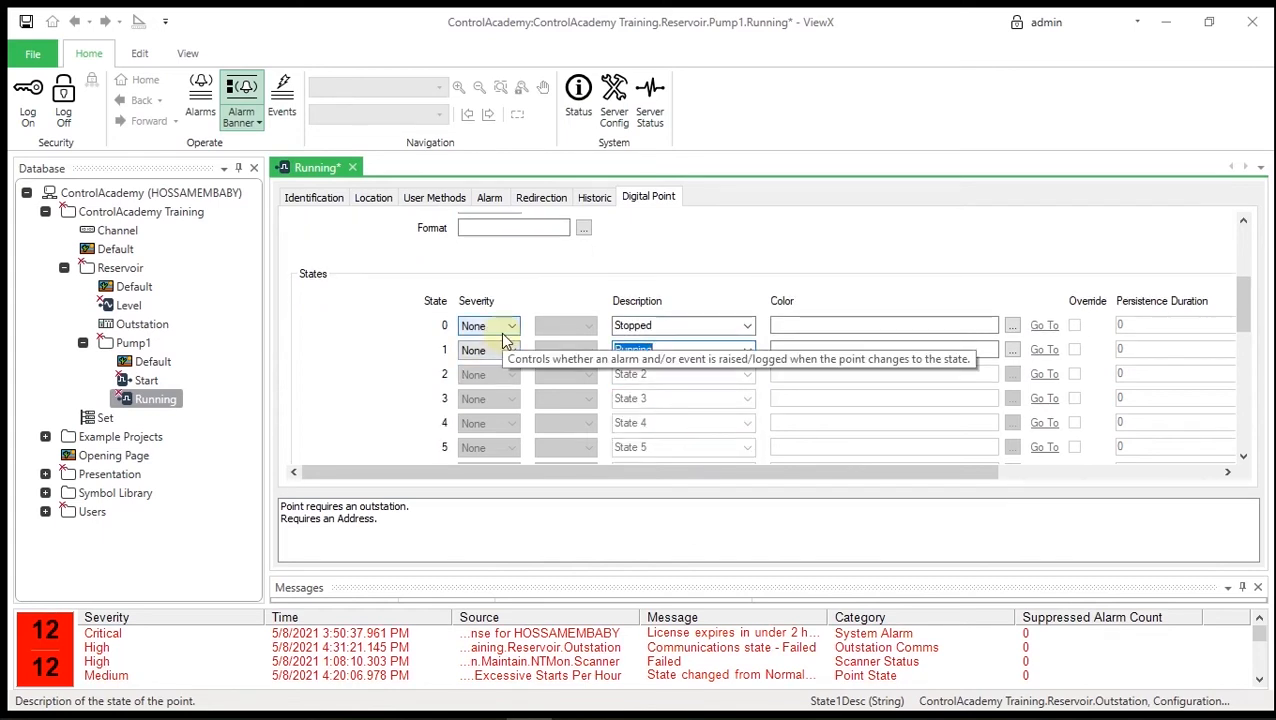
pyautogui.click(503, 332)
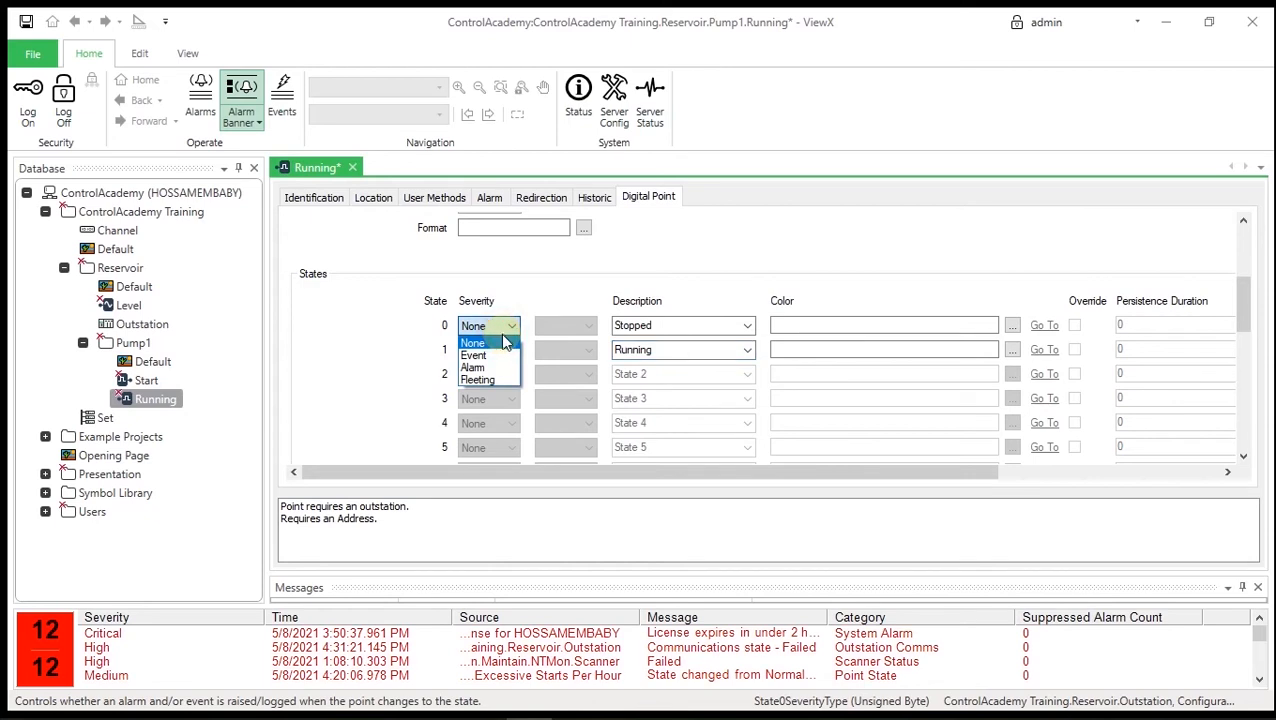
pyautogui.click(503, 358)
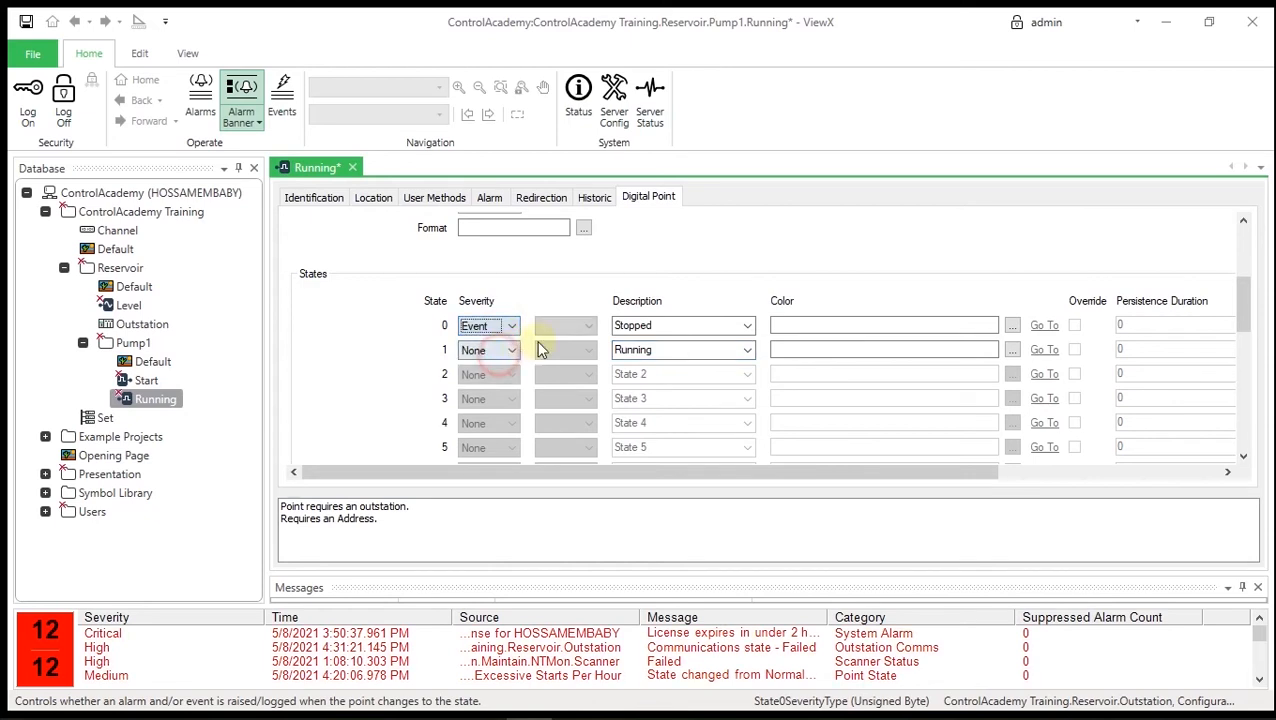
pyautogui.click(584, 328)
pyautogui.click(548, 342)
pyautogui.click(576, 350)
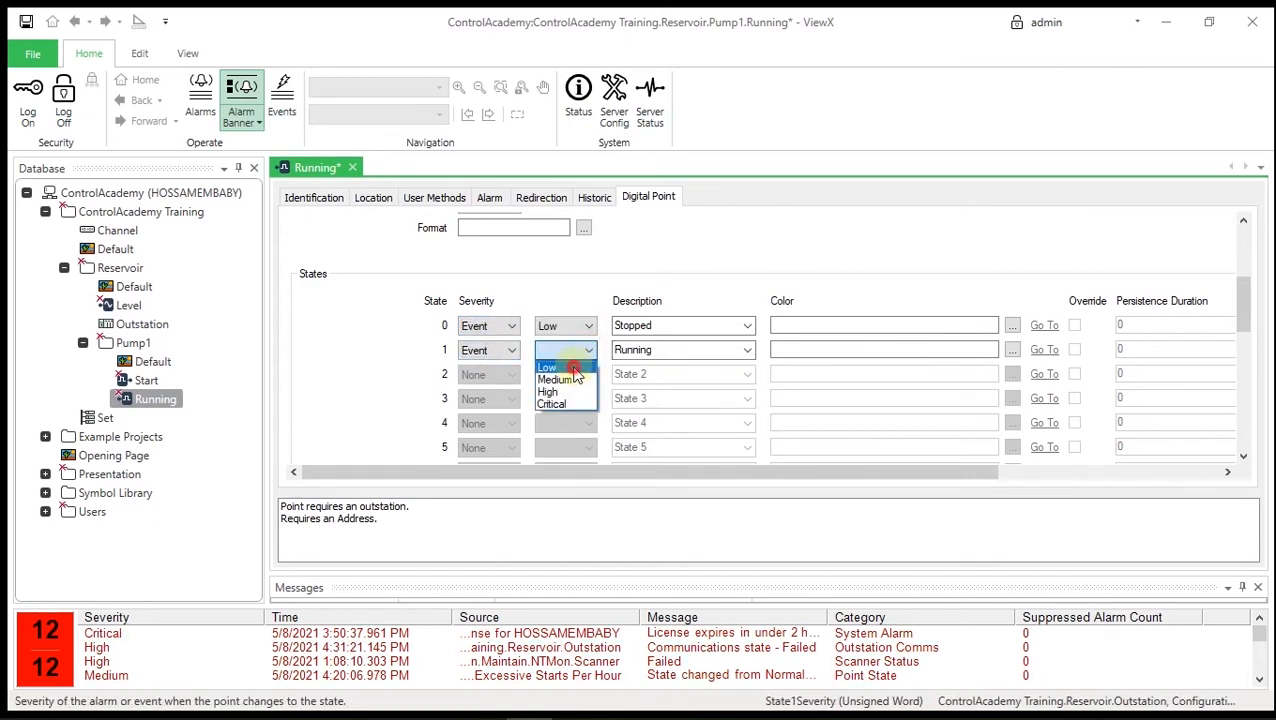
pyautogui.click(575, 367)
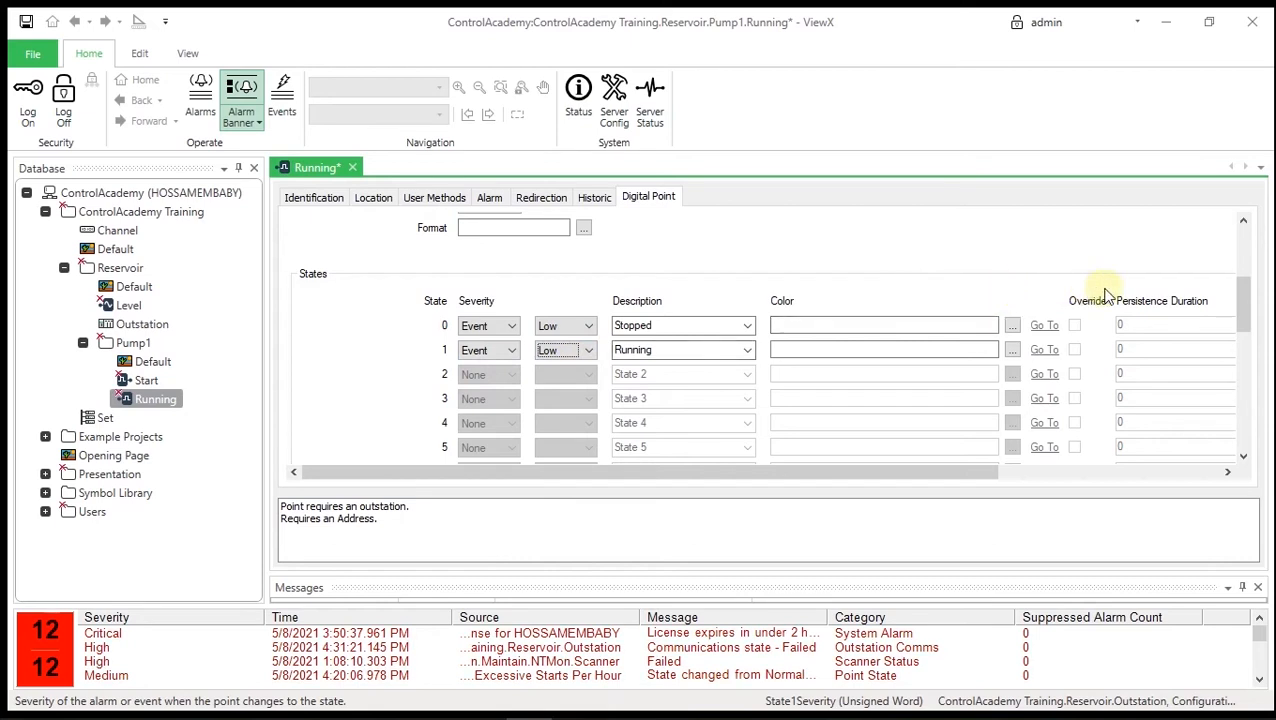
pyautogui.moveTo(980, 472); pyautogui.dragTo(1053, 475)
pyautogui.scroll(-5, 966, 290)
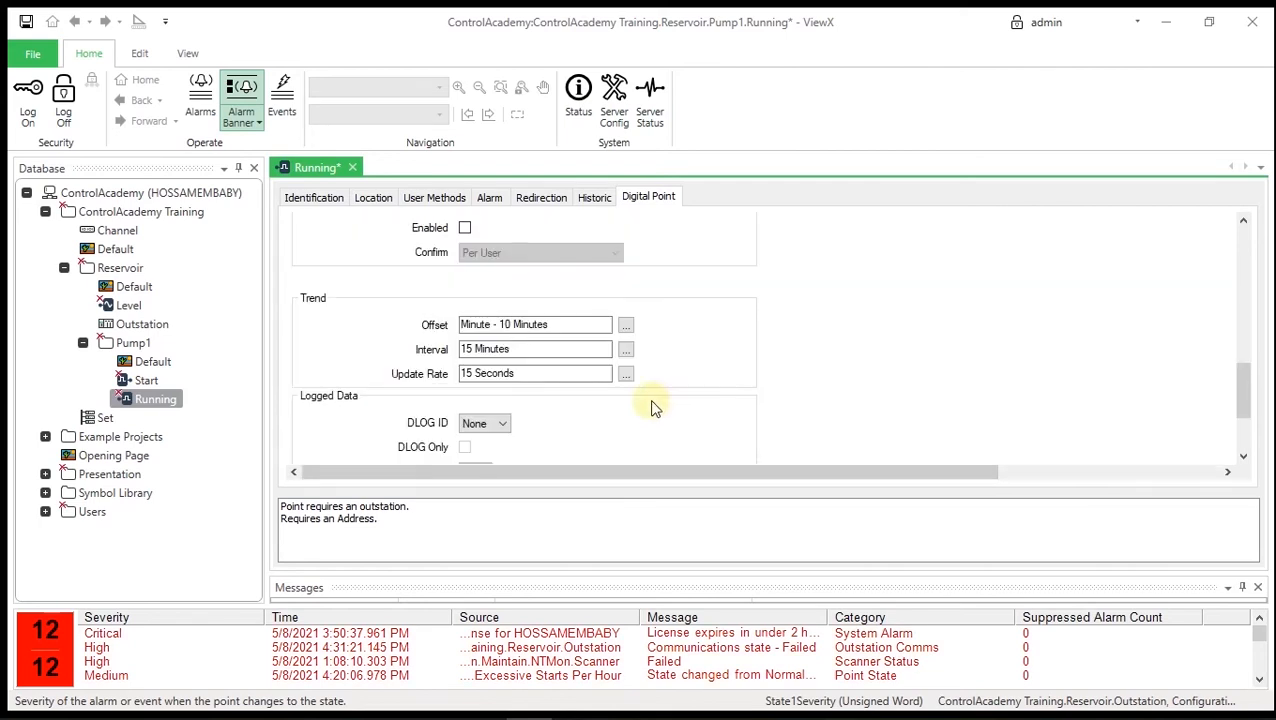
# - Change the Running point's trend update rate from 15 Seconds to 1 Second
pyautogui.click(591, 373)
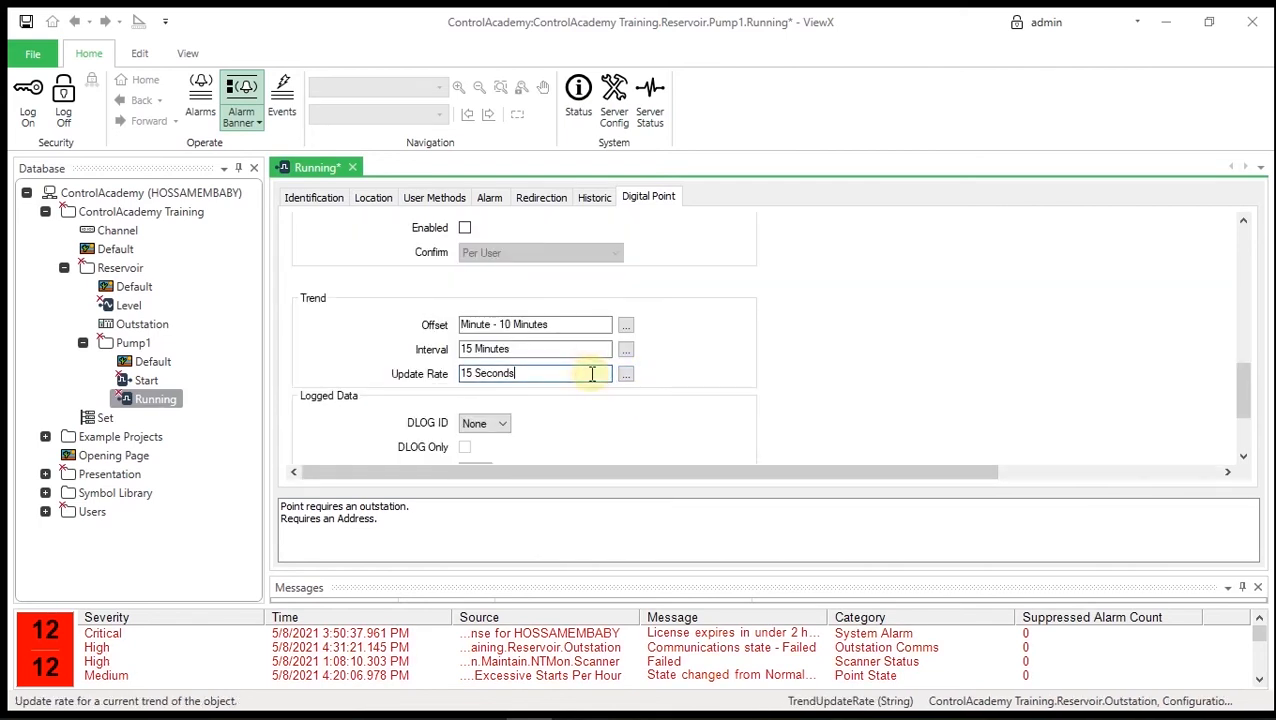
pyautogui.click(625, 373)
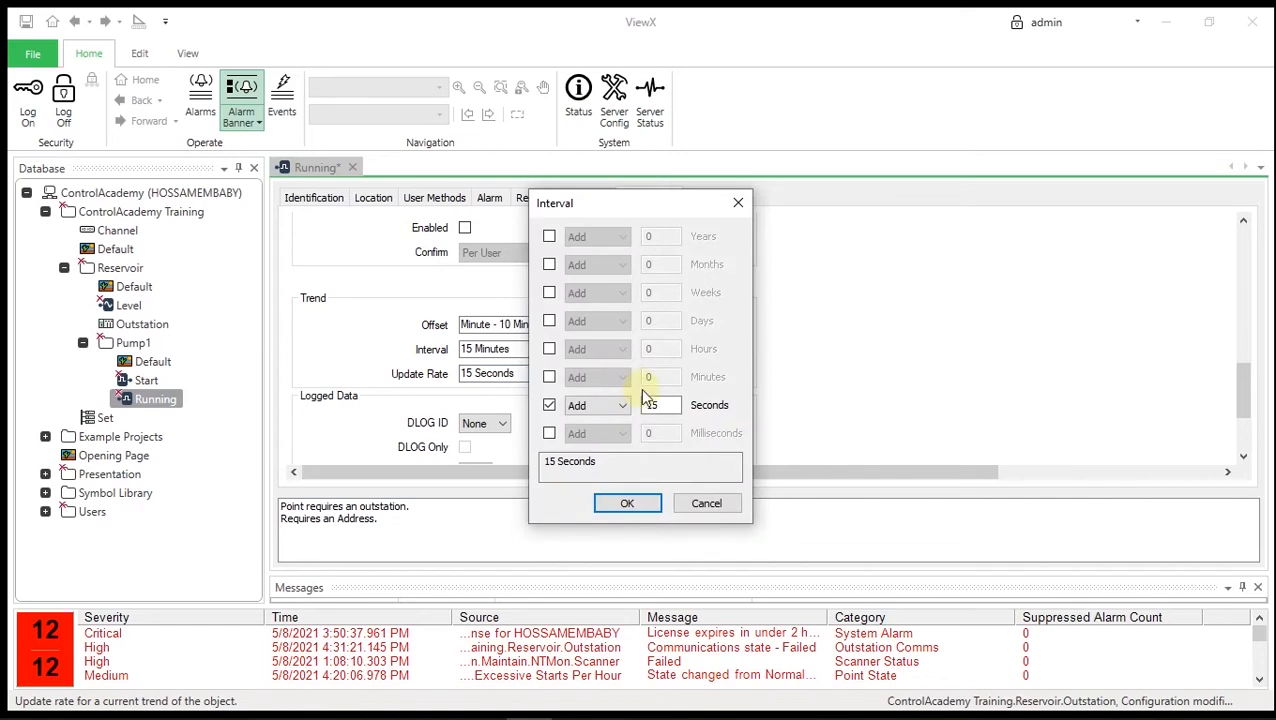
pyautogui.doubleClick(656, 404)
pyautogui.write('13')
pyautogui.press('BackSpace')
pyautogui.click(630, 501)
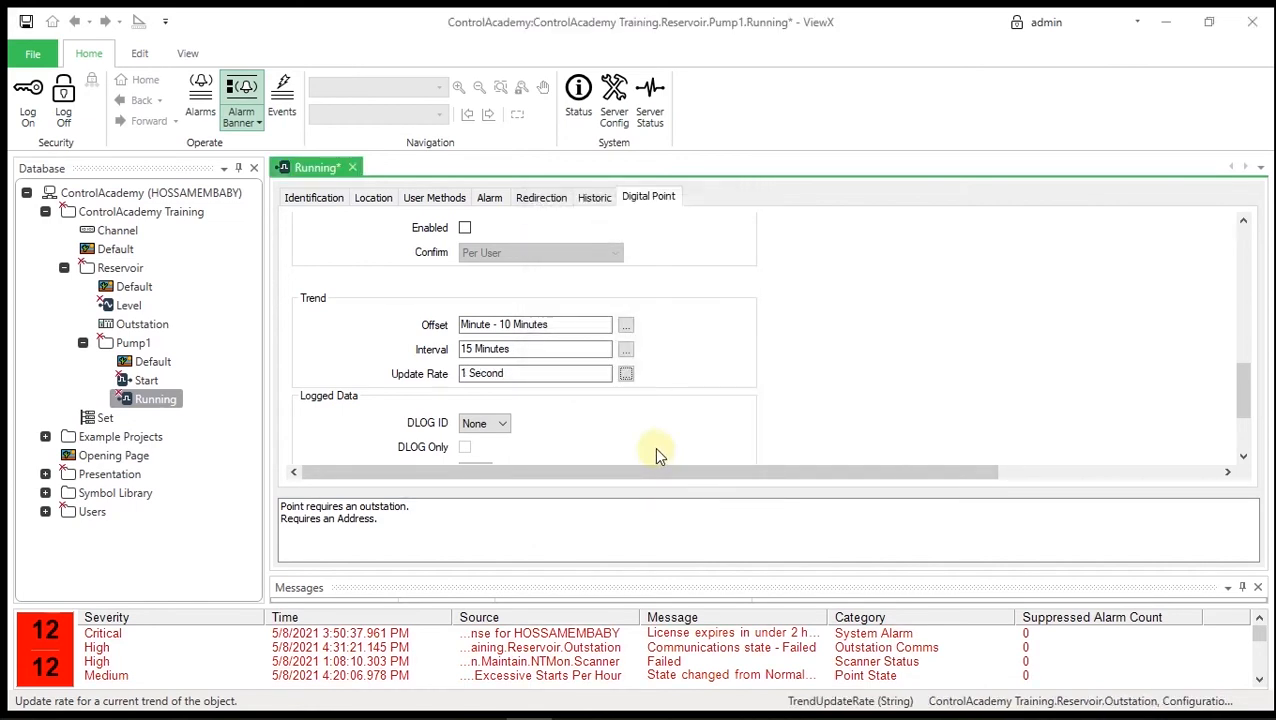
pyautogui.click(501, 425)
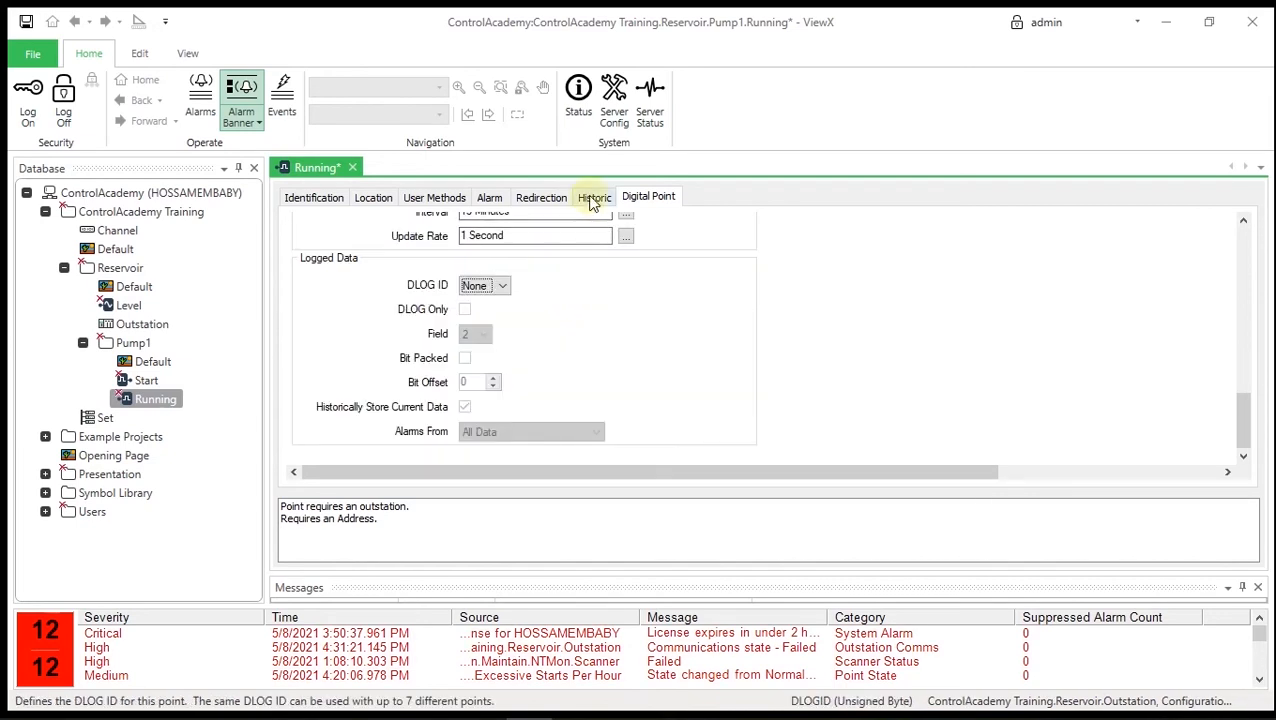
# - Enable historic storage for Running with Use Raw Data and Stepped Mode, then save
pyautogui.click(593, 198)
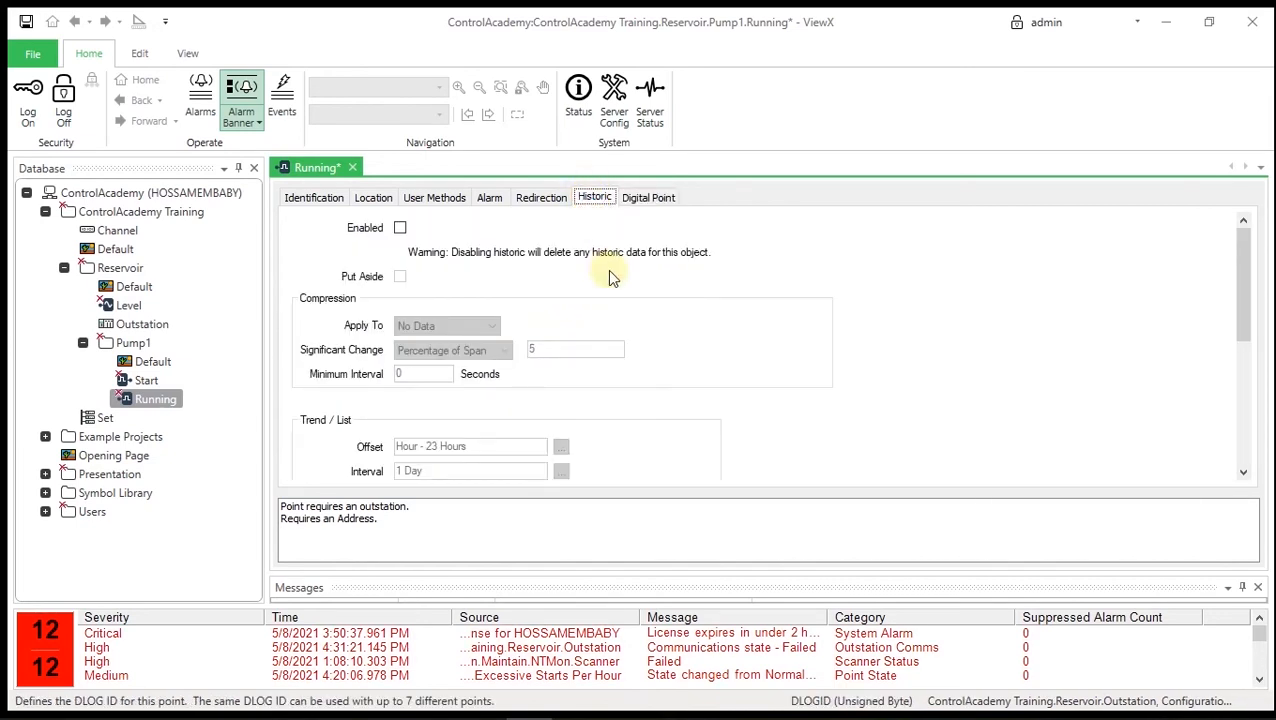
pyautogui.click(399, 229)
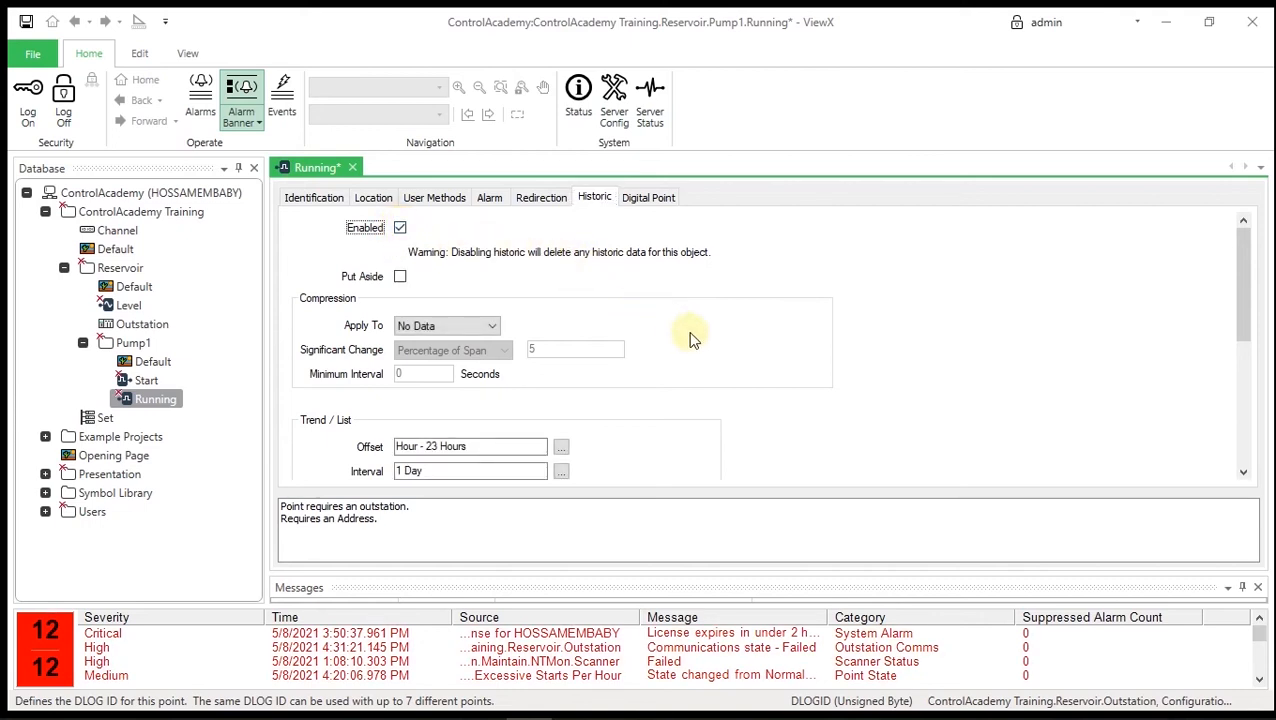
pyautogui.scroll(-3, 690, 338)
pyautogui.click(401, 472)
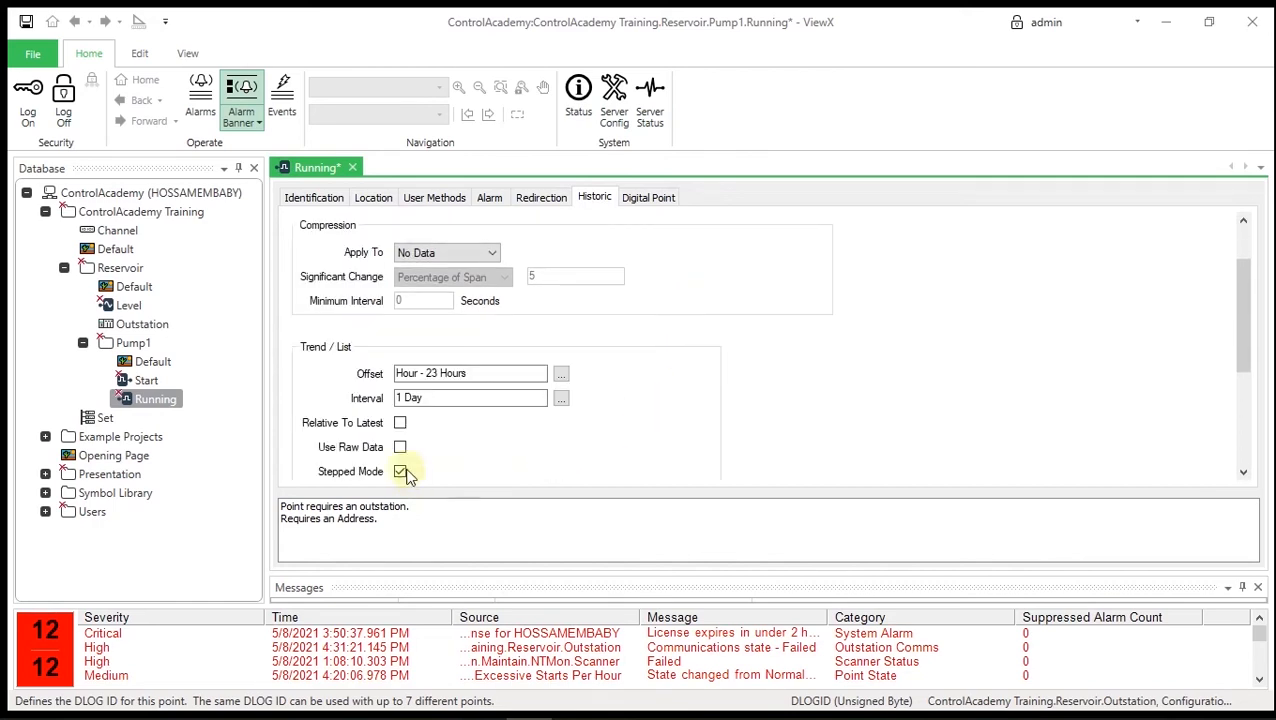
pyautogui.click(400, 447)
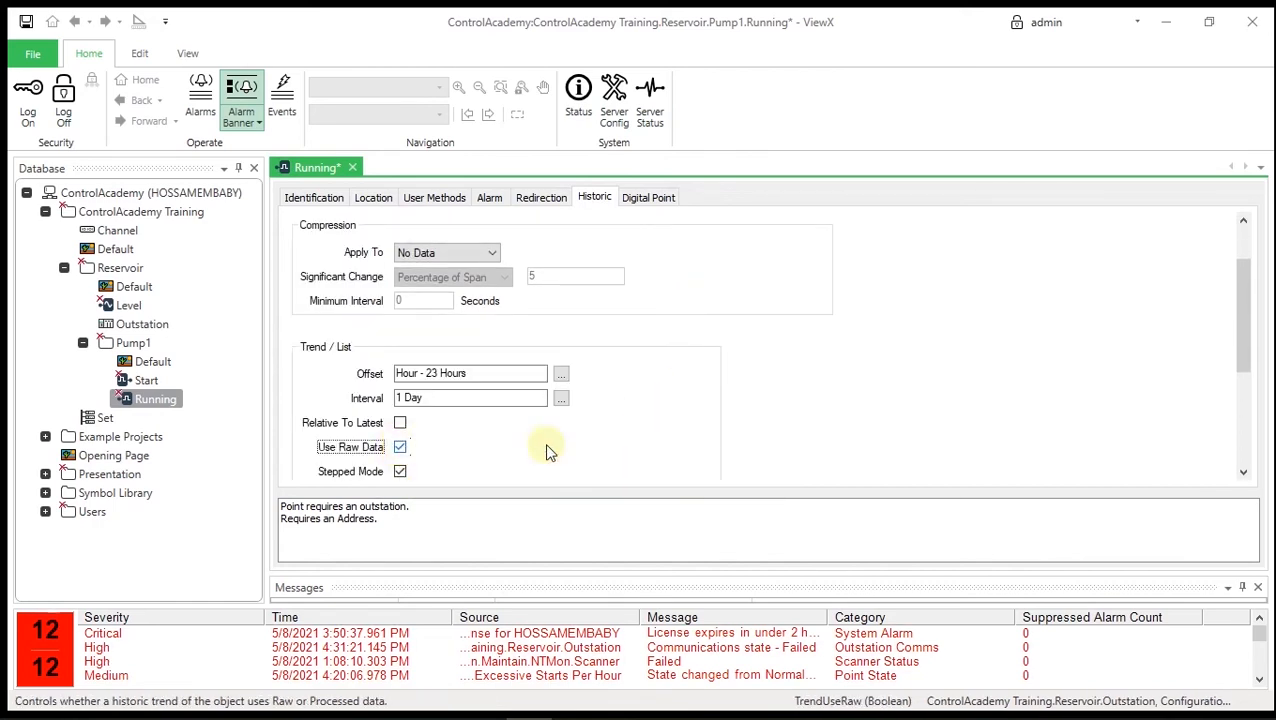
pyautogui.click(26, 24)
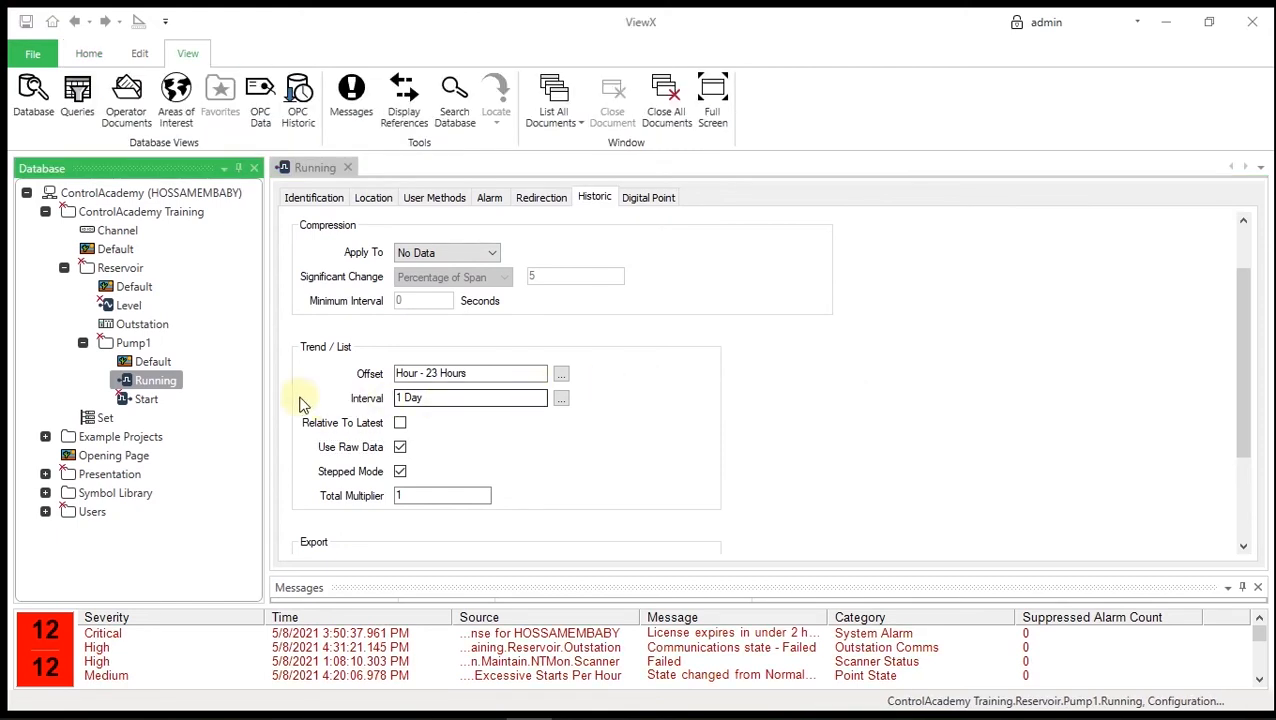
pyautogui.rightClick(156, 382)
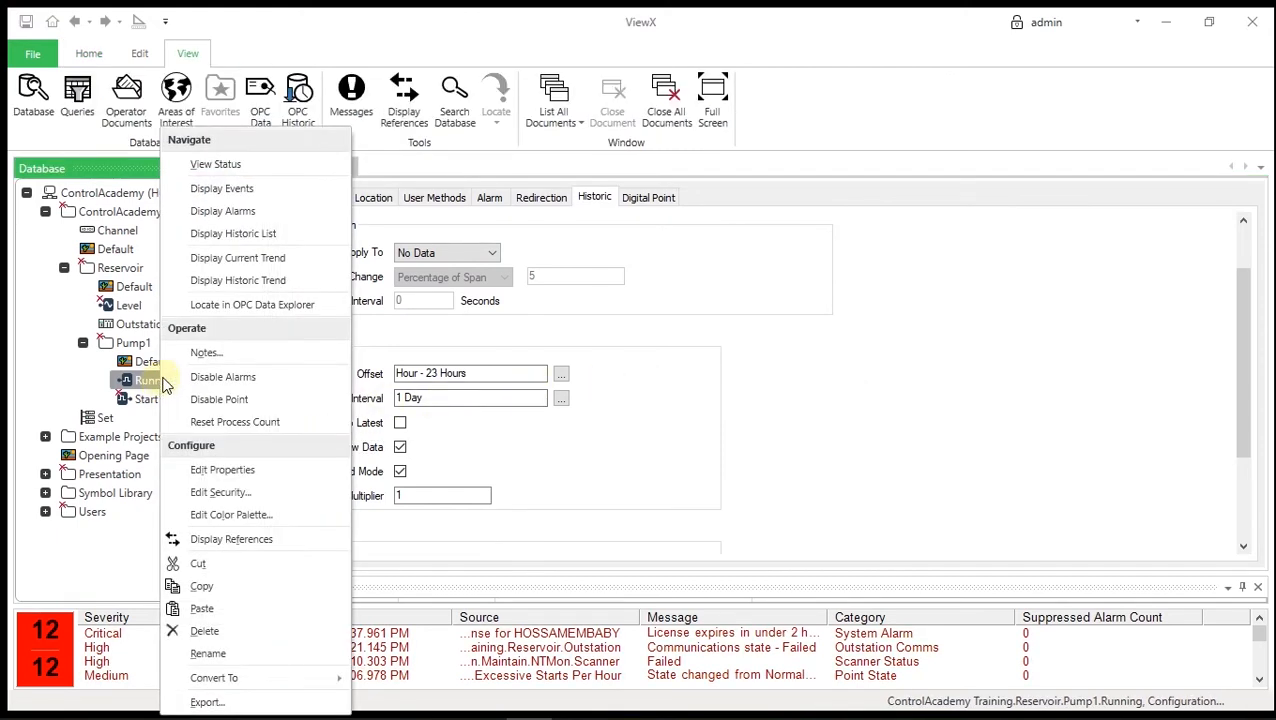
pyautogui.click(234, 166)
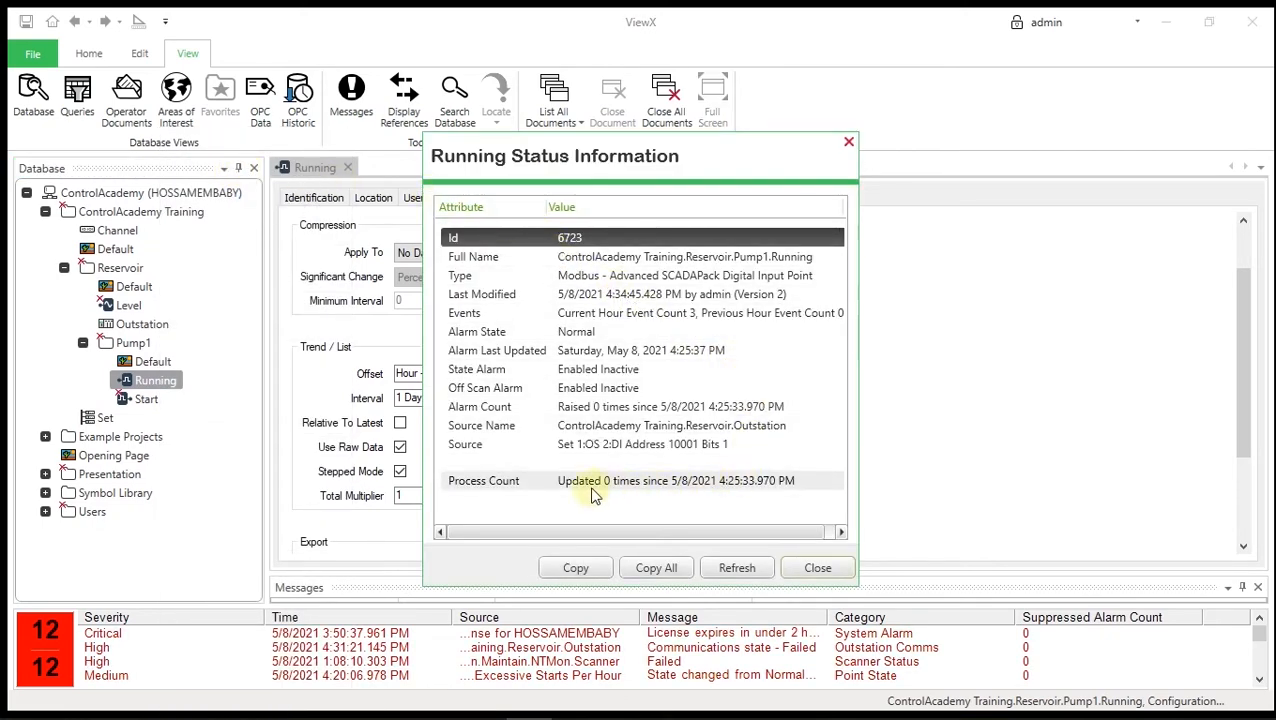
pyautogui.click(753, 565)
pyautogui.click(818, 570)
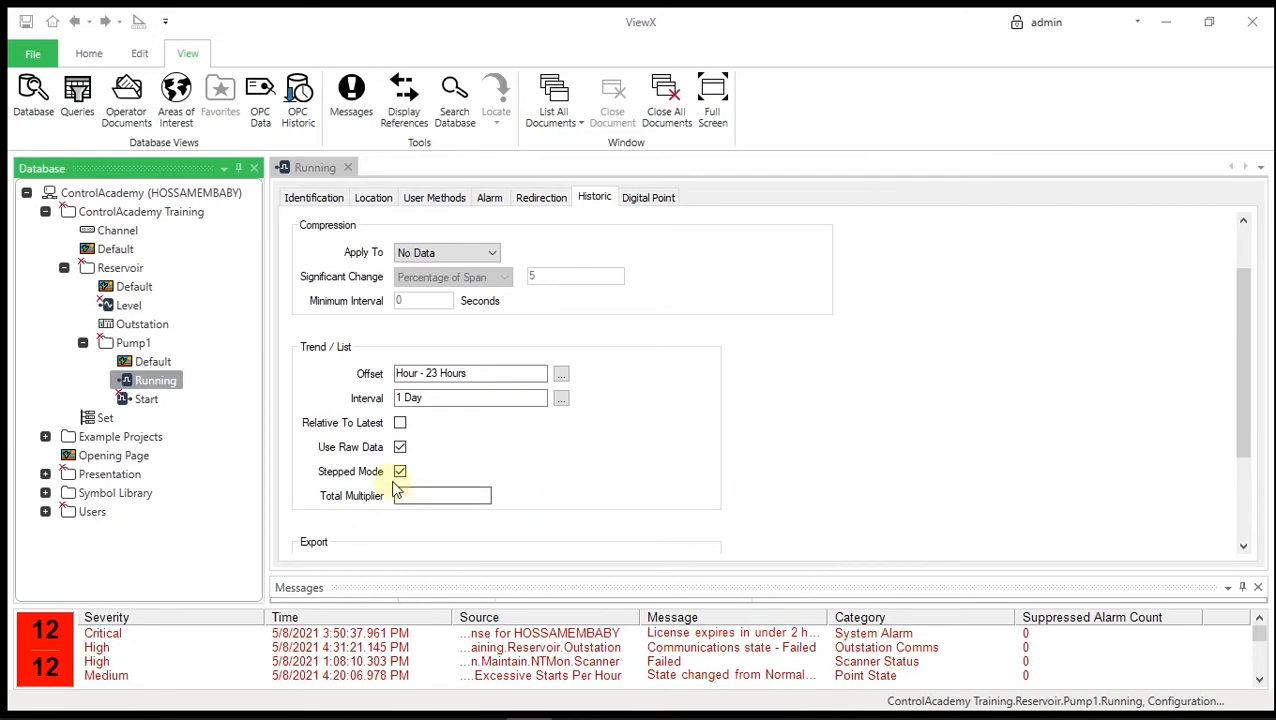
# - Put the Start point in service on the Reservoir Outstation with address 1
pyautogui.rightClick(148, 401)
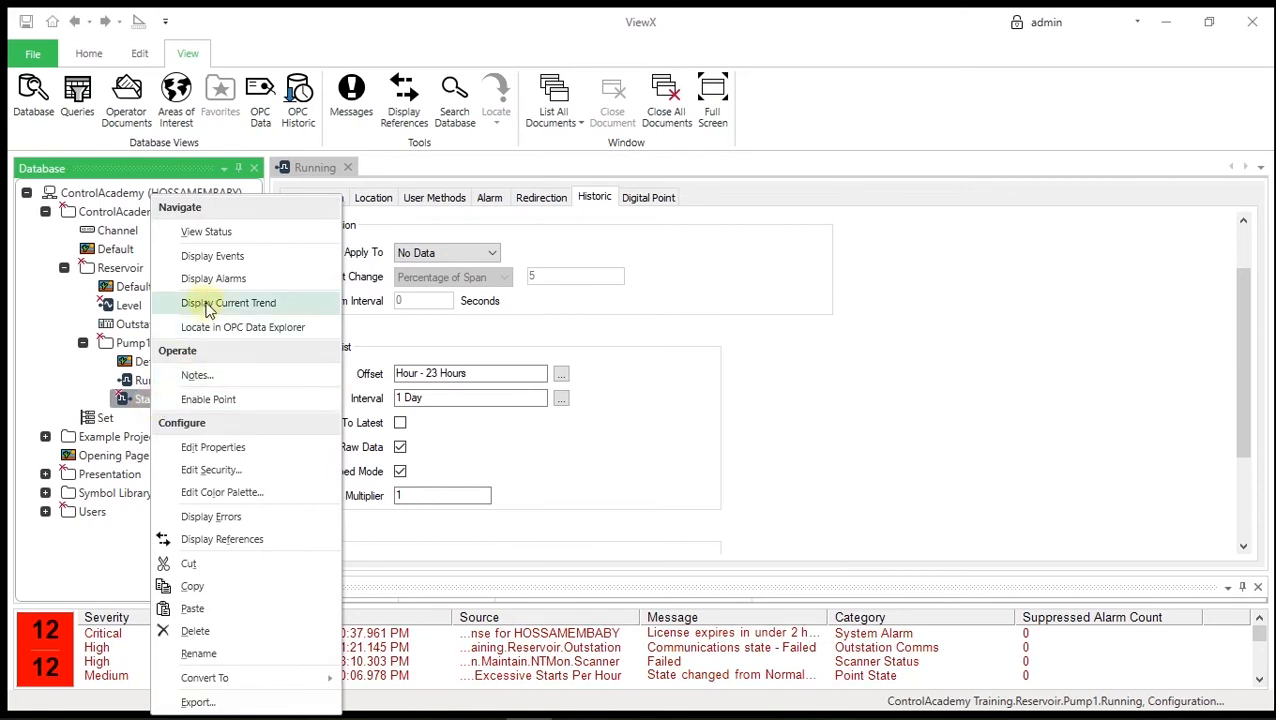
pyautogui.click(253, 450)
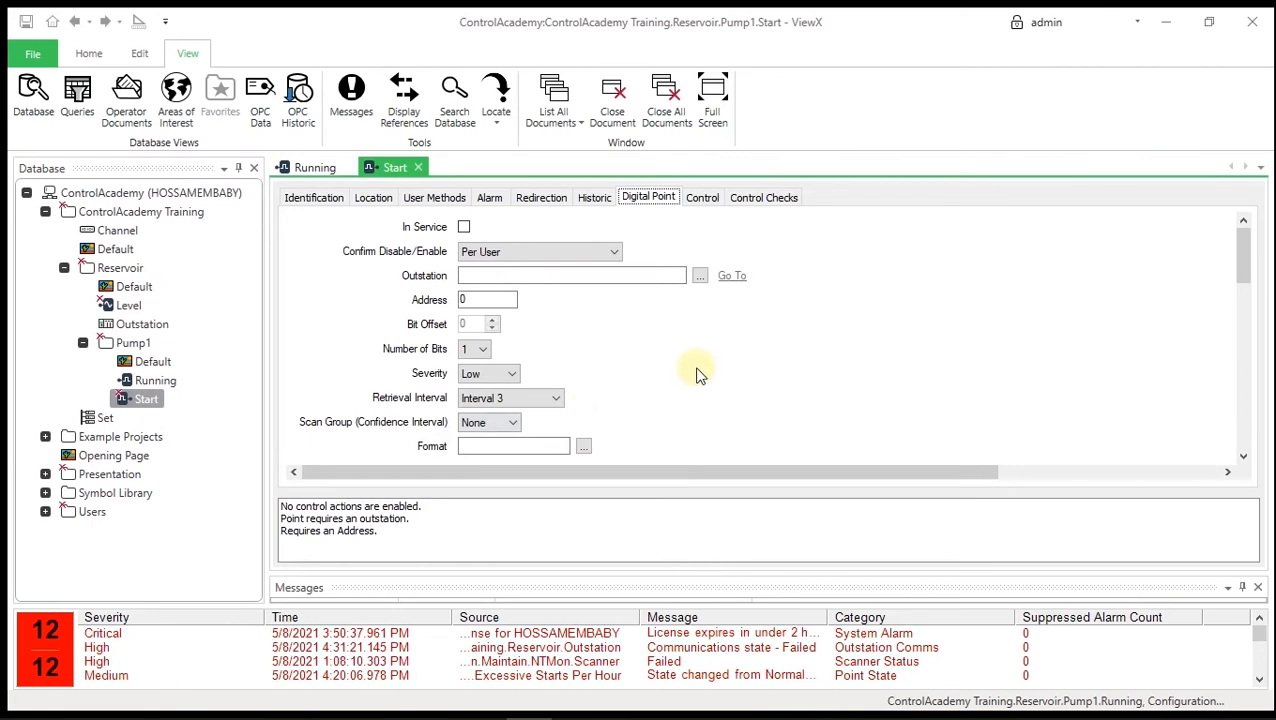
pyautogui.click(465, 228)
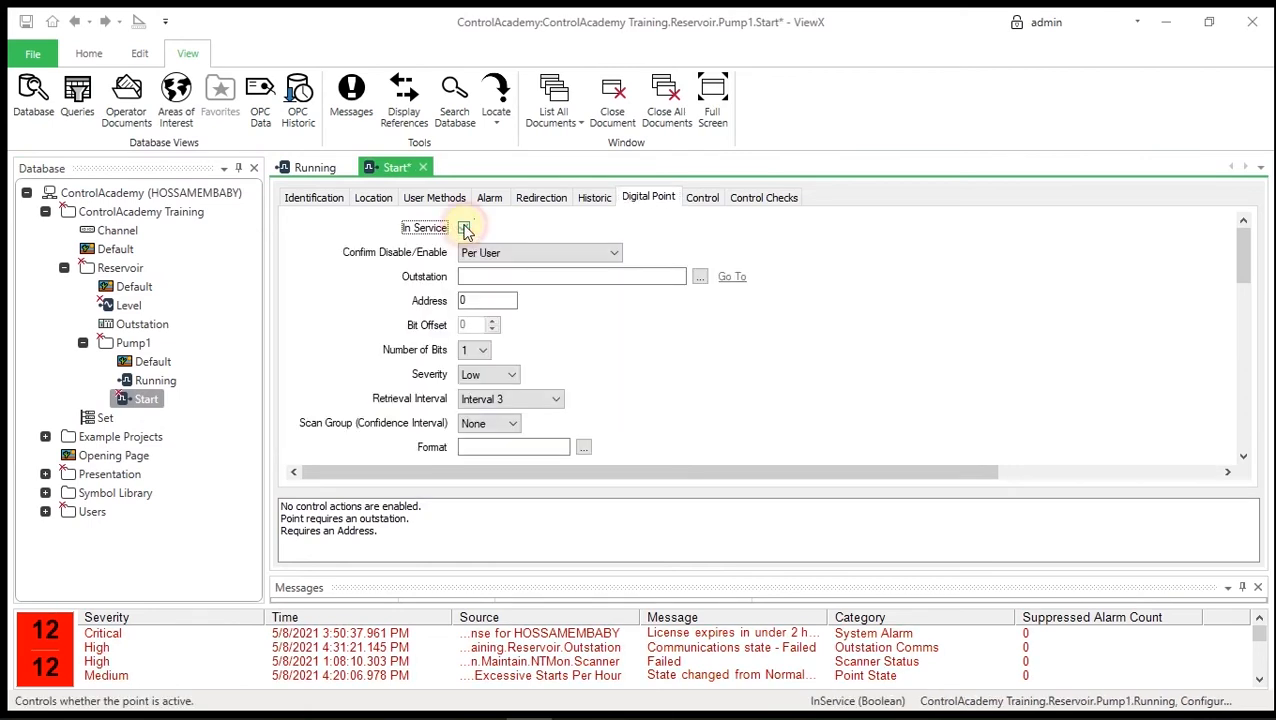
pyautogui.click(701, 277)
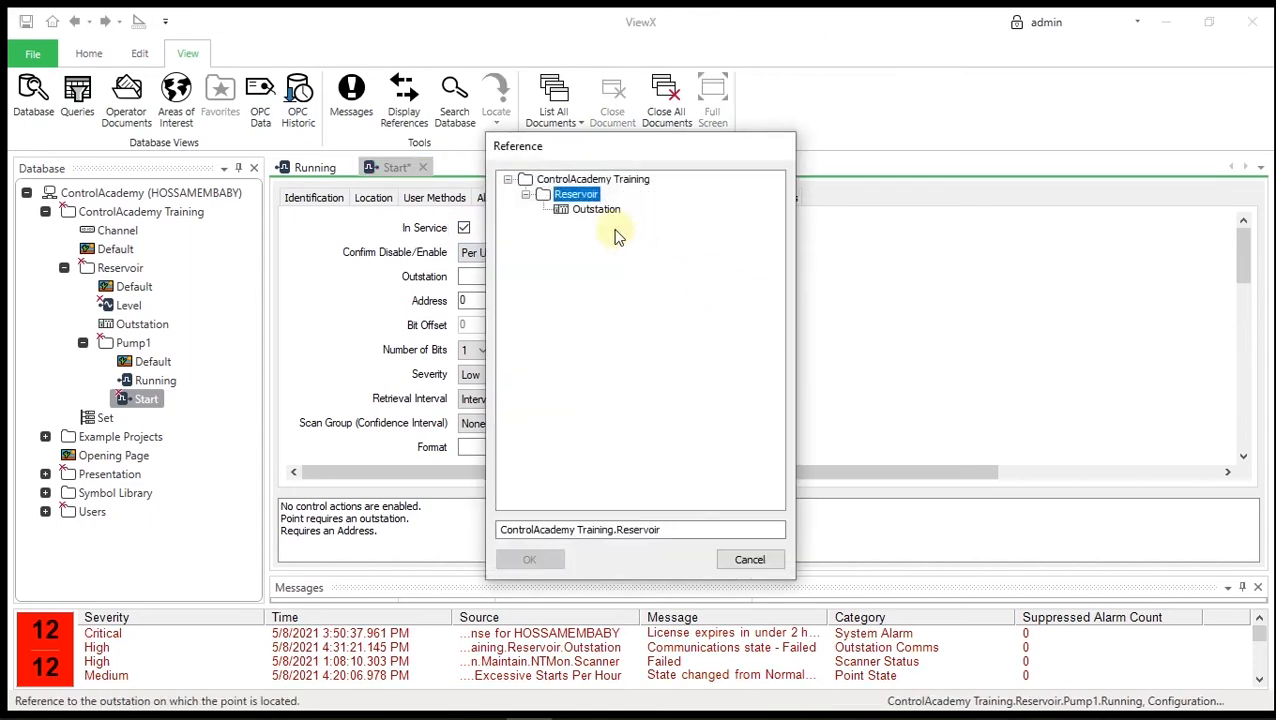
pyautogui.click(600, 210)
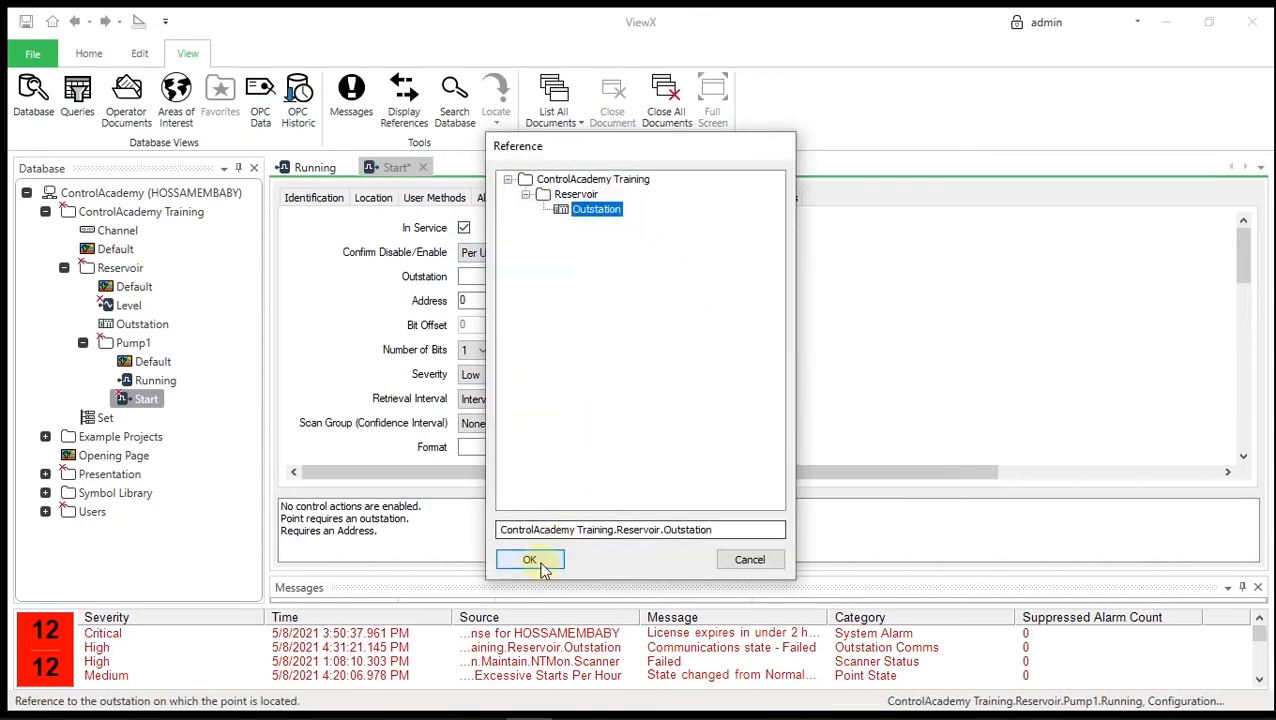
pyautogui.click(529, 560)
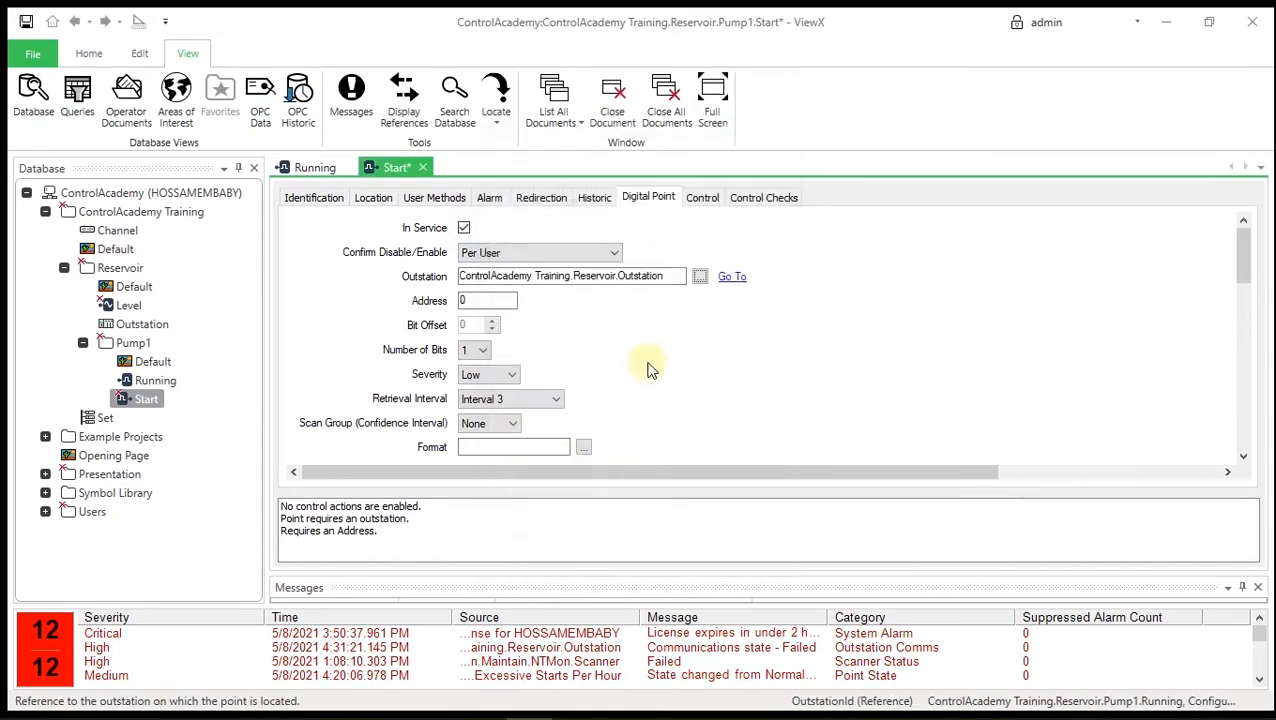
pyautogui.doubleClick(481, 299)
pyautogui.write('1')
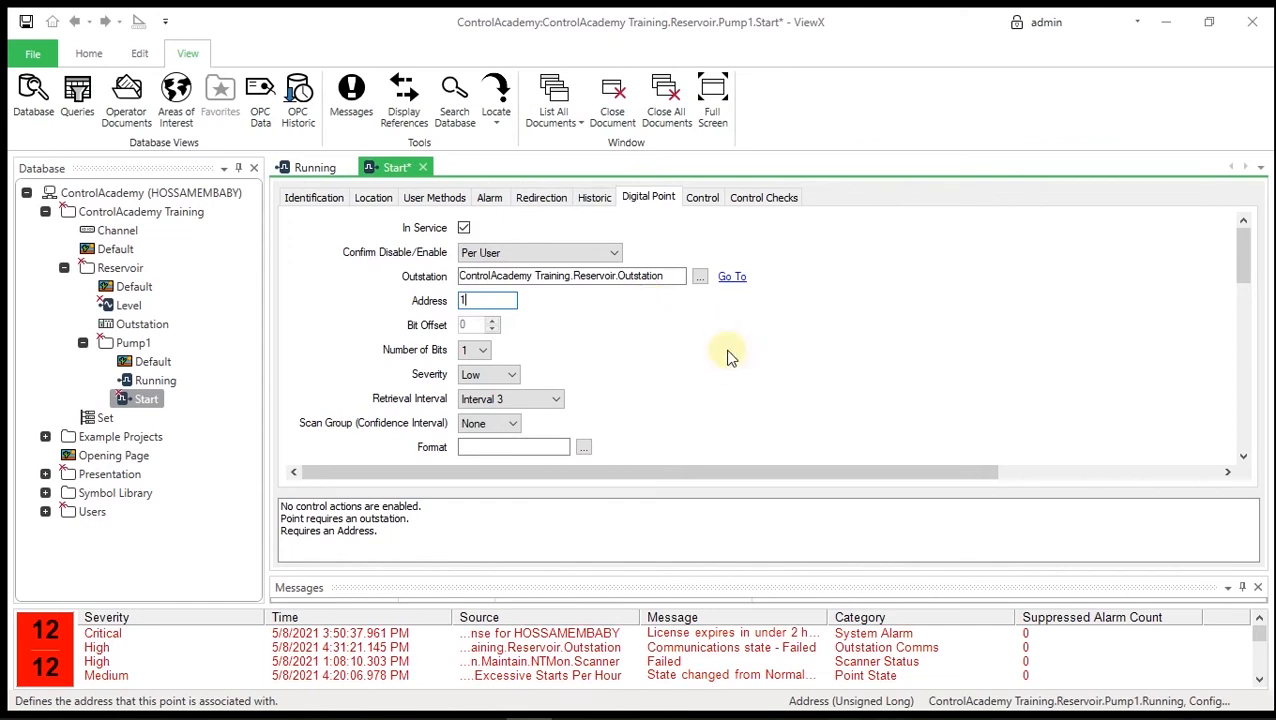
# - Set the Start point's trend update rate to 1 Second
pyautogui.scroll(-3, 728, 357)
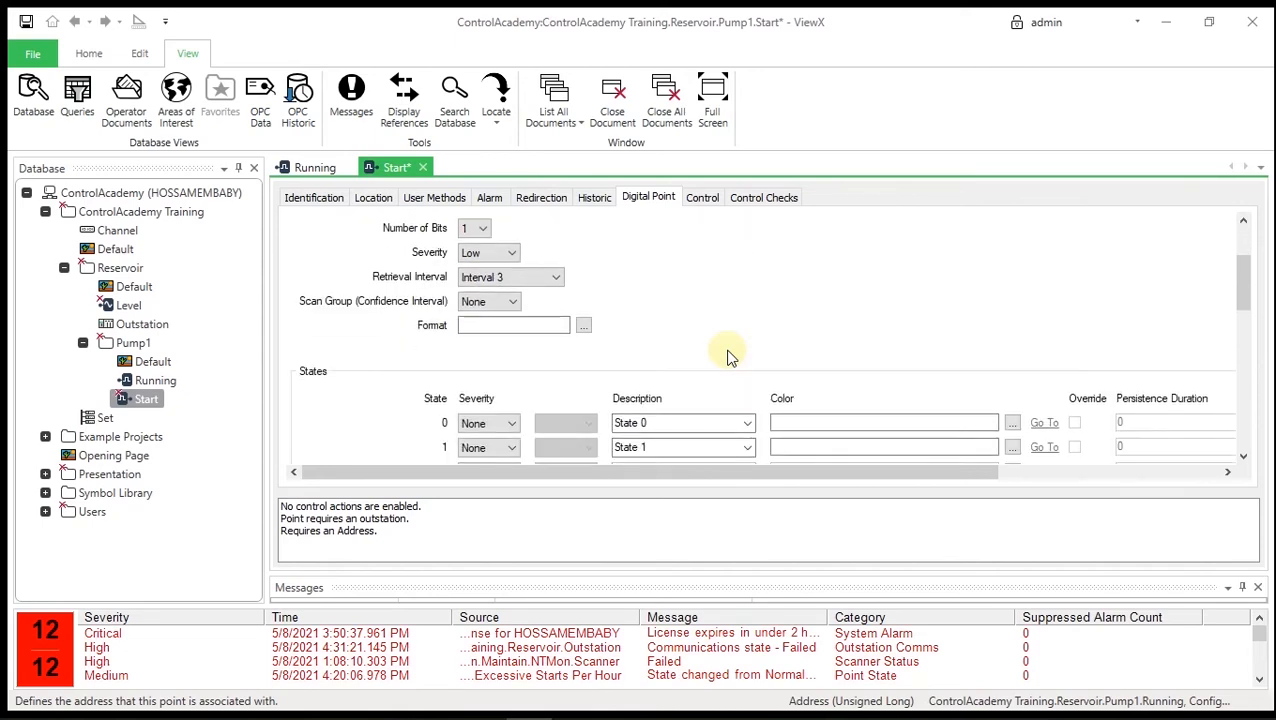
pyautogui.scroll(-1, 728, 357)
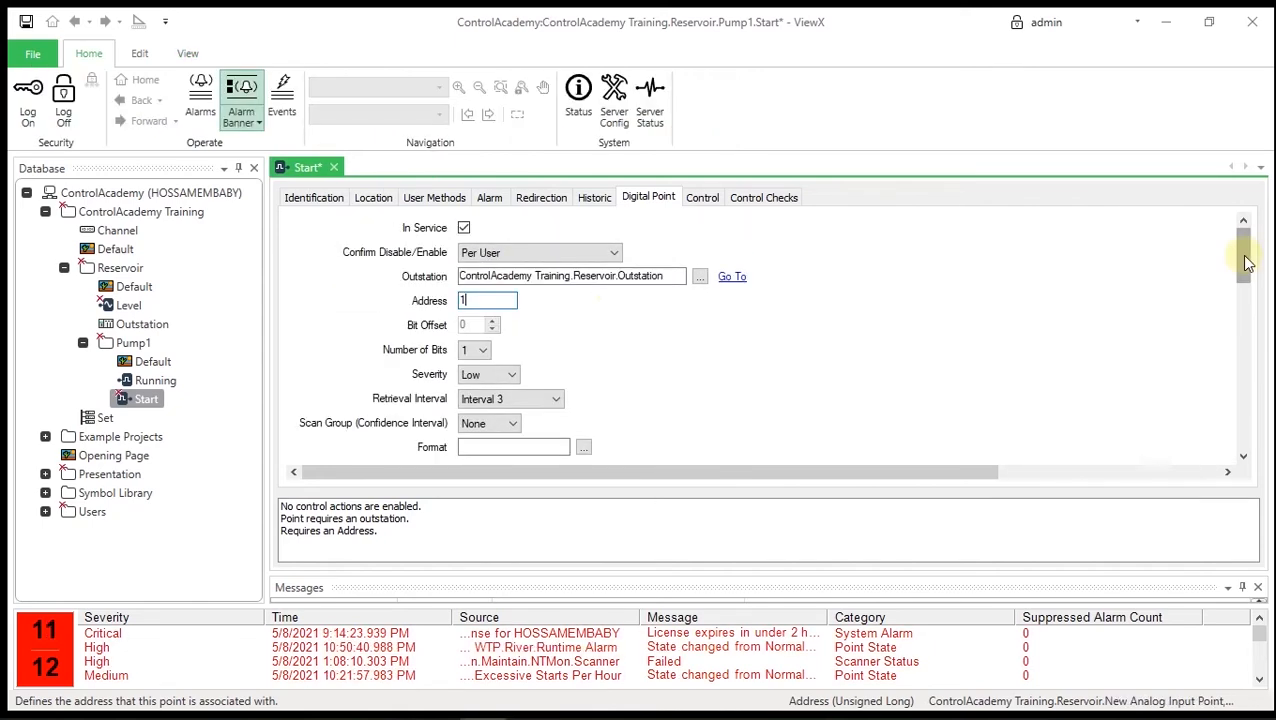
pyautogui.moveTo(1242, 250); pyautogui.dragTo(1252, 386)
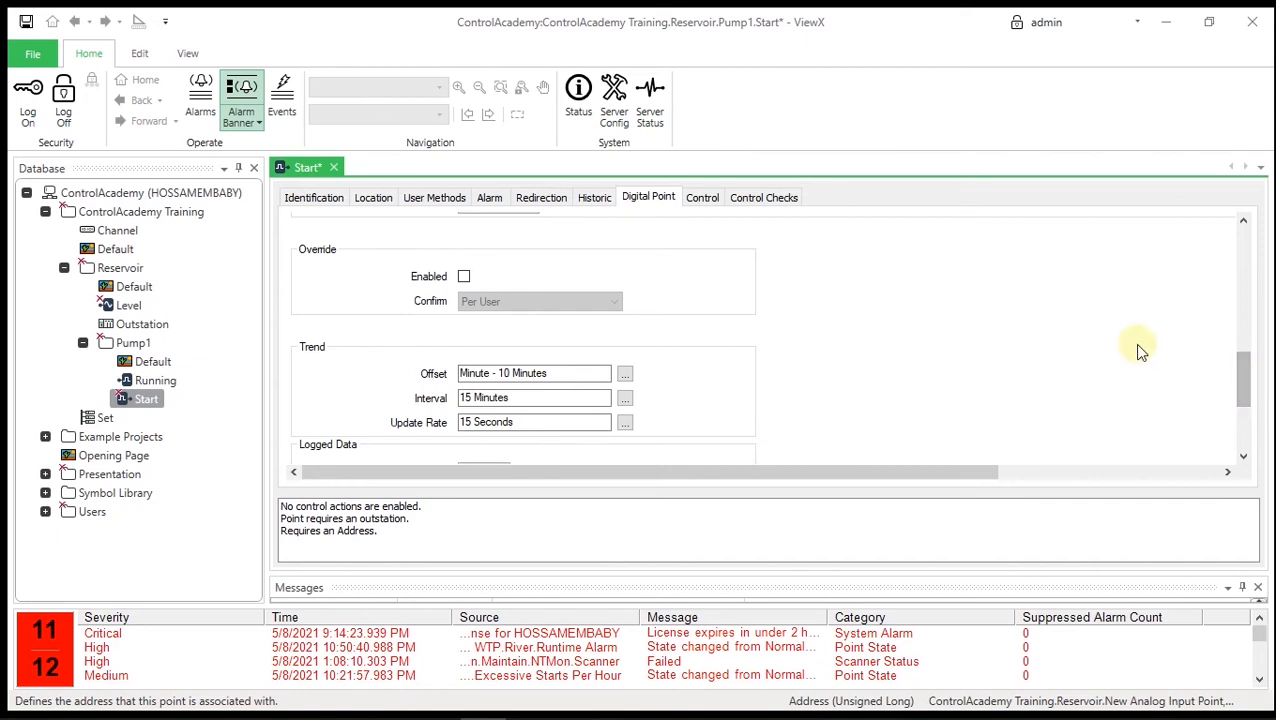
pyautogui.click(624, 422)
pyautogui.doubleClick(661, 405)
pyautogui.write('1')
pyautogui.click(645, 508)
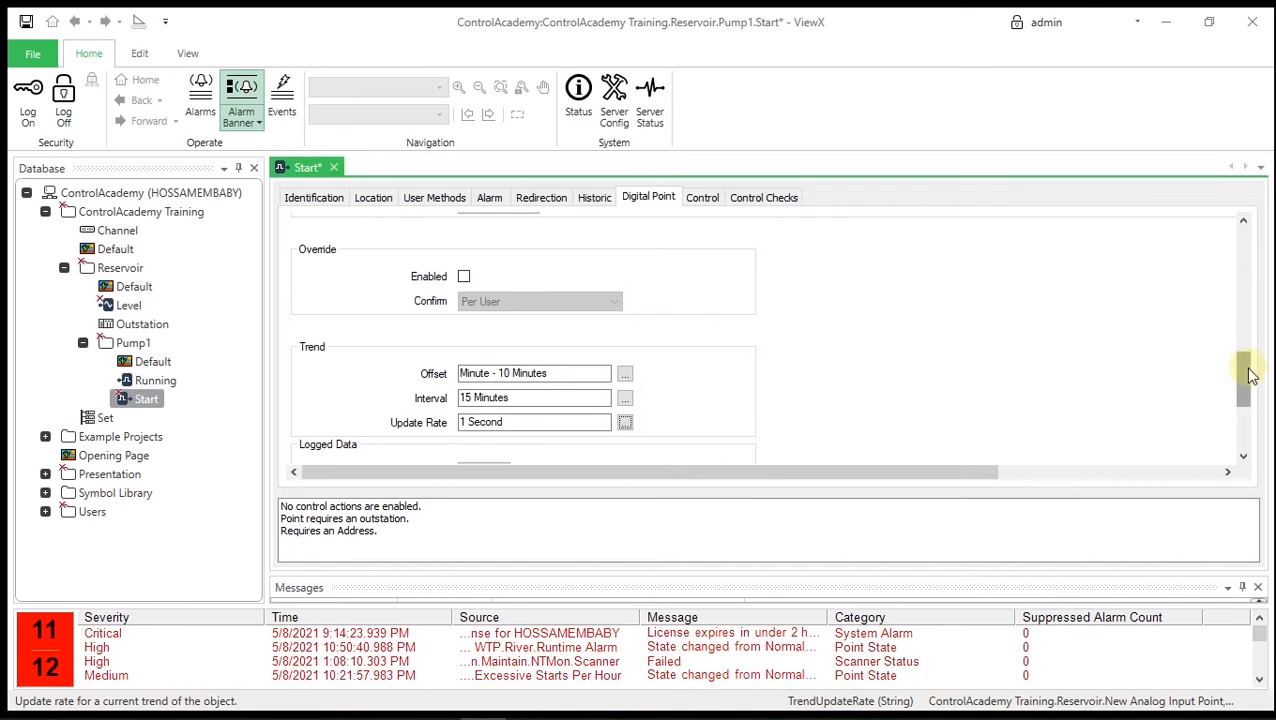
pyautogui.moveTo(1250, 373); pyautogui.dragTo(1247, 415)
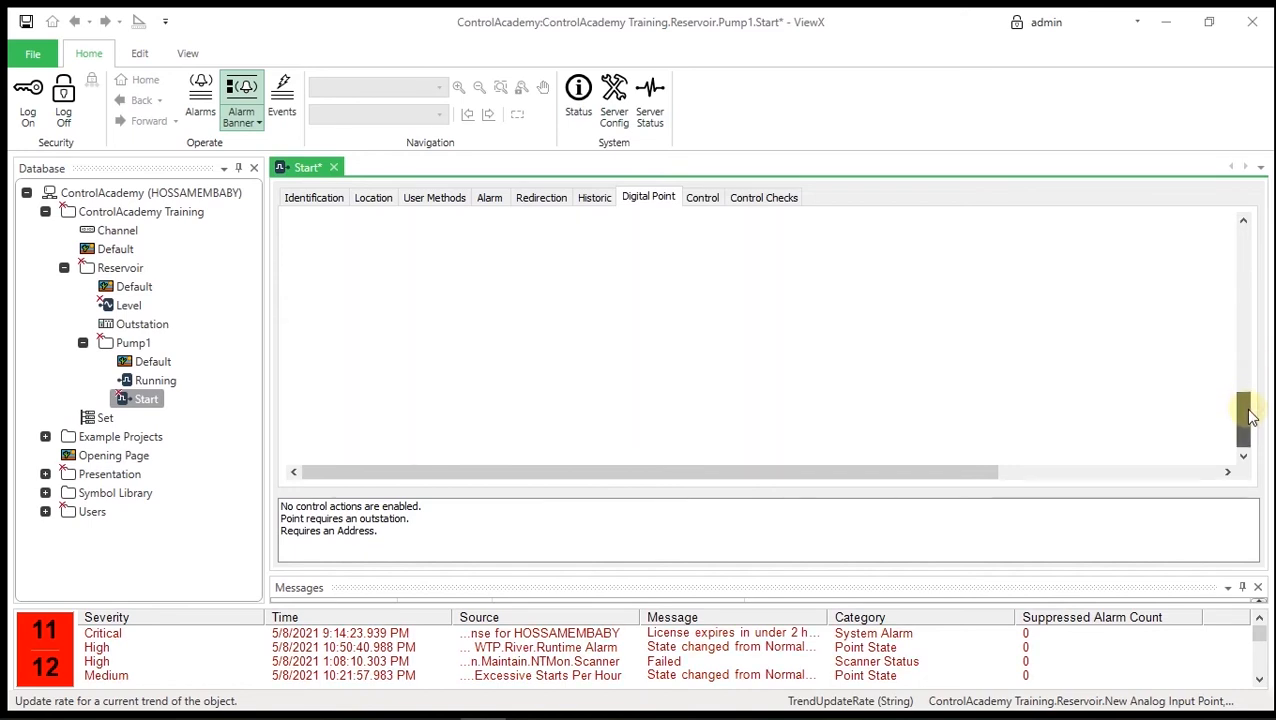
# - Enable historic logging for the Start point with its trend using raw data
pyautogui.click(596, 200)
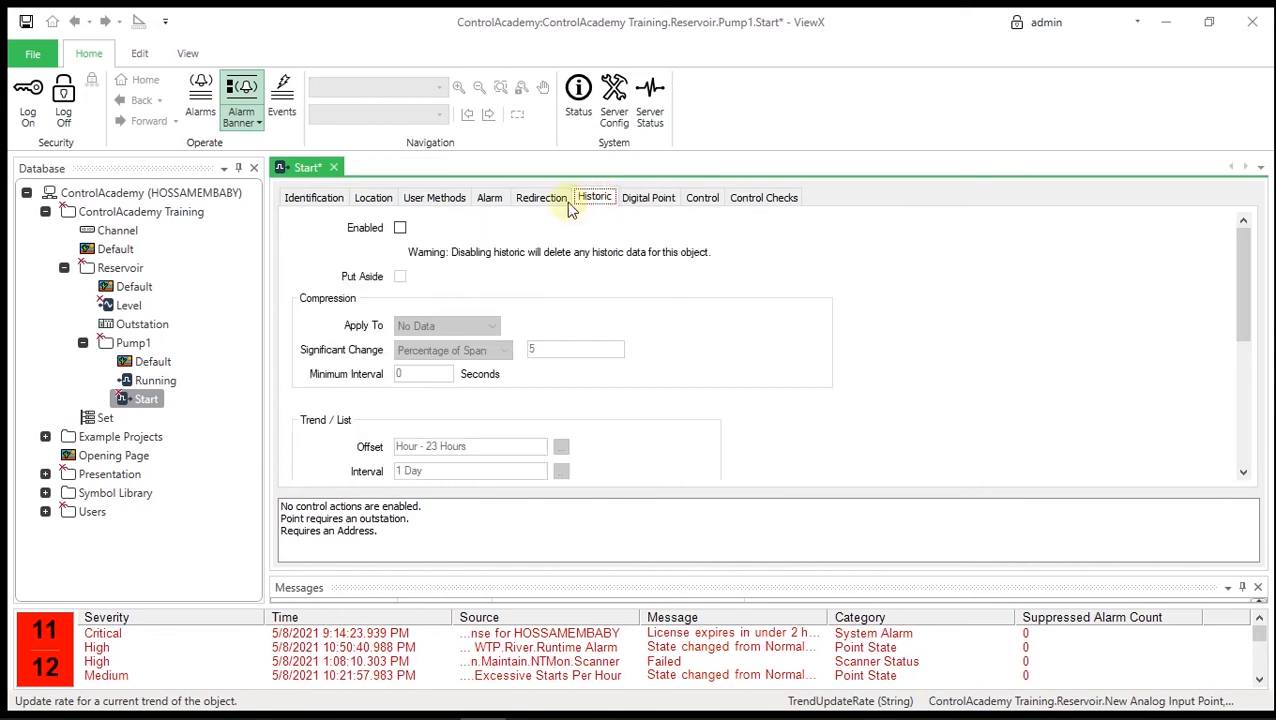
pyautogui.click(400, 228)
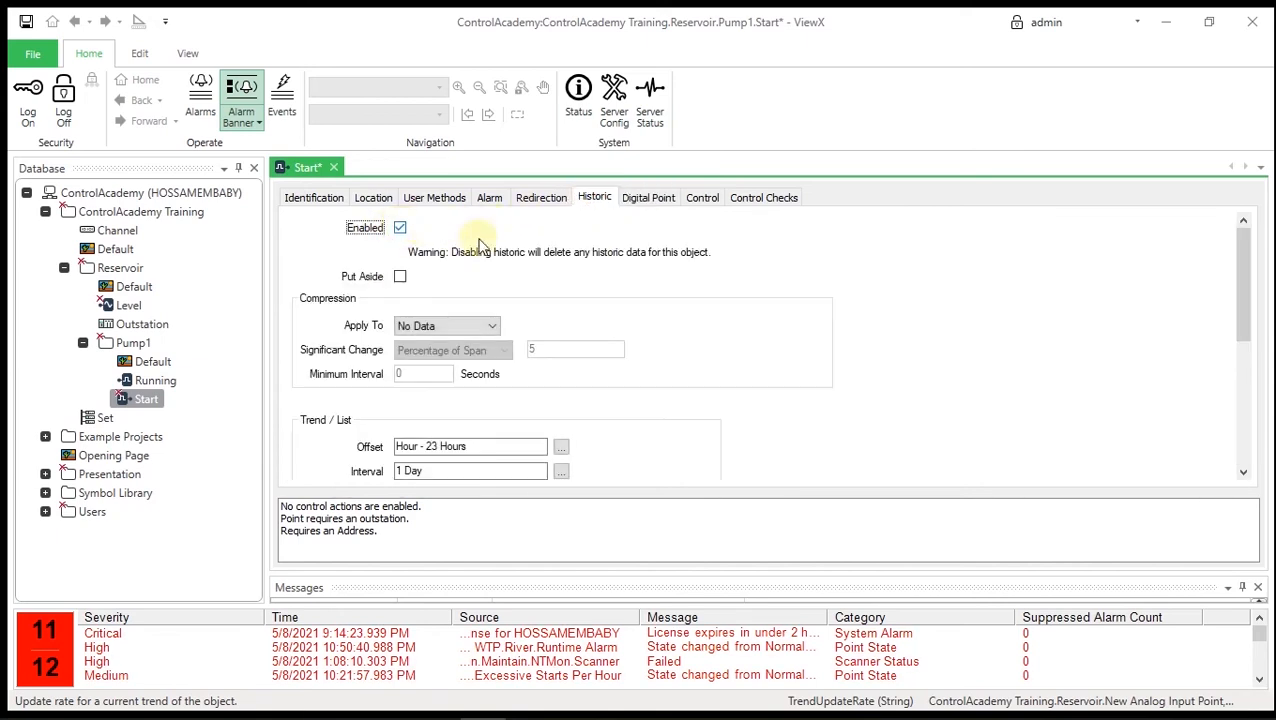
pyautogui.moveTo(1248, 320); pyautogui.dragTo(1245, 364)
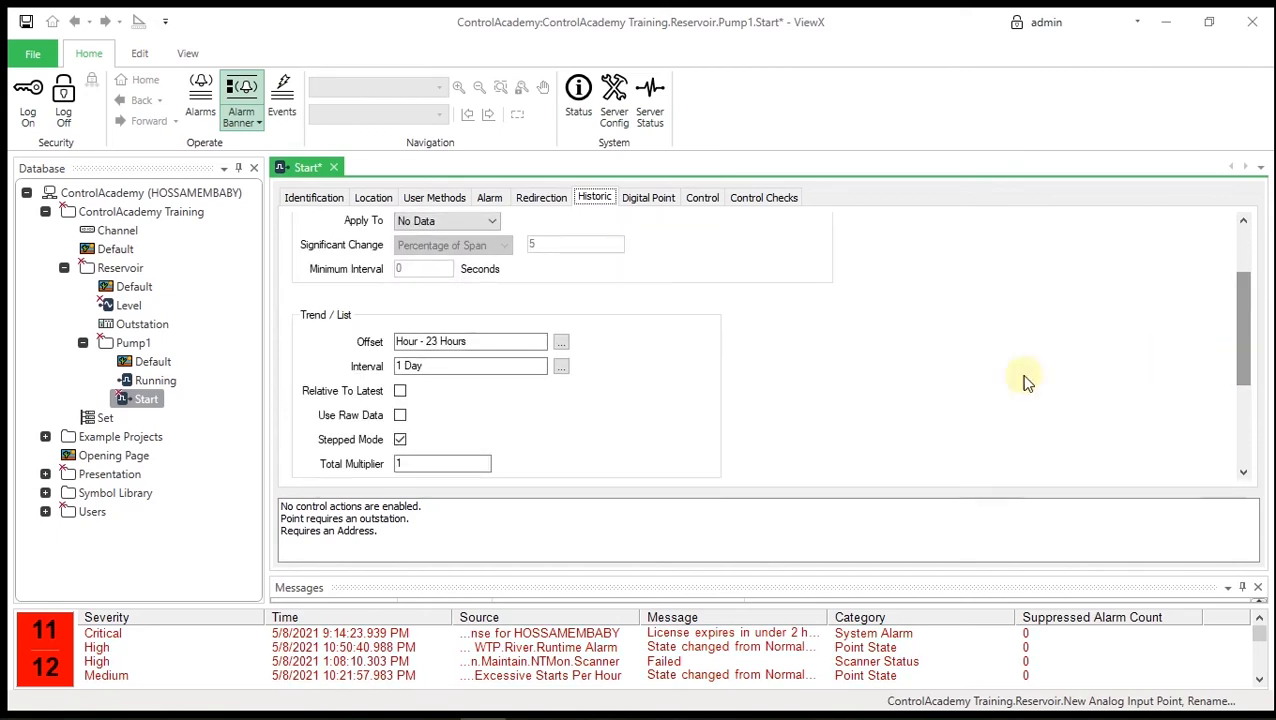
pyautogui.click(401, 416)
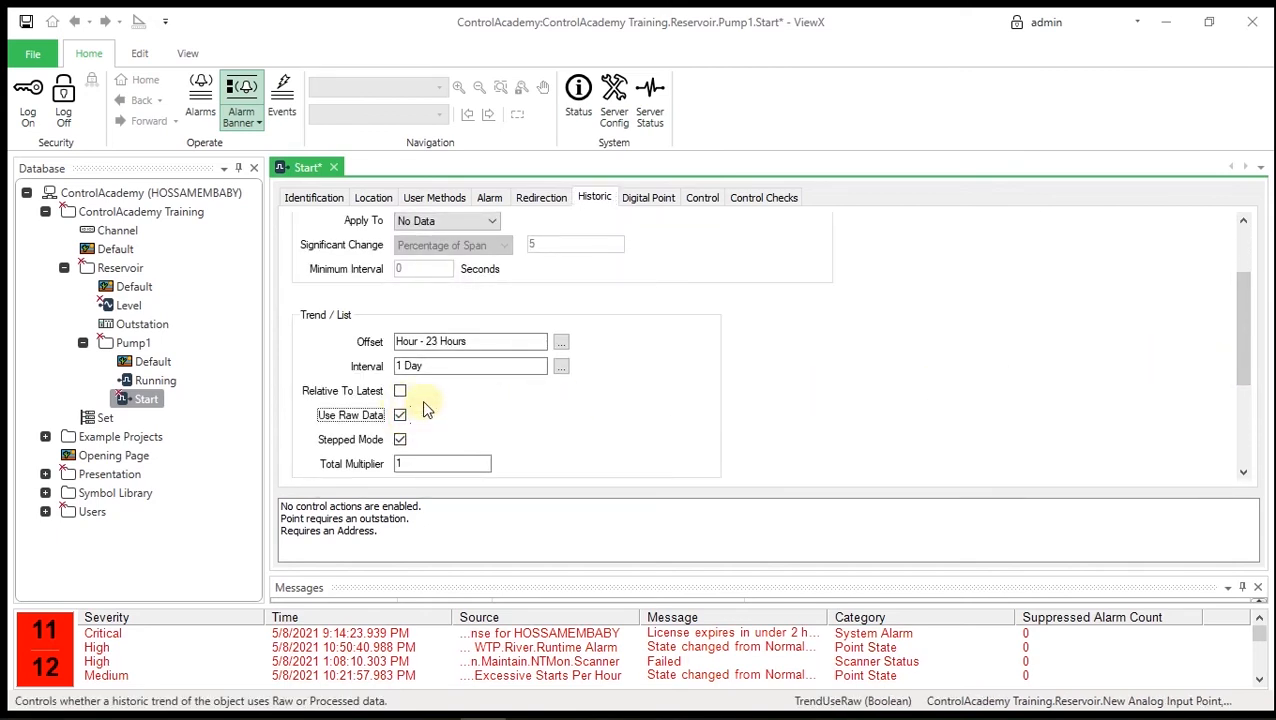
pyautogui.click(704, 200)
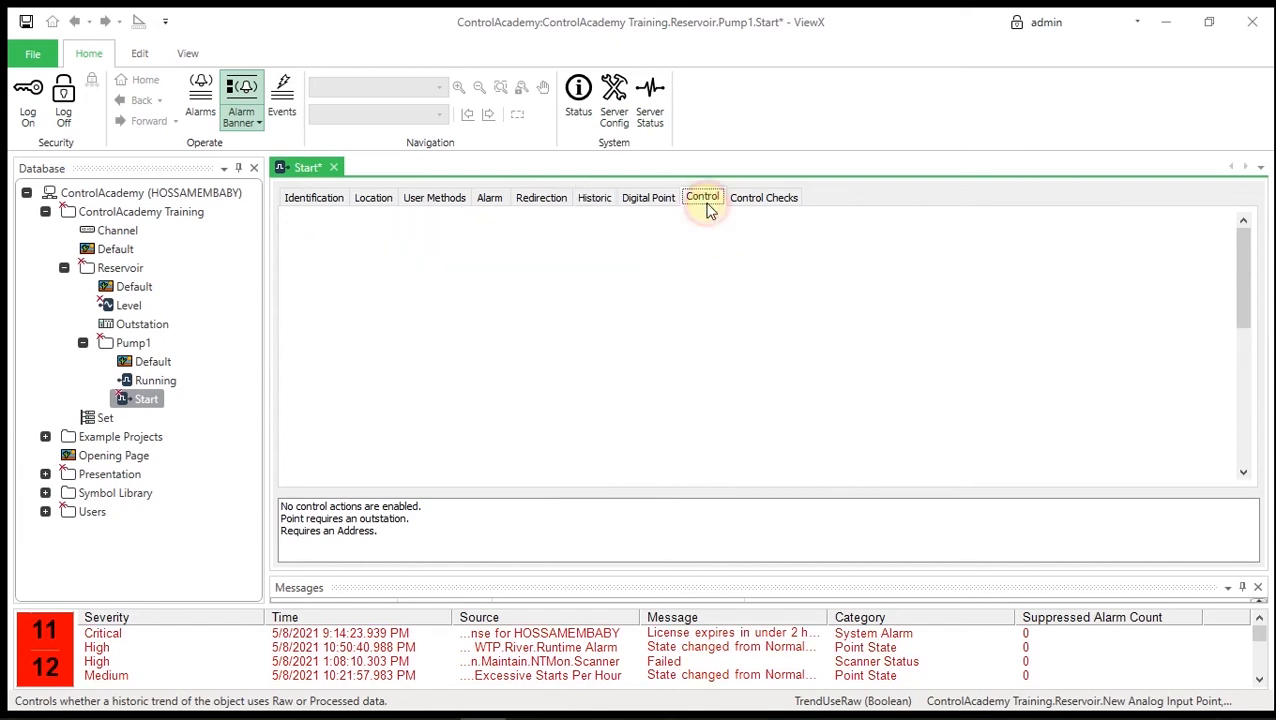
# - Enable Start's control actions 1 and 2, described as Stop and Start
pyautogui.click(468, 279)
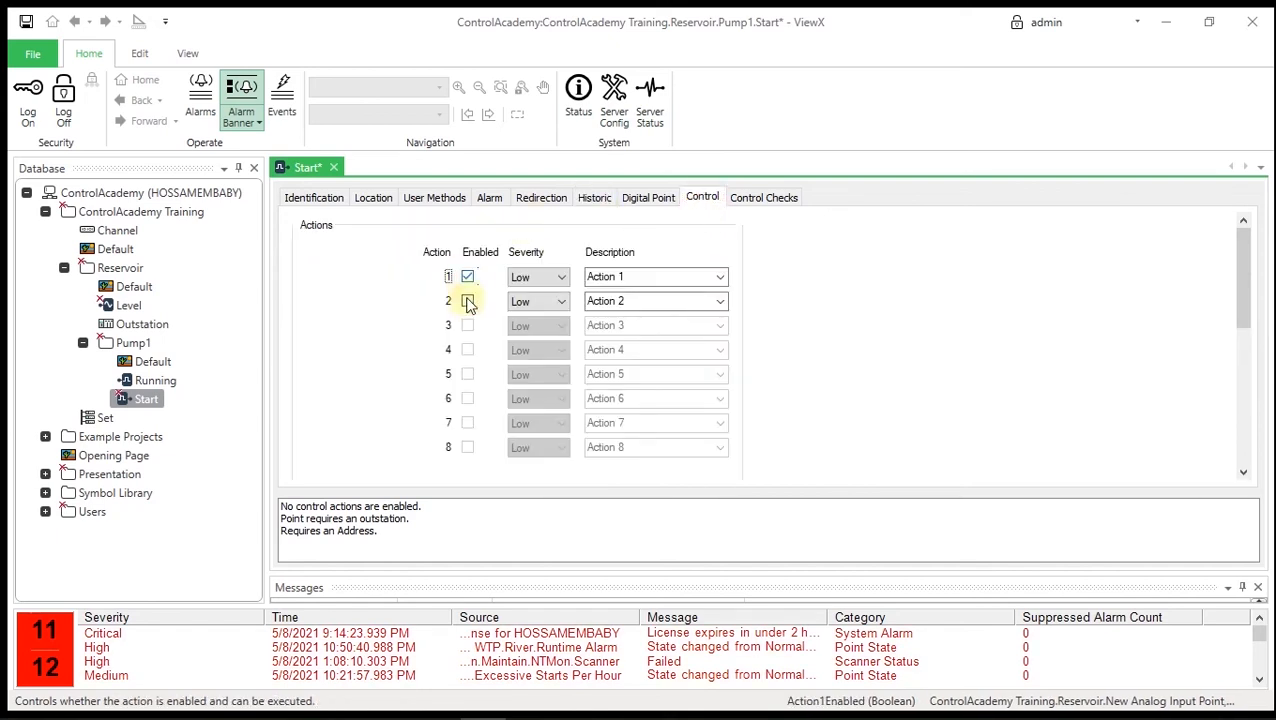
pyautogui.click(467, 301)
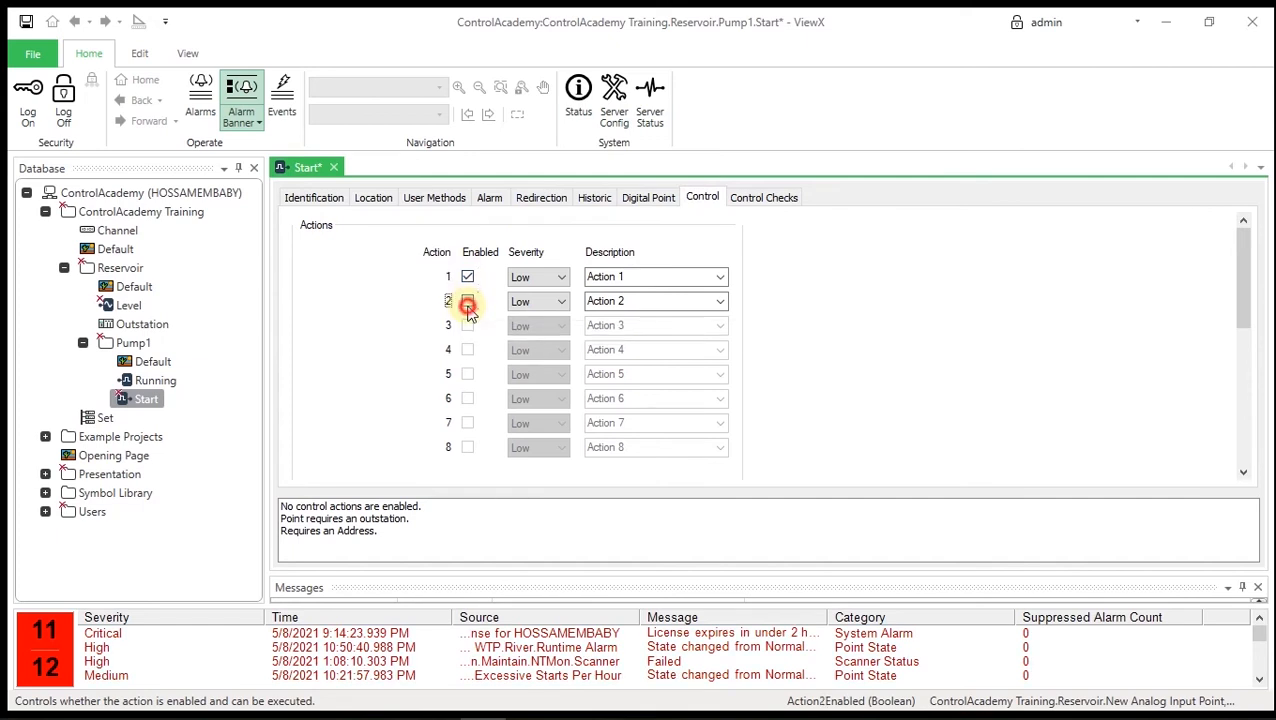
pyautogui.click(720, 277)
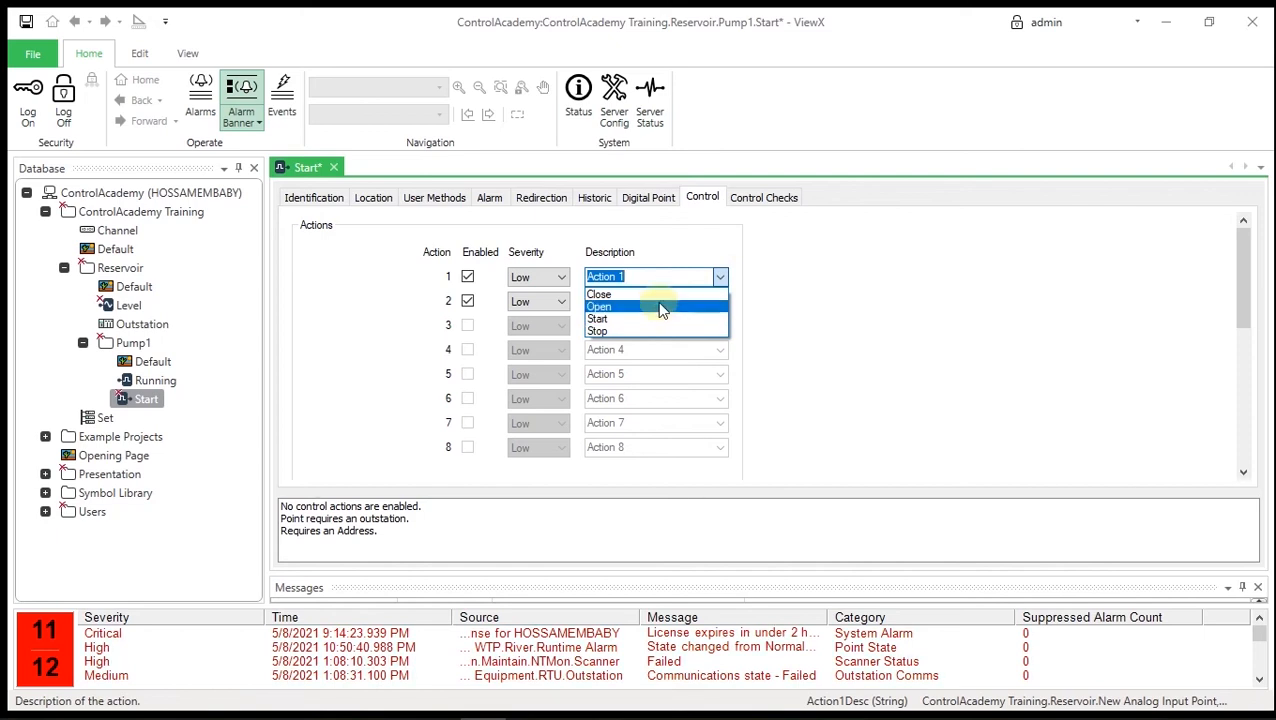
pyautogui.click(662, 330)
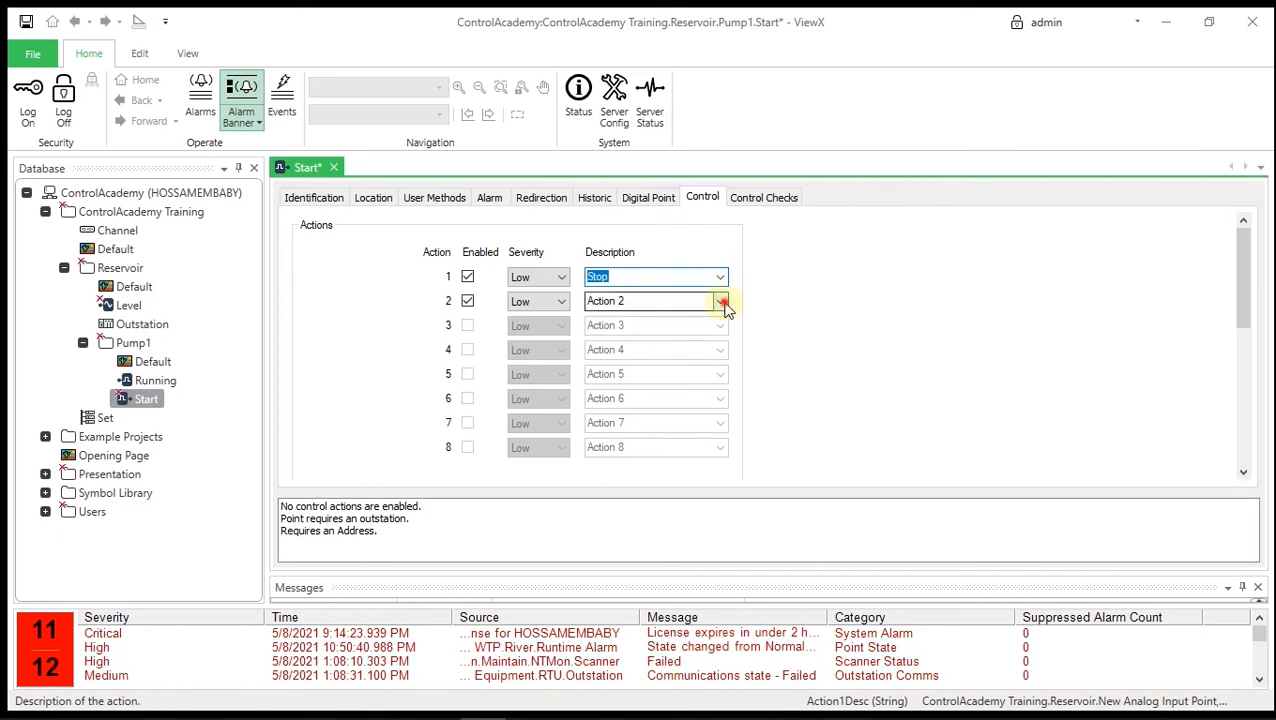
pyautogui.click(720, 301)
pyautogui.click(671, 347)
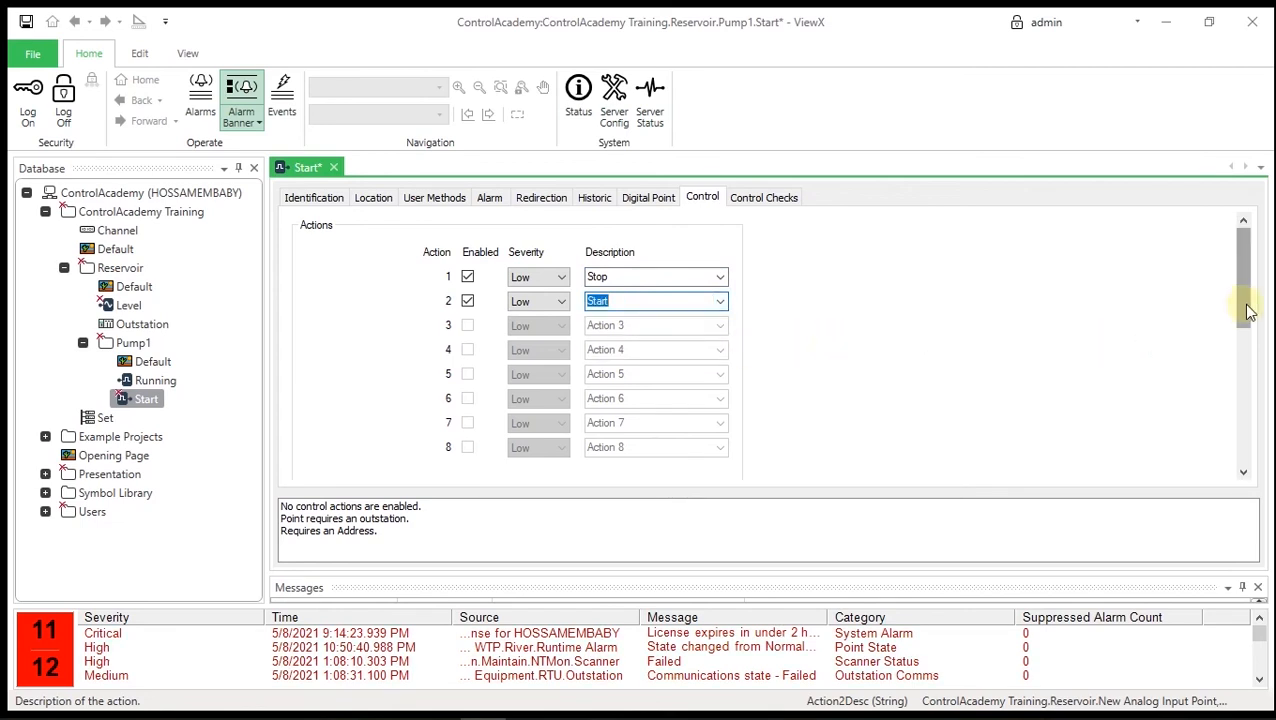
# - Tick Update point on successful action and save the Start point
pyautogui.moveTo(1246, 310); pyautogui.dragTo(1092, 412)
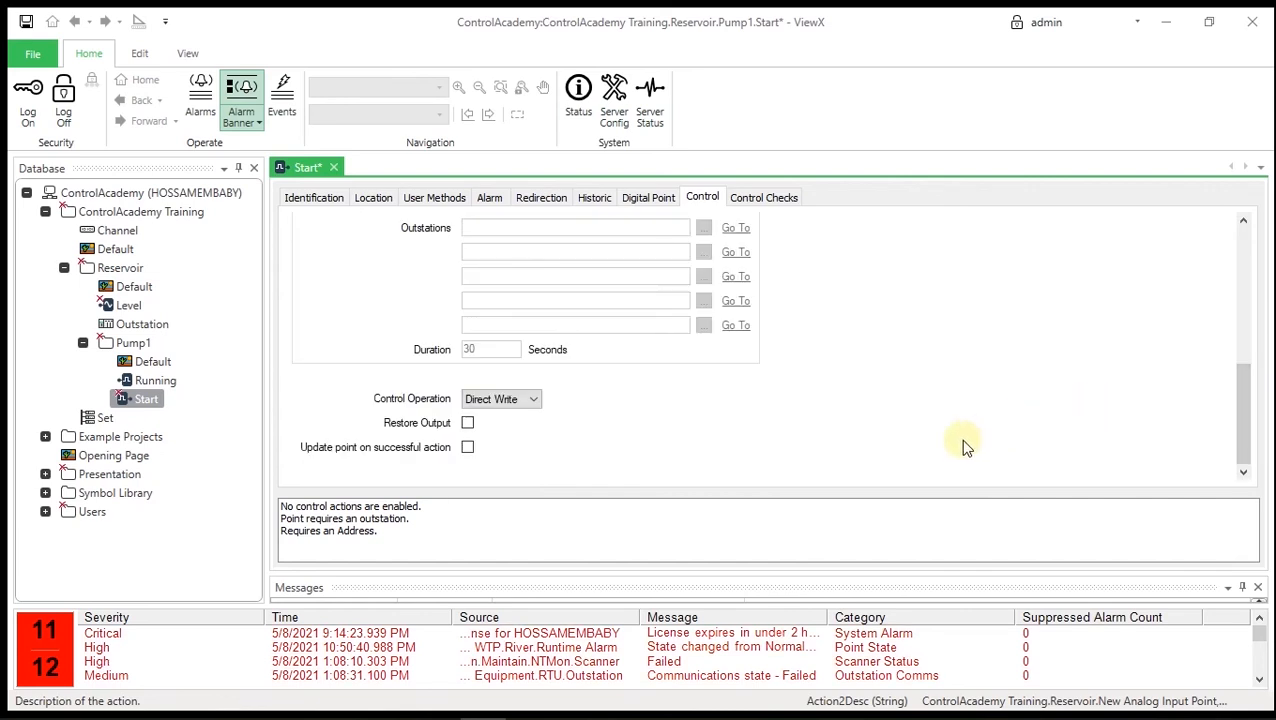
pyautogui.click(466, 452)
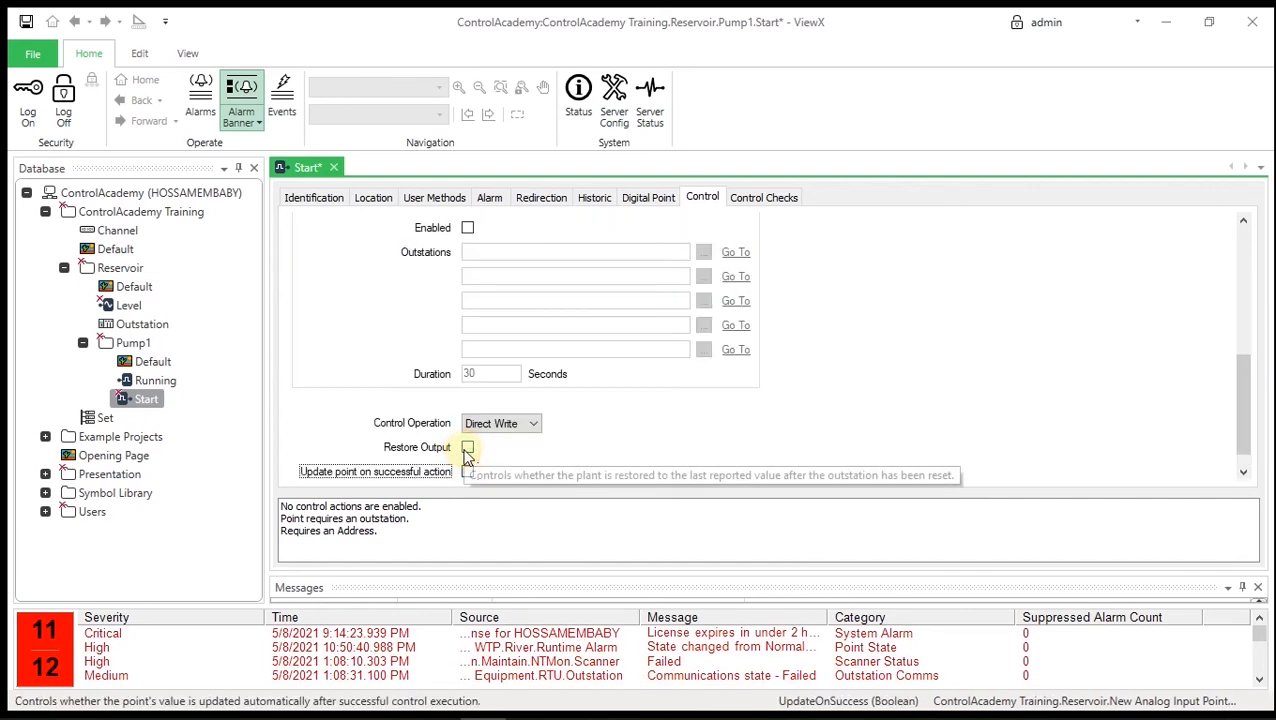
pyautogui.click(467, 471)
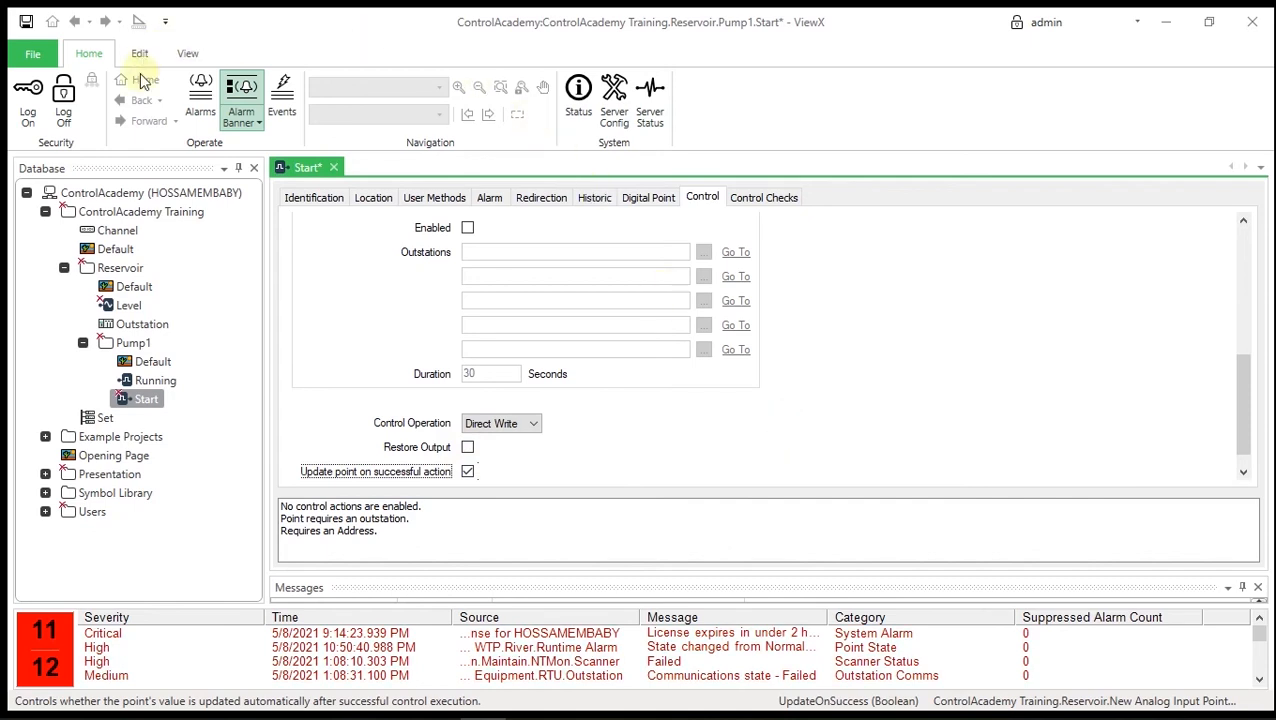
pyautogui.click(29, 21)
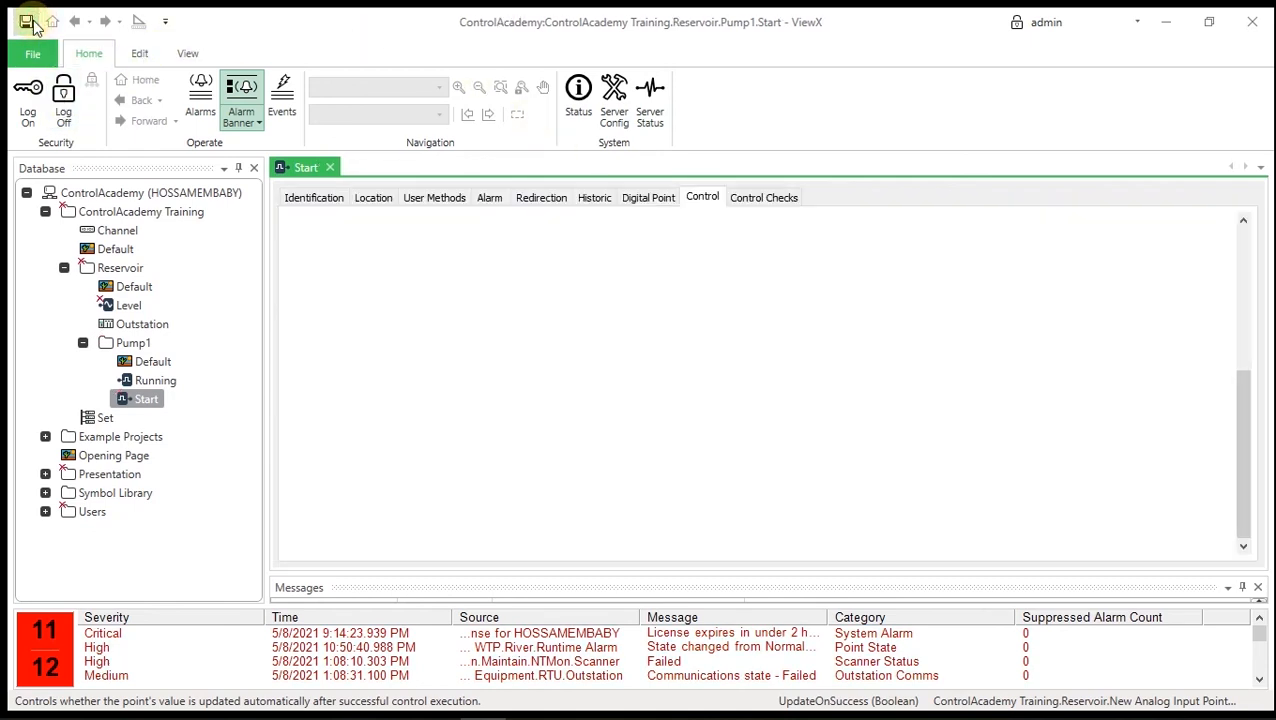
# - Close the Start editor; put Level in service on the Reservoir Outstation, address 30001
pyautogui.click(330, 167)
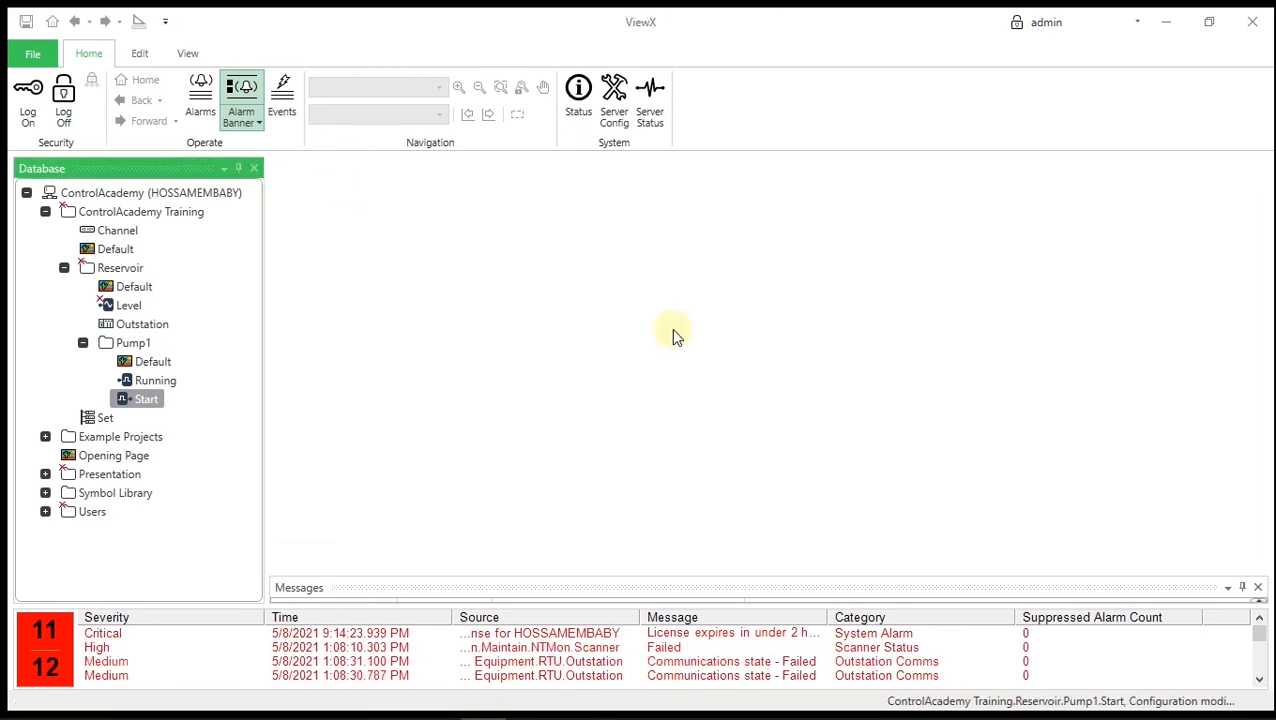
pyautogui.rightClick(136, 309)
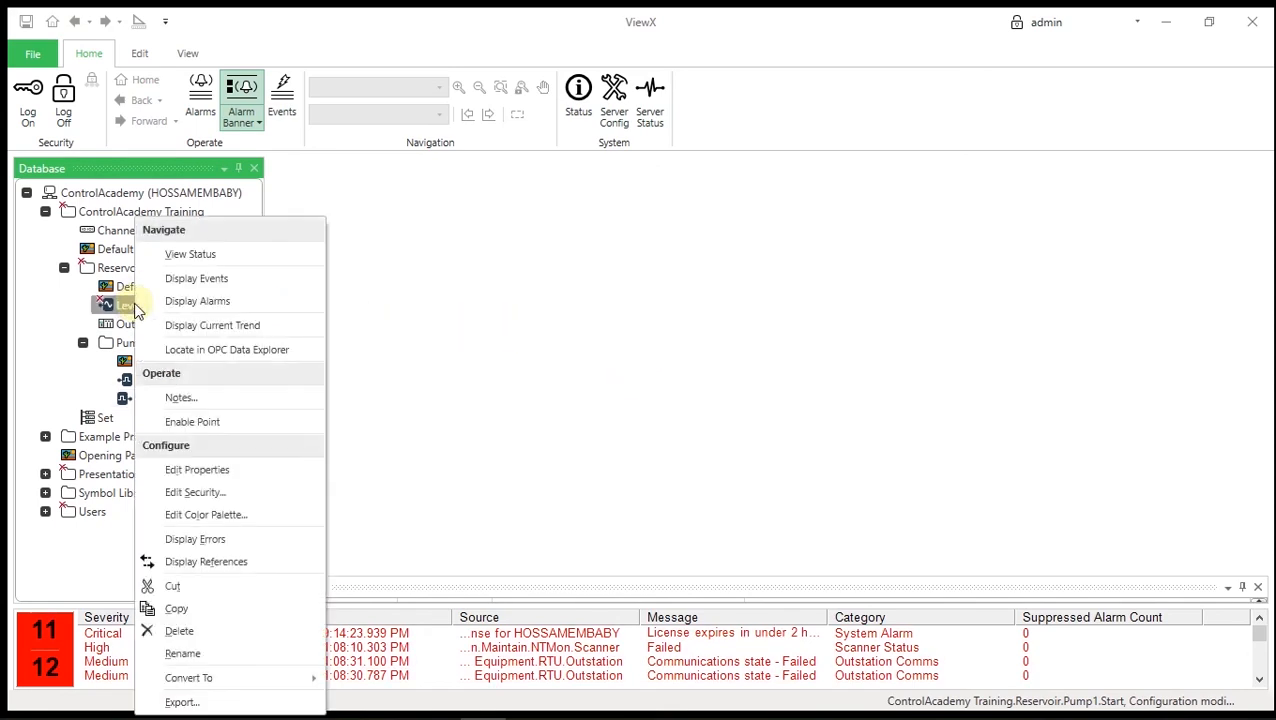
pyautogui.click(232, 469)
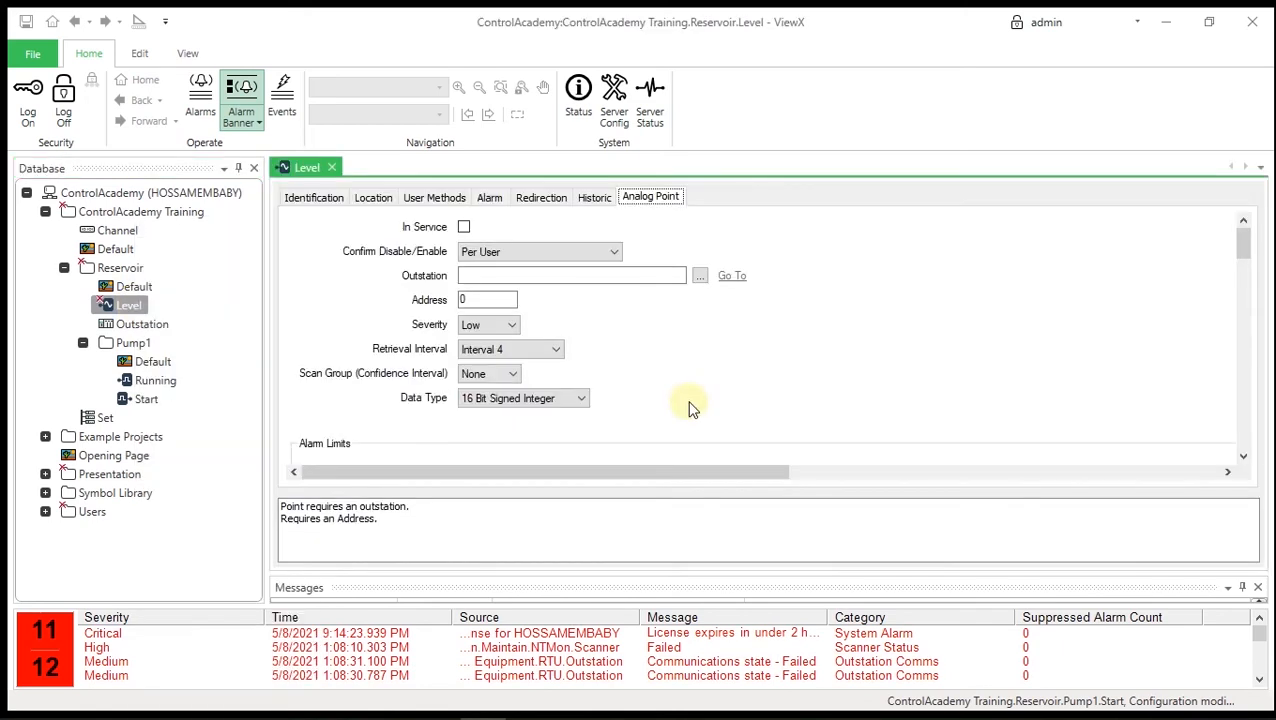
pyautogui.click(464, 229)
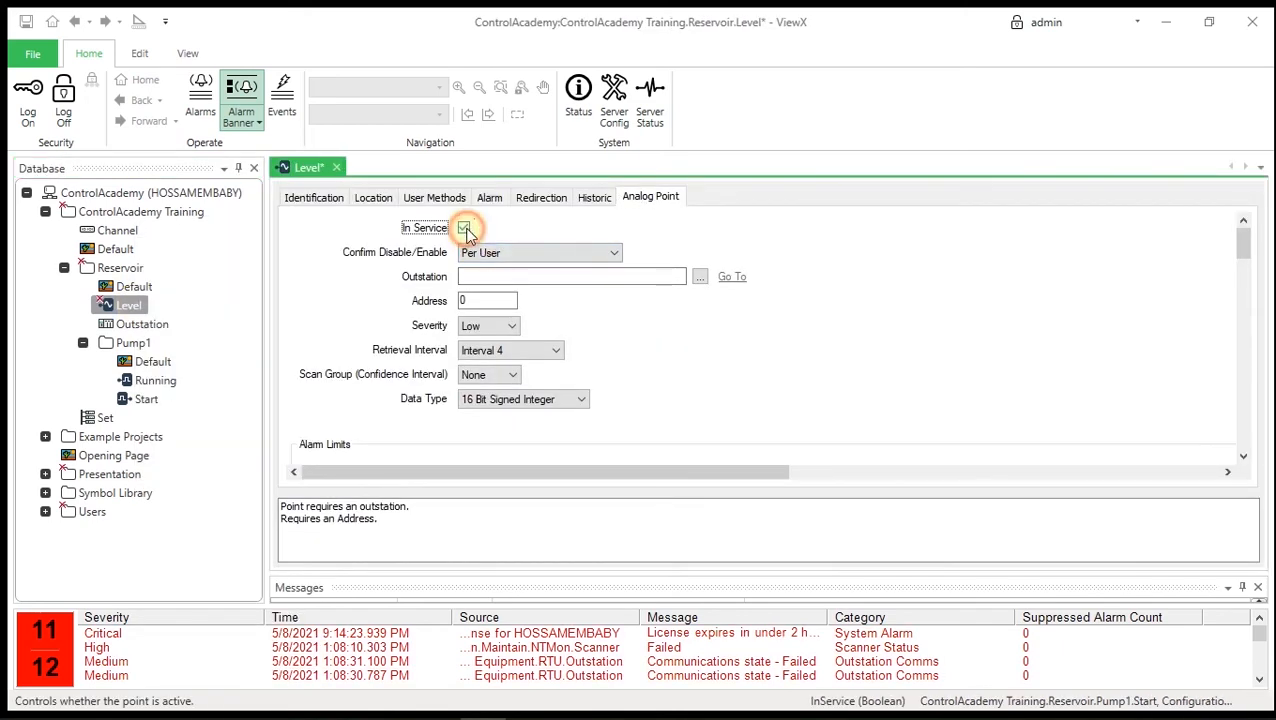
pyautogui.click(702, 277)
pyautogui.click(587, 214)
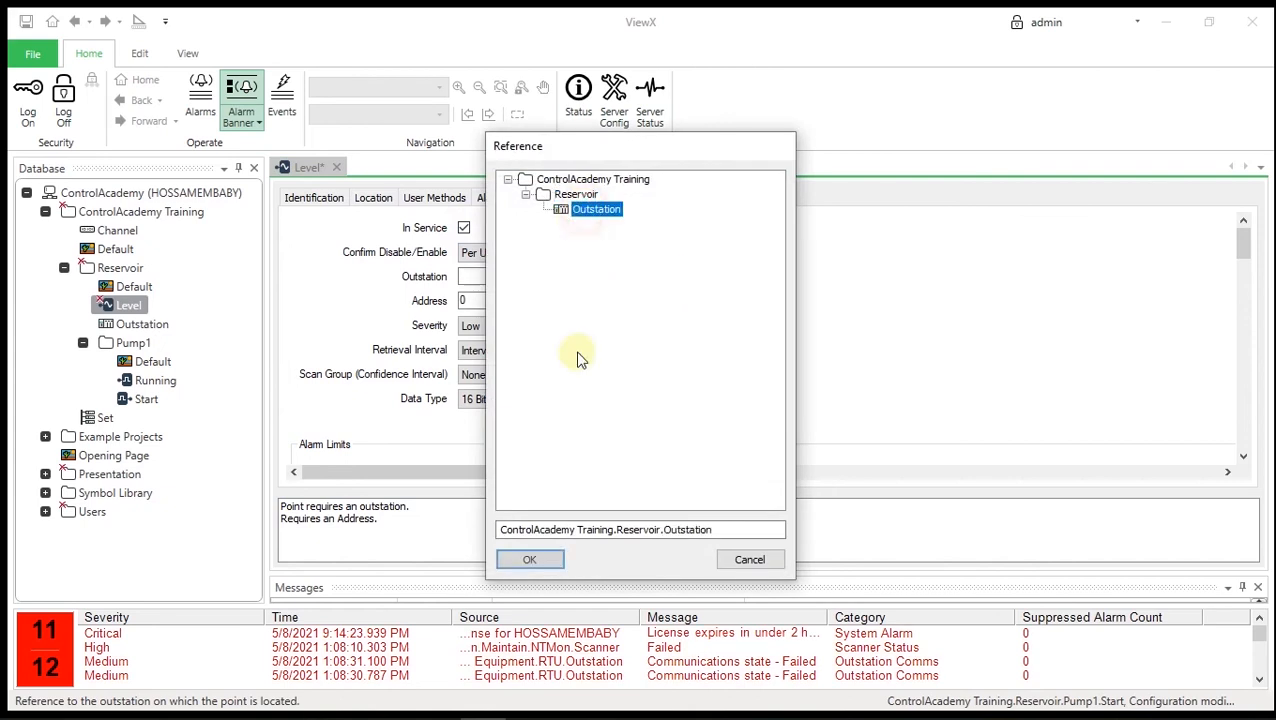
pyautogui.click(526, 559)
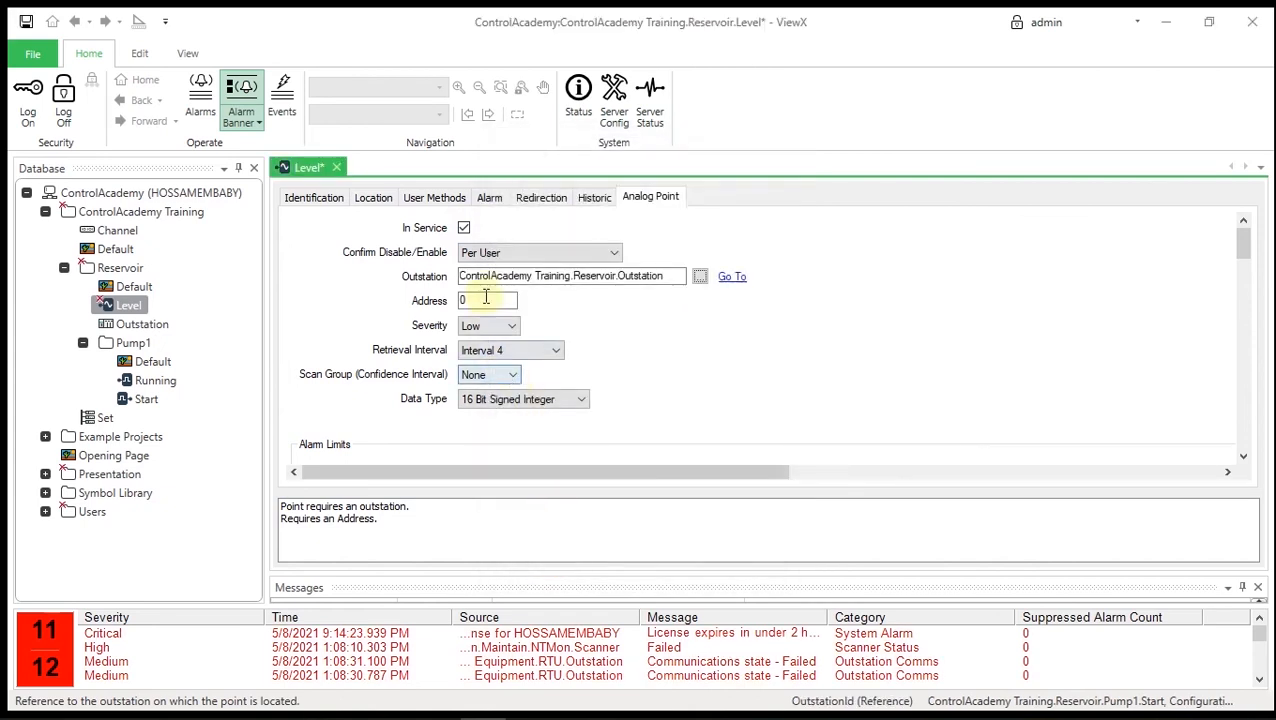
pyautogui.click(484, 304)
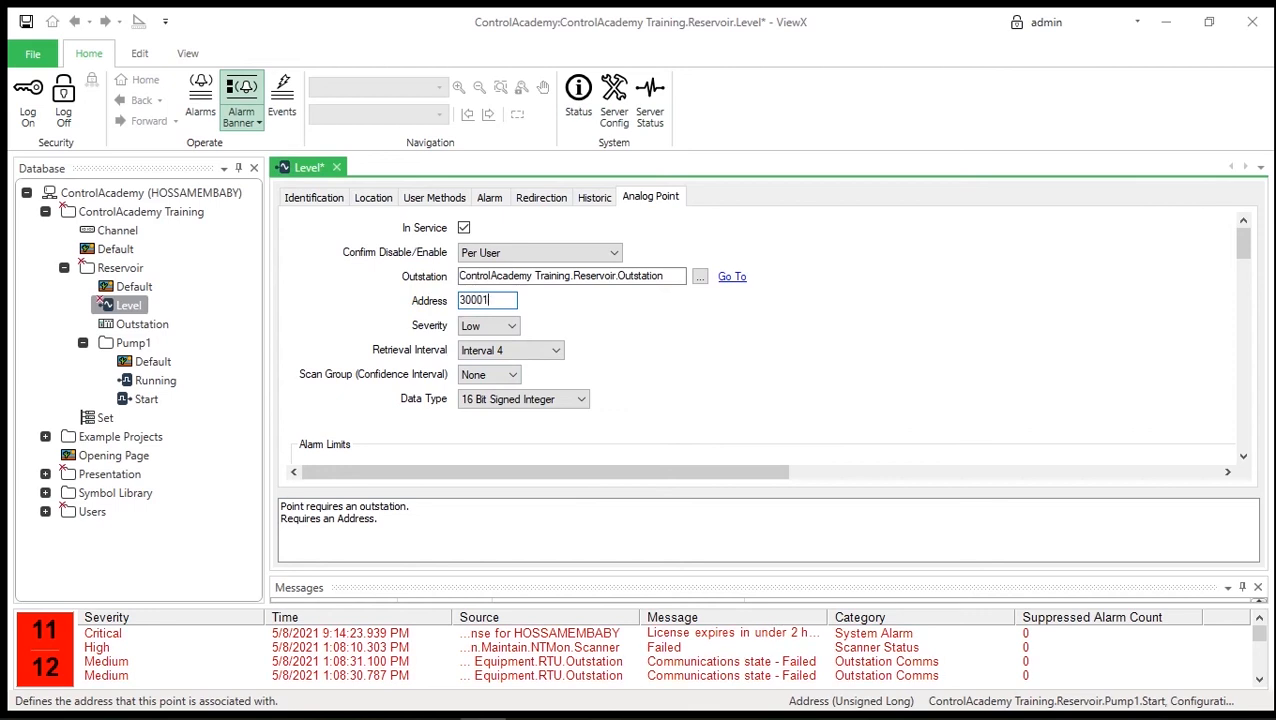
# - Set Level's alarm limits: Full Scale 100, High High 80, High 60, Low 40, Low Low 20
pyautogui.moveTo(1243, 240); pyautogui.dragTo(1242, 270)
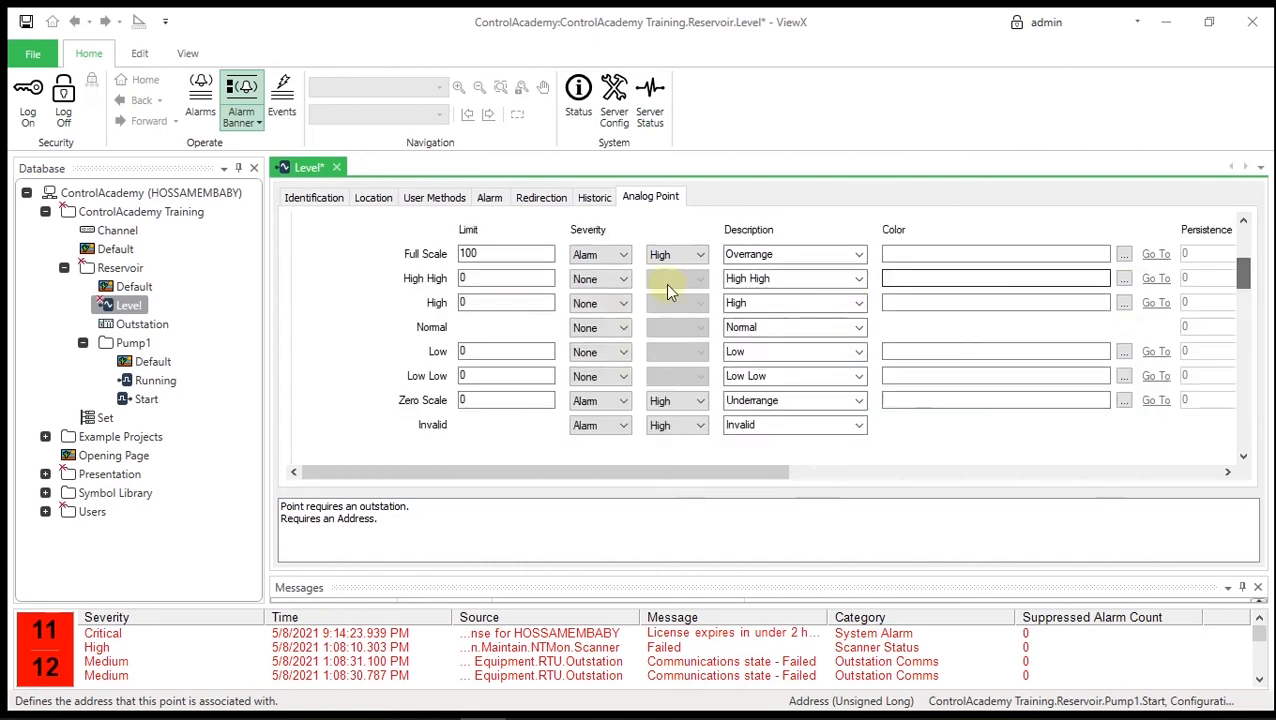
pyautogui.click(501, 255)
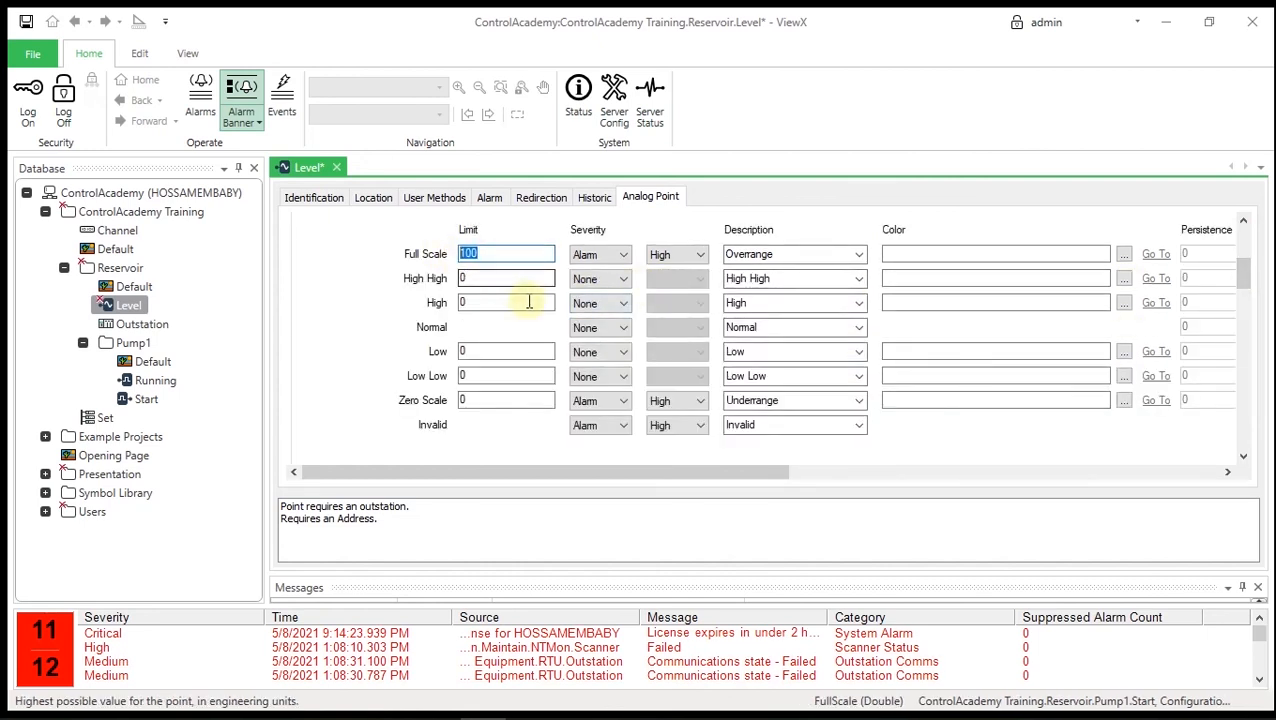
pyautogui.click(498, 278)
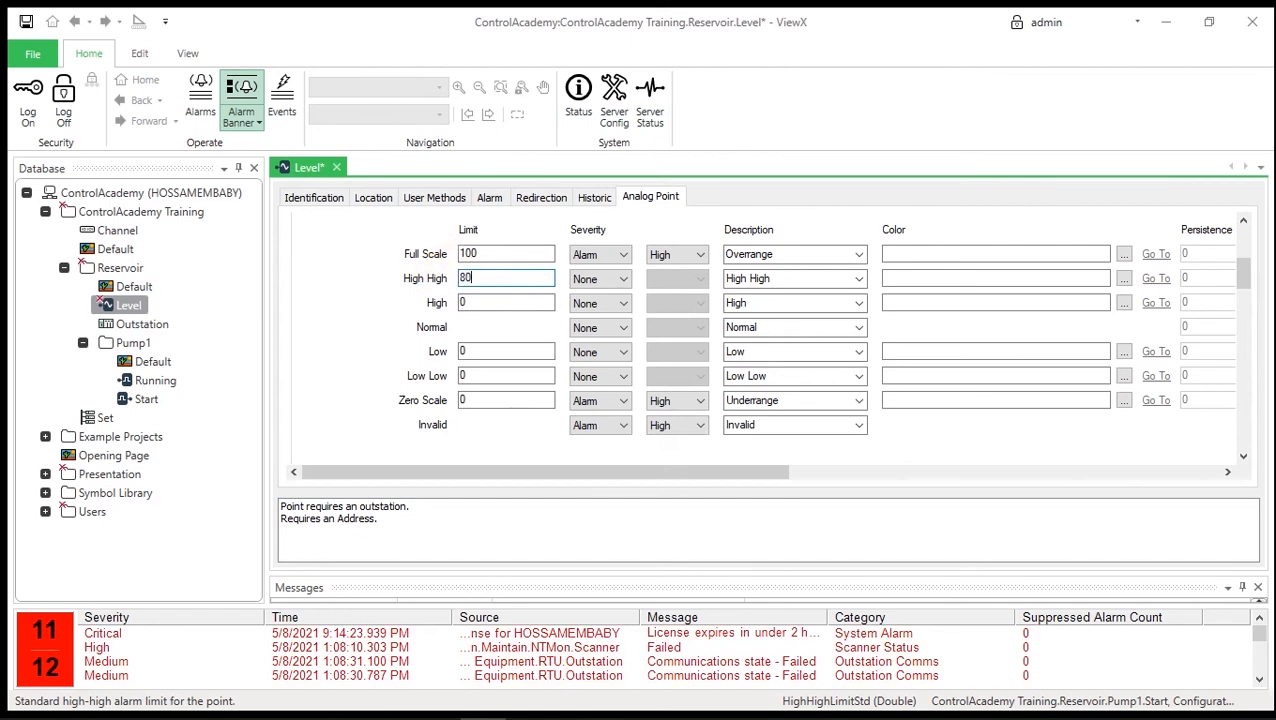
pyautogui.click(463, 302)
pyautogui.write('60')
pyautogui.click(470, 352)
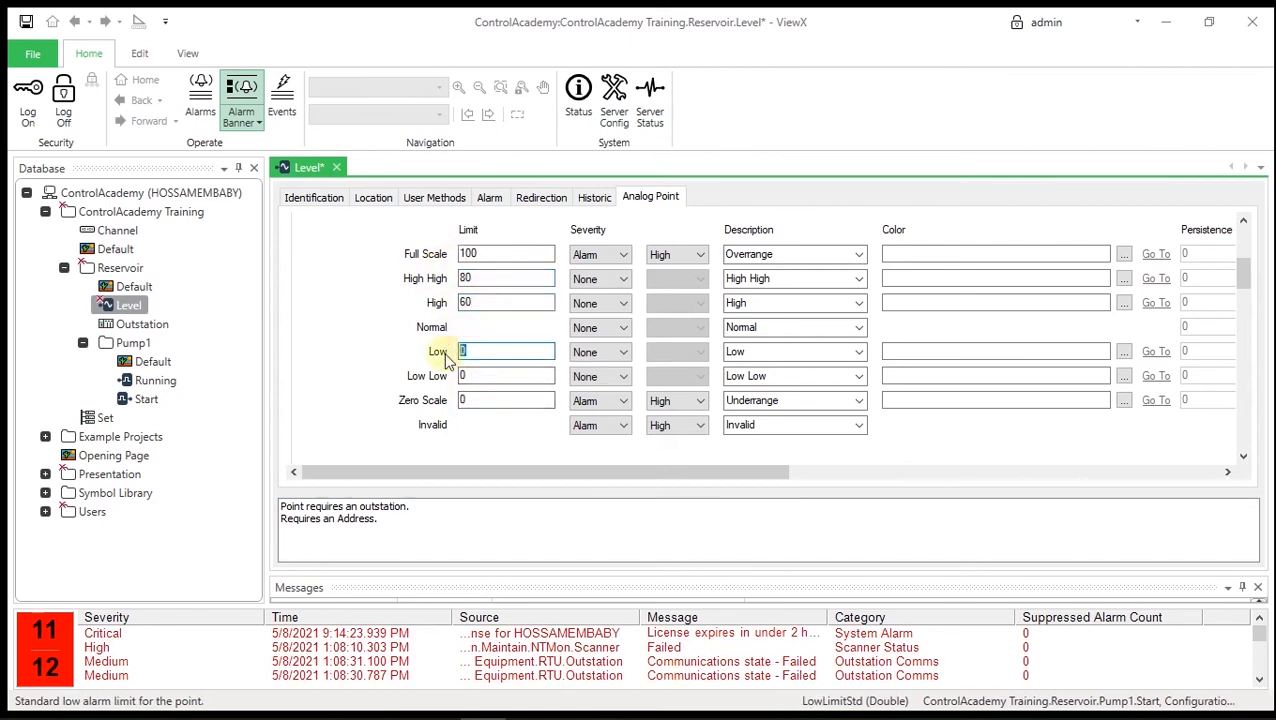
pyautogui.write('40')
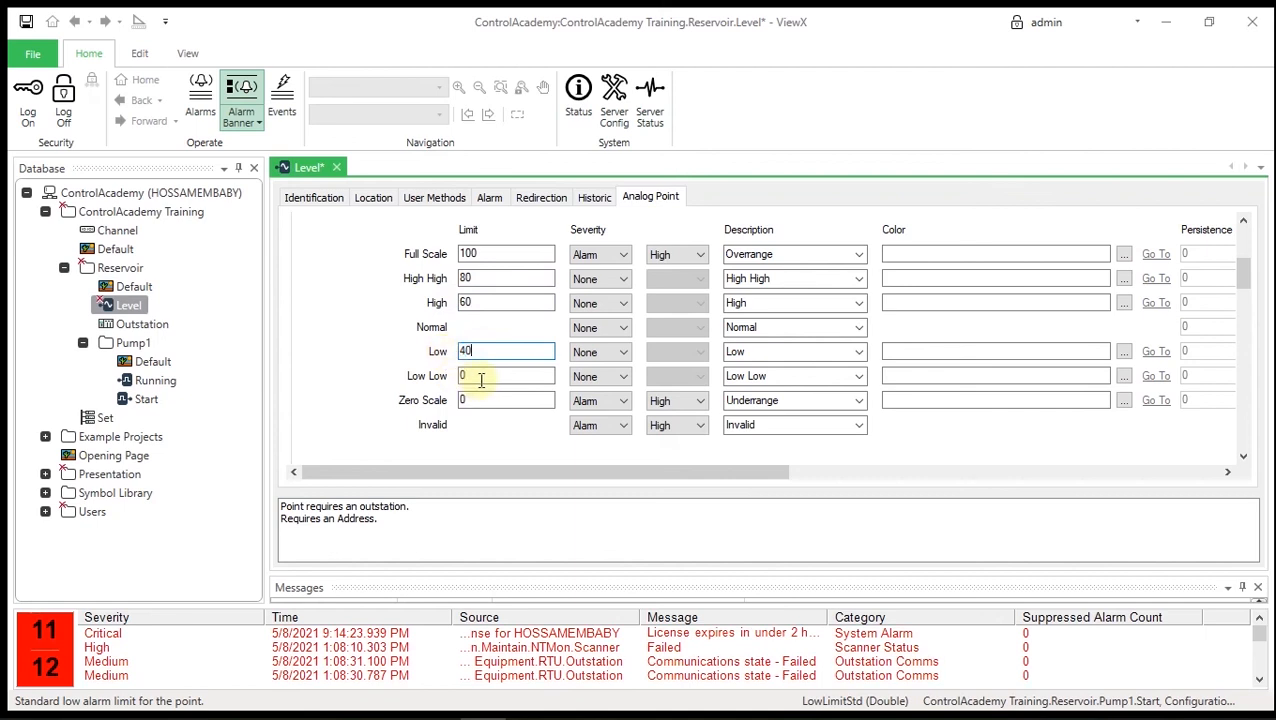
pyautogui.click(479, 374)
pyautogui.write('25')
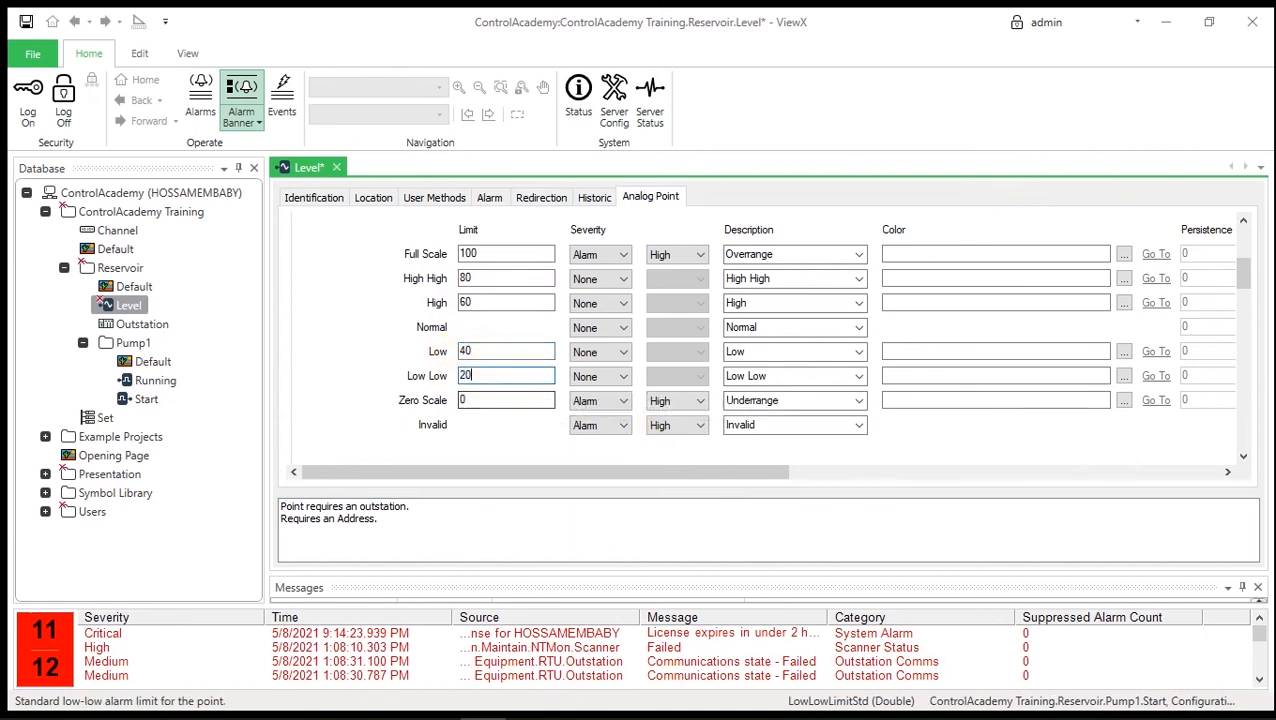
pyautogui.moveTo(1245, 272); pyautogui.dragTo(1246, 338)
pyautogui.click(490, 290)
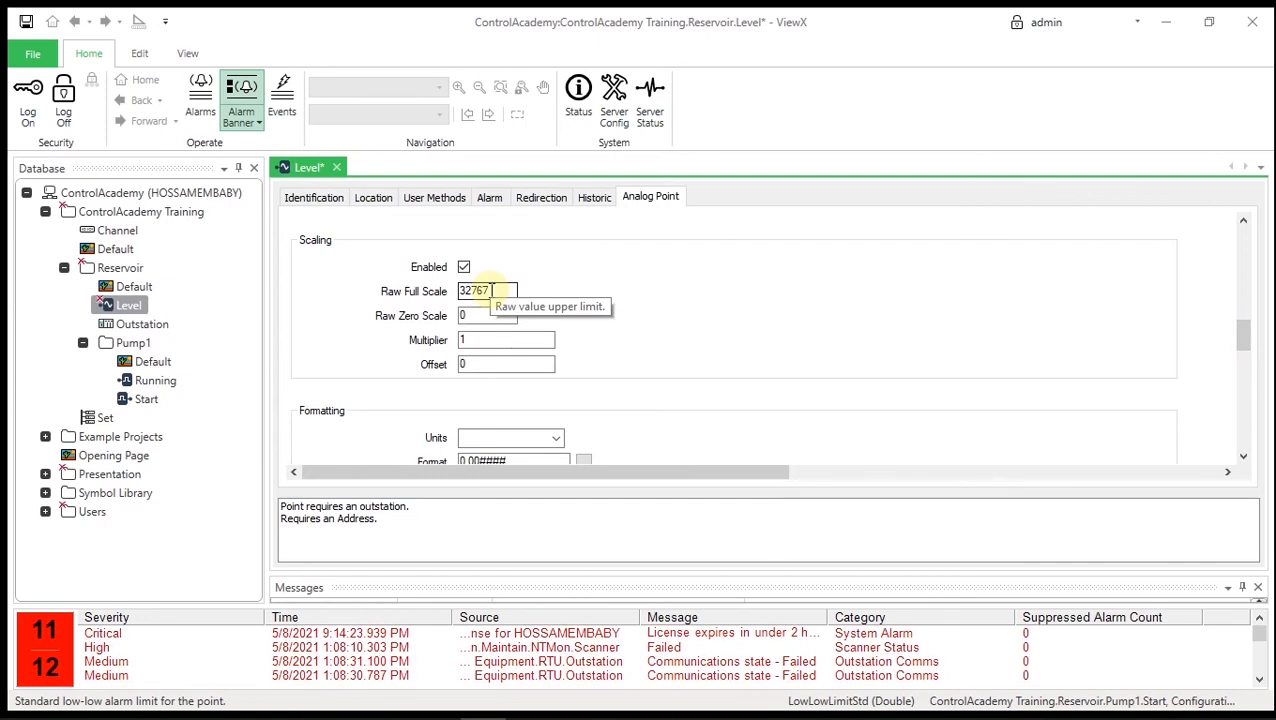
# - Set the Level point's engineering units to % and its value format to 0.00
pyautogui.click(555, 438)
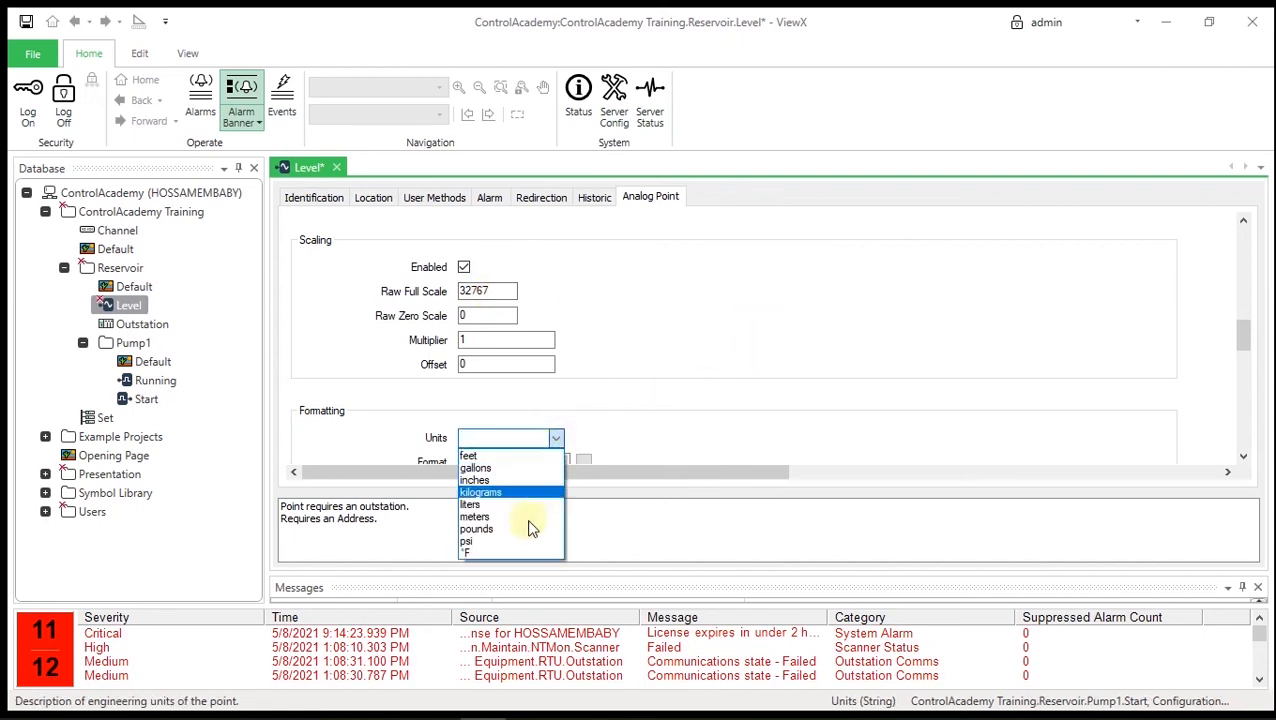
pyautogui.click(497, 432)
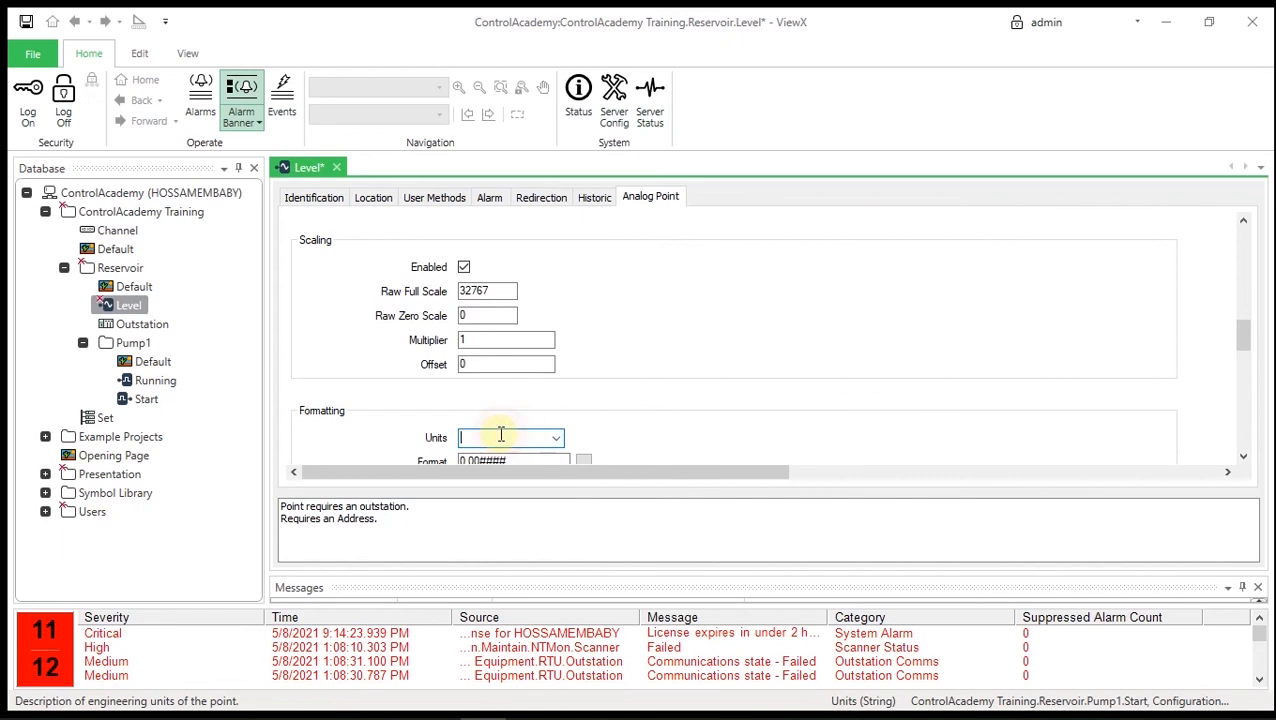
pyautogui.write('%')
pyautogui.moveTo(1242, 336); pyautogui.dragTo(1245, 360)
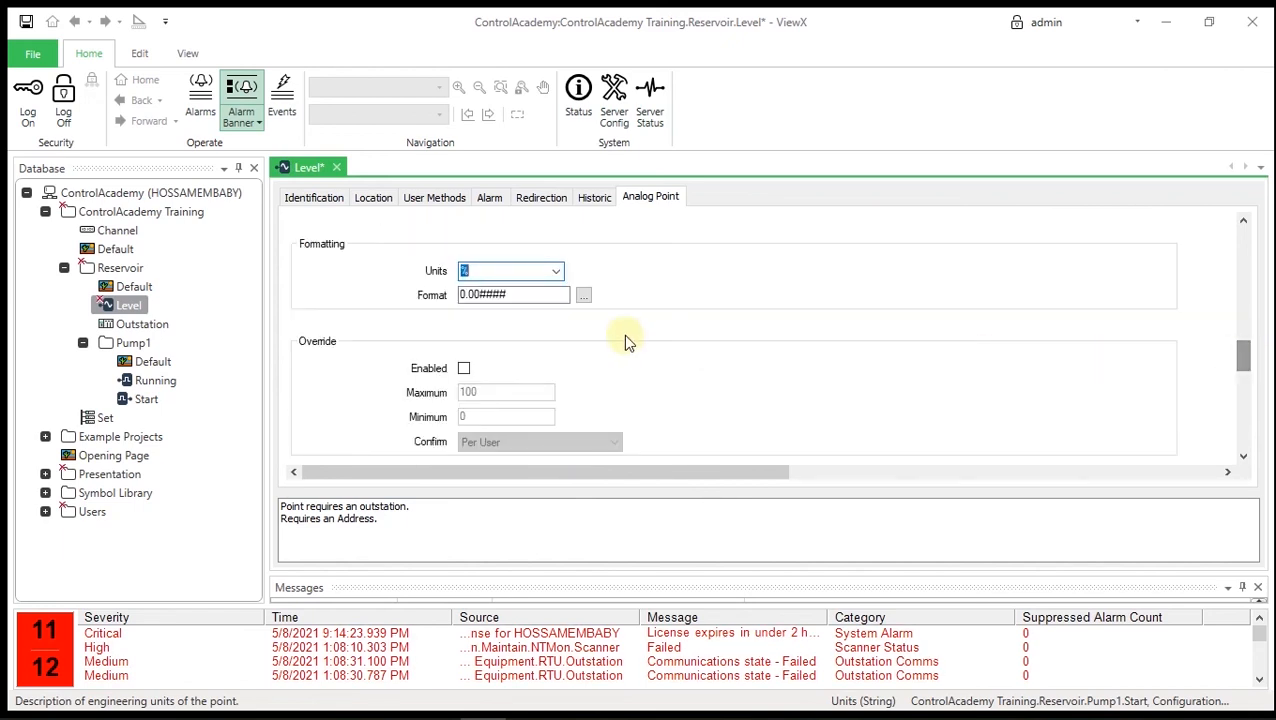
pyautogui.click(527, 295)
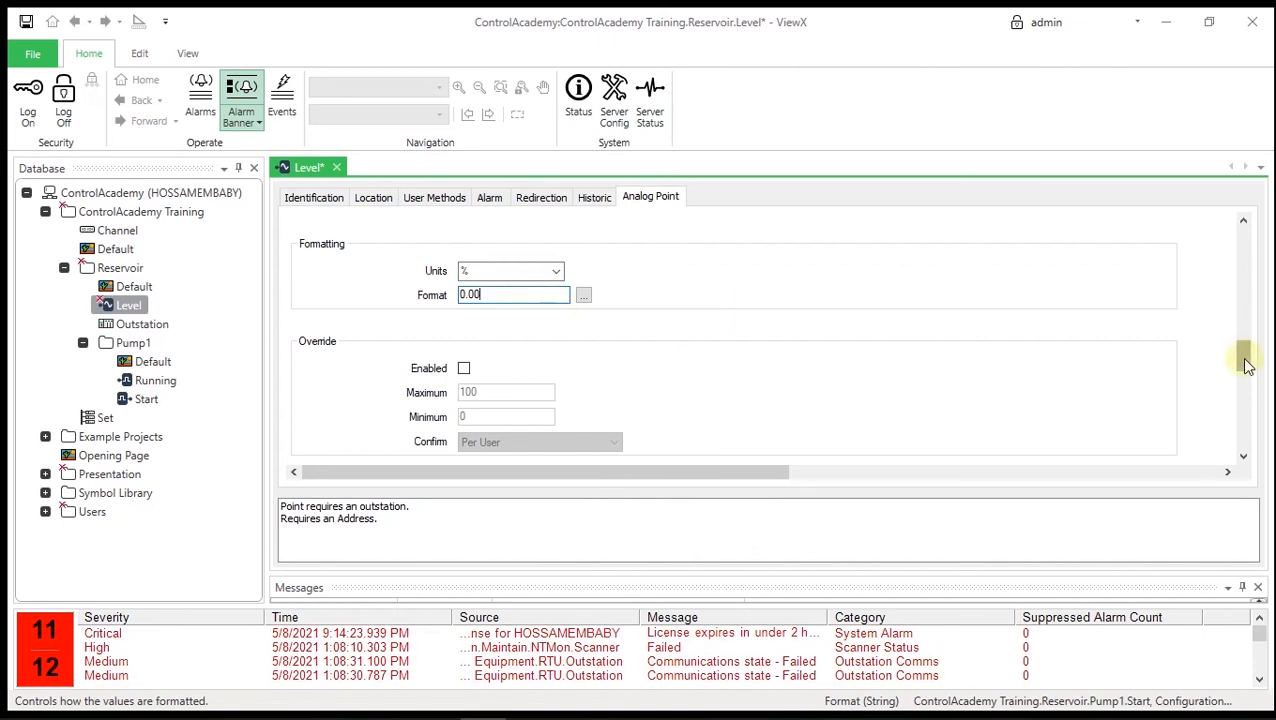
pyautogui.moveTo(1246, 365); pyautogui.dragTo(1243, 446)
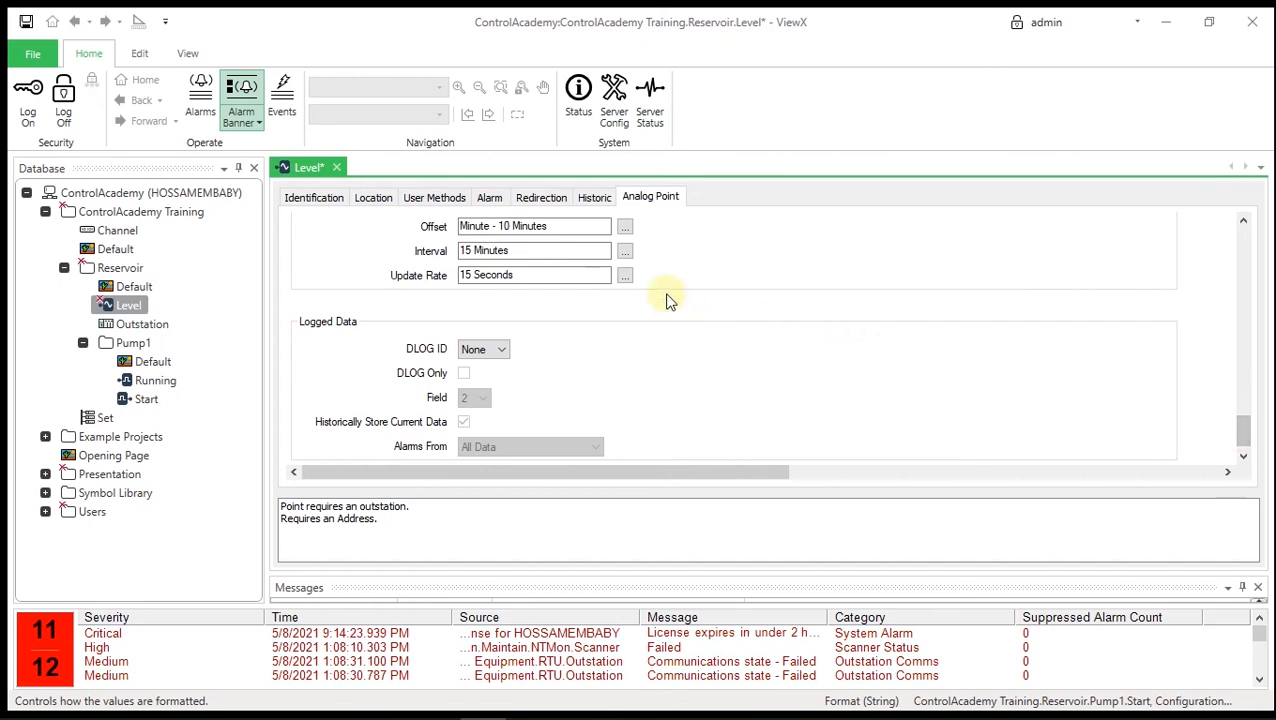
# - Set the Level point's trend update rate to 1 second, then bring up its historic settings
pyautogui.click(624, 276)
pyautogui.moveTo(670, 404); pyautogui.dragTo(628, 406)
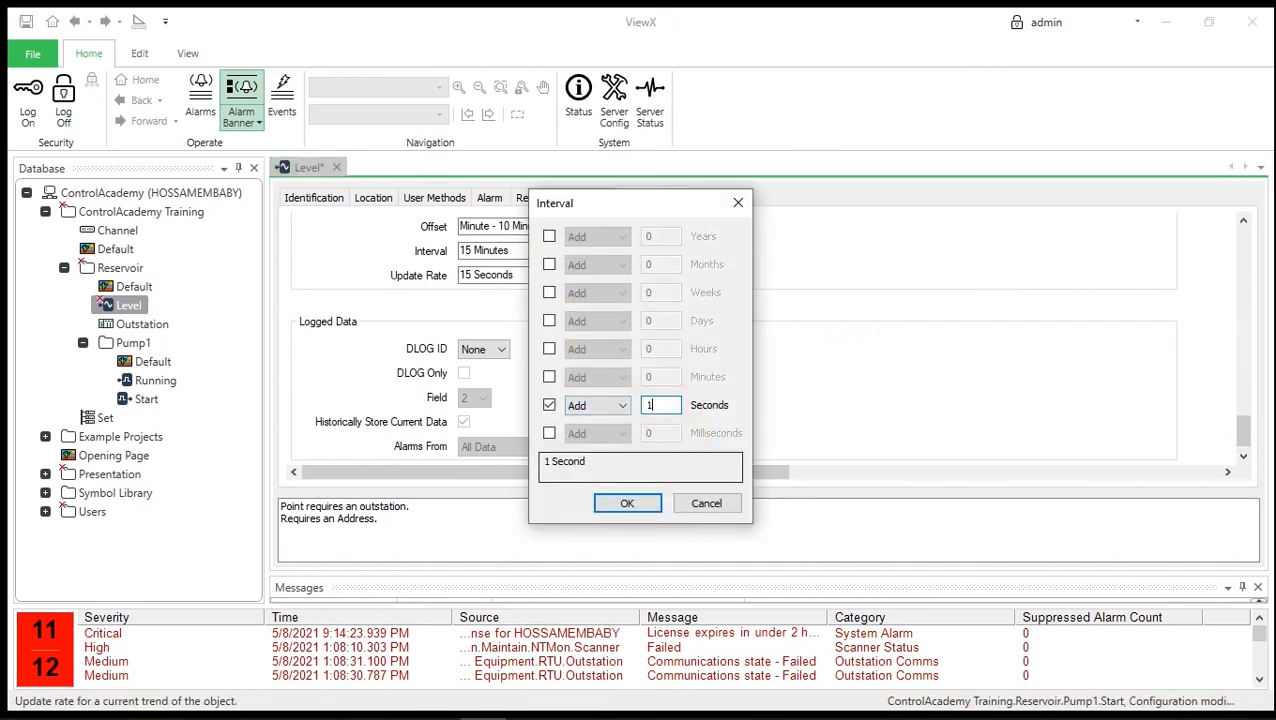
pyautogui.write('1')
pyautogui.click(628, 504)
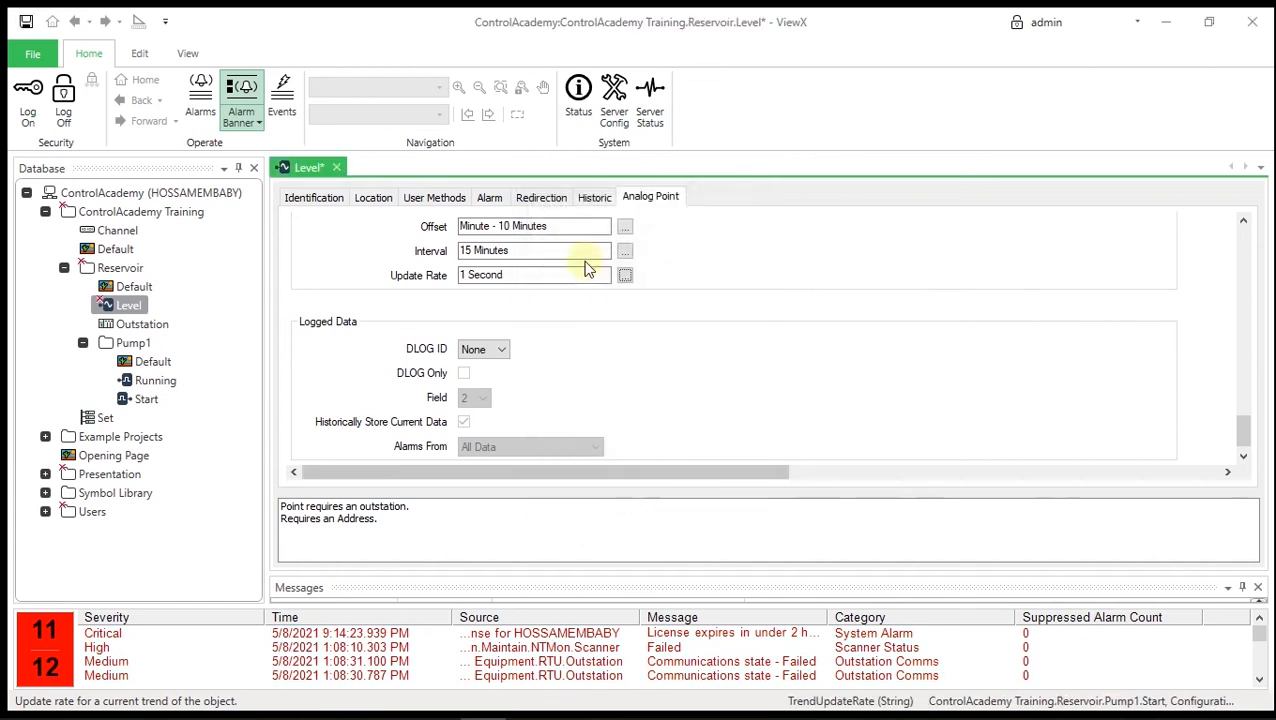
pyautogui.click(596, 199)
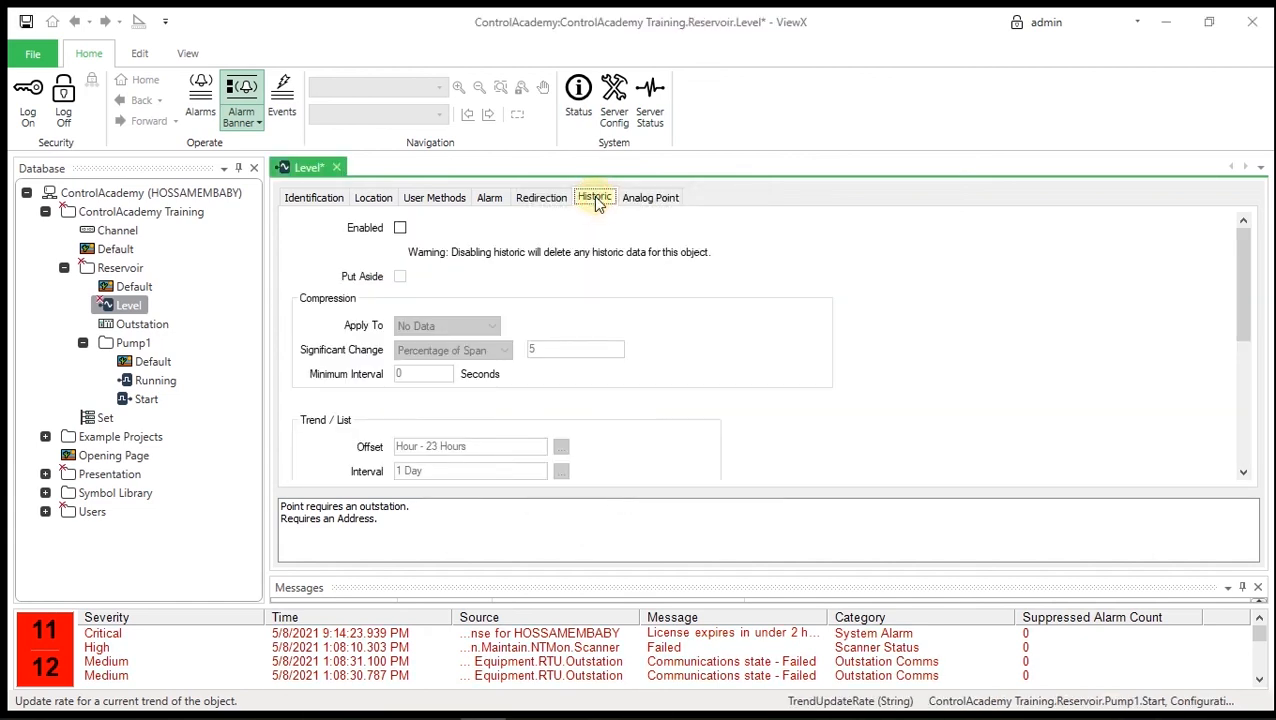
# - Enable historic with raw data for the Level point, save, and close its editor
pyautogui.click(400, 228)
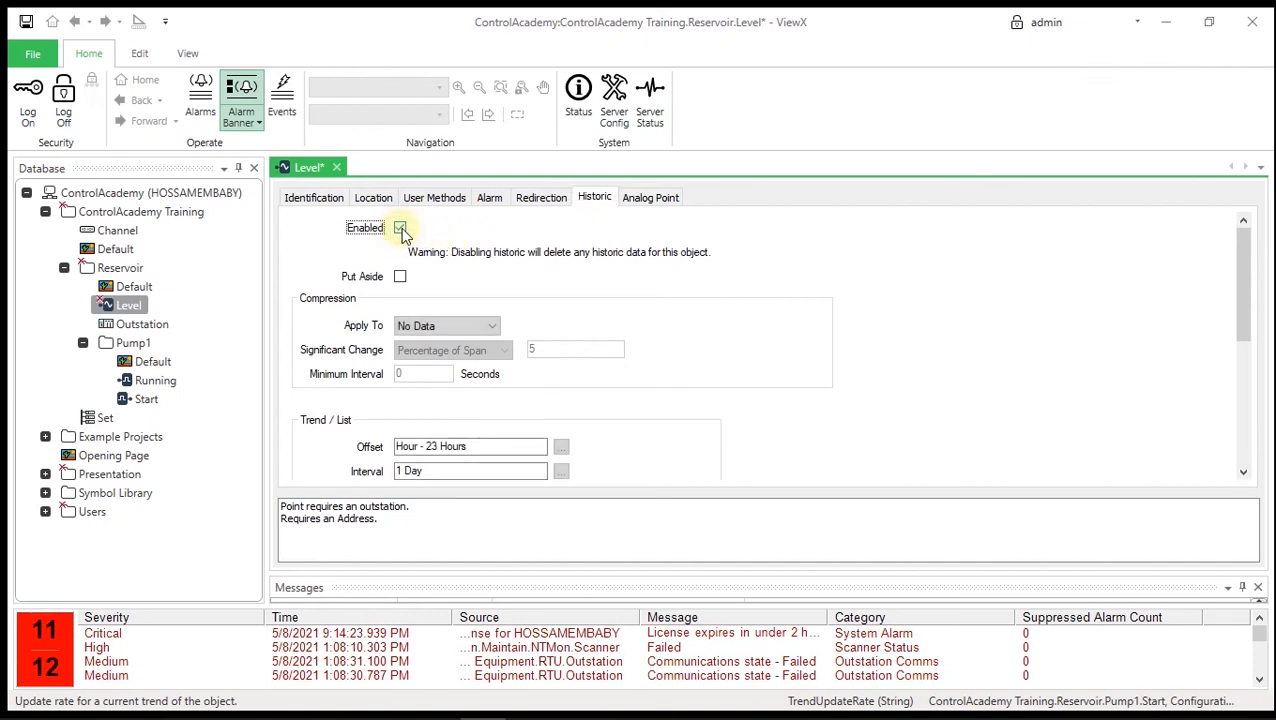
pyautogui.moveTo(1243, 300); pyautogui.dragTo(1245, 415)
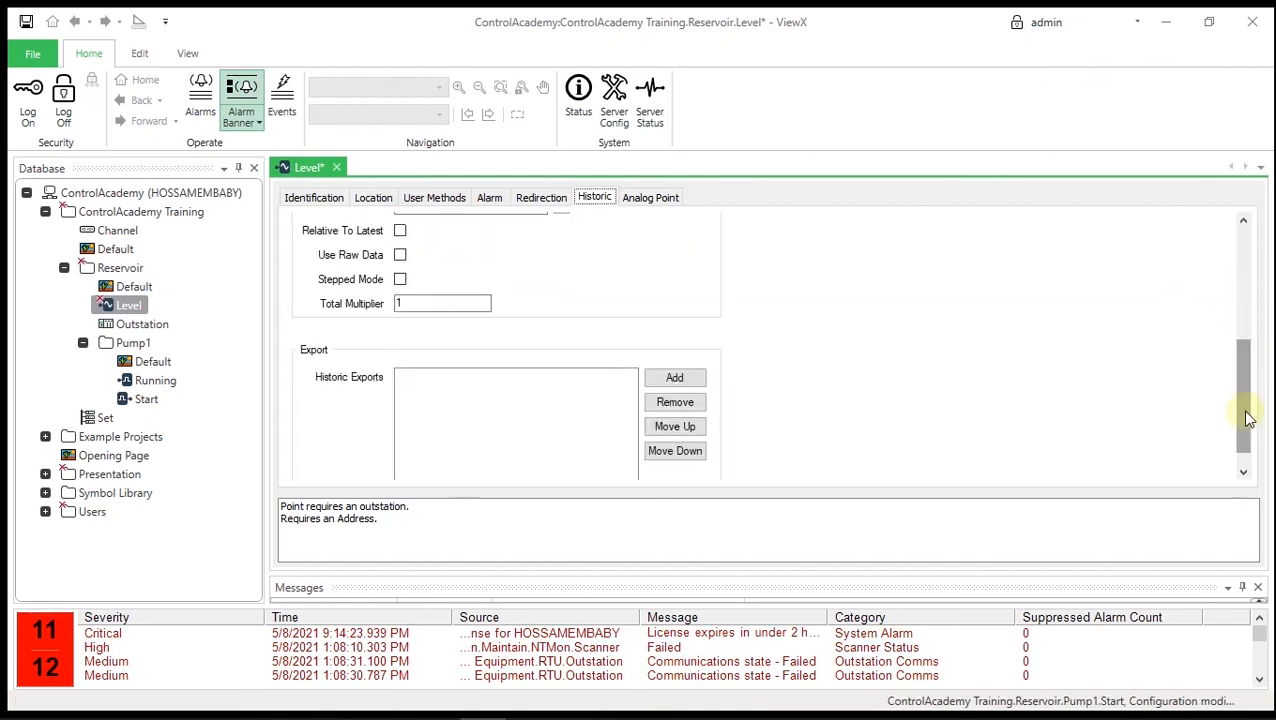
pyautogui.click(400, 256)
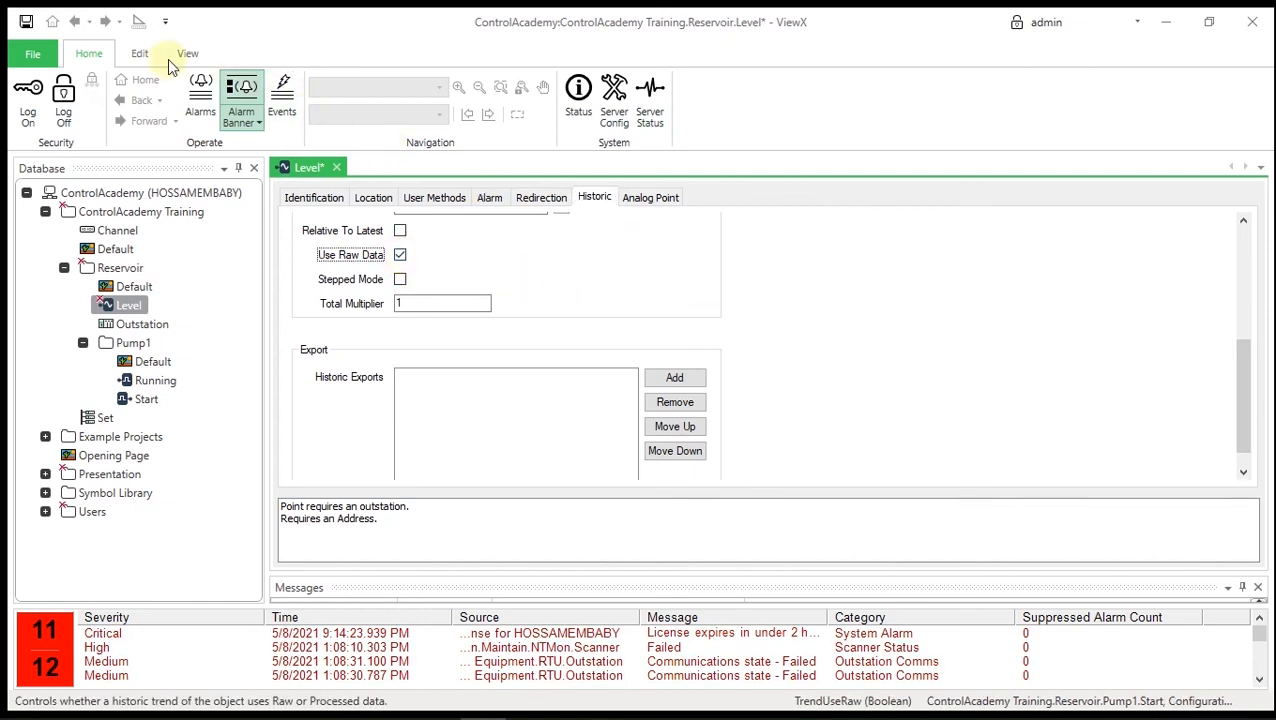
pyautogui.click(28, 25)
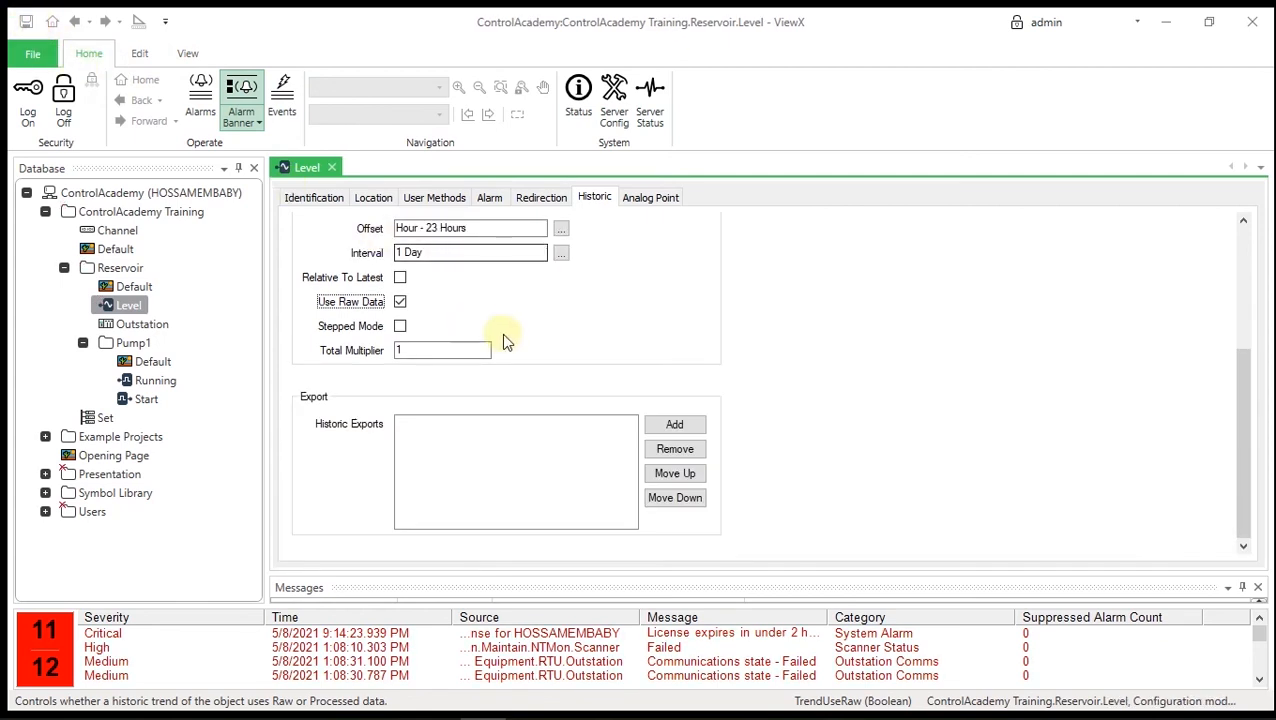
pyautogui.click(332, 168)
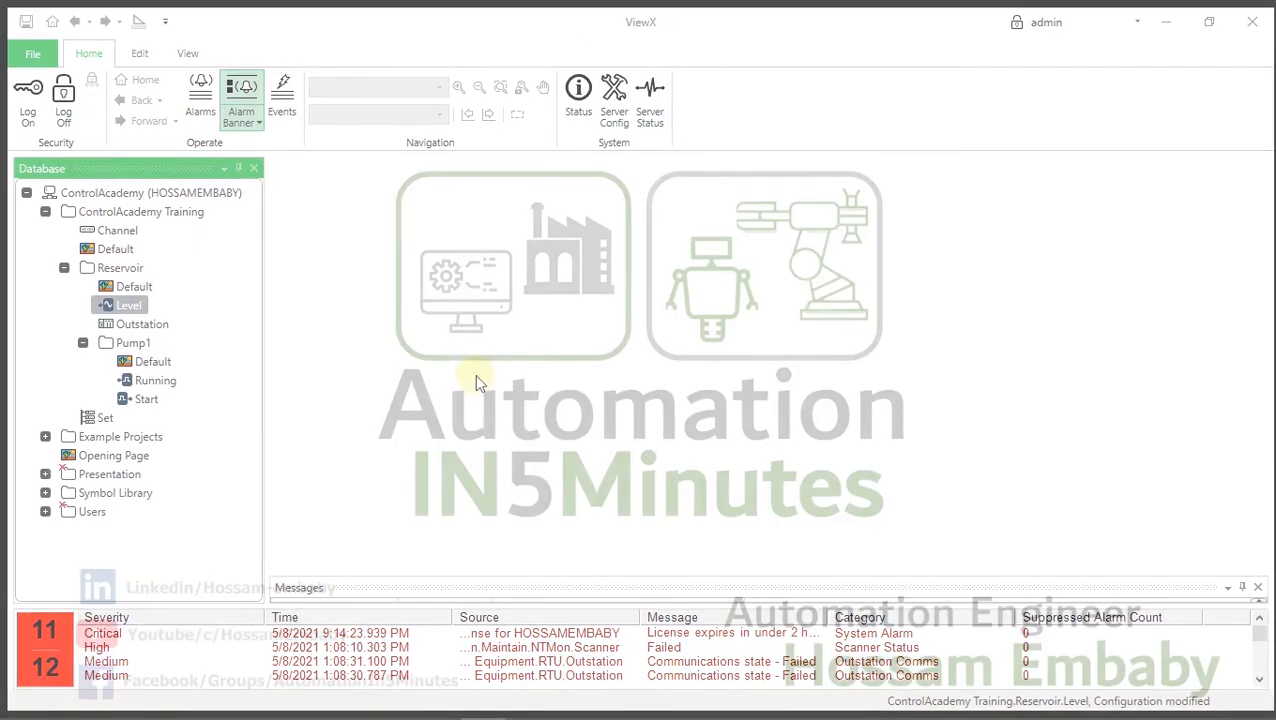